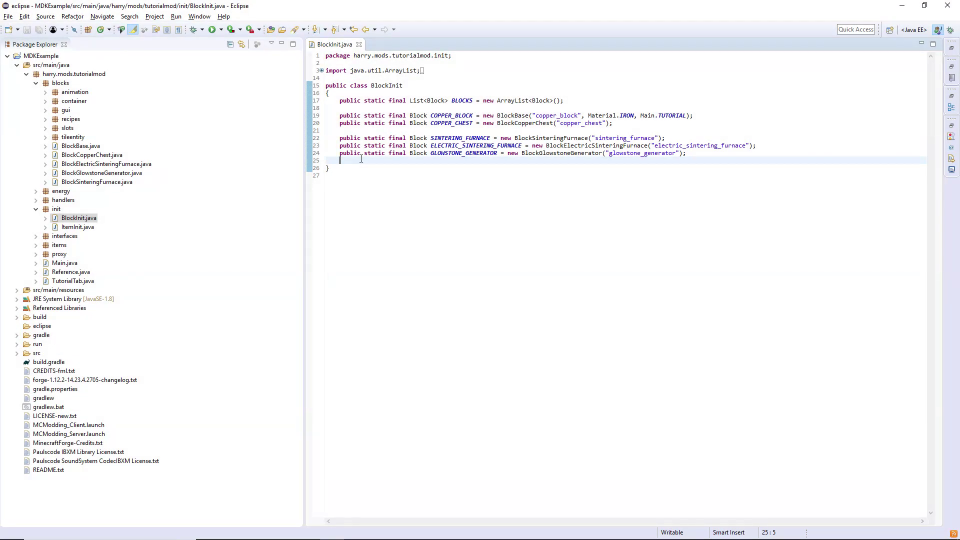
type("public static final Block ")
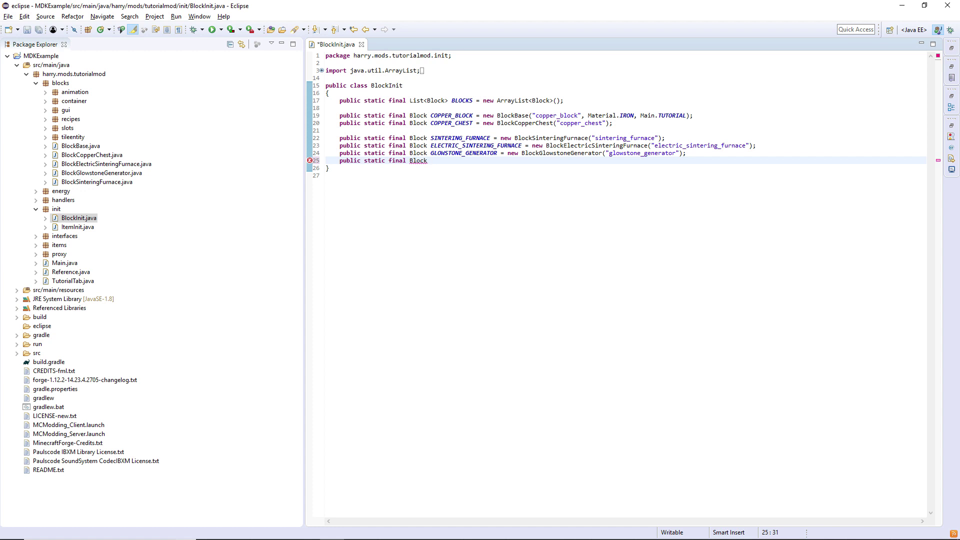
type(" ENERGY_STORAGE ")
type("= new BlockEnergyStorage(")
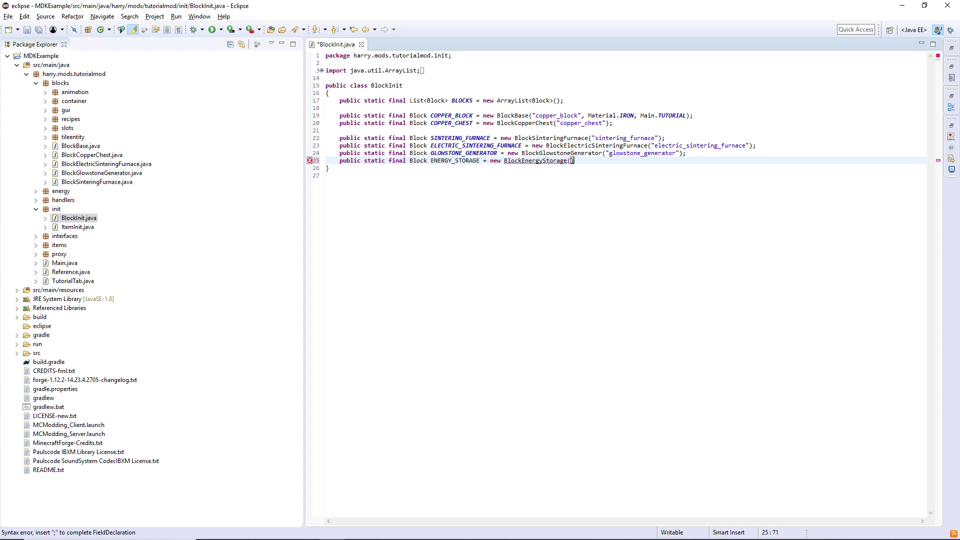
type("\"energy_storage\");")
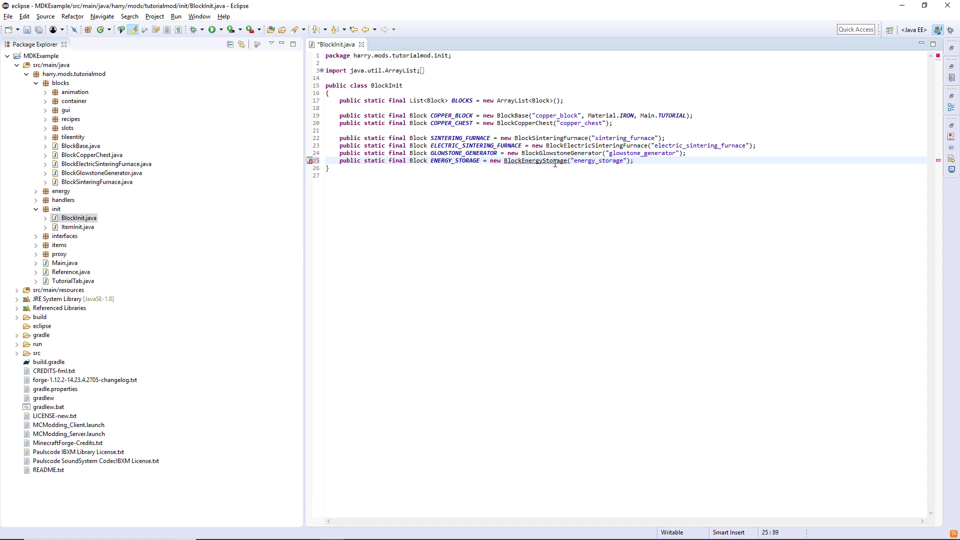
Quick-fix ENERGY_STORAGE by creating class BlockEnergyStorage in package harry.mods.tutorialmod.blocks
mouse_move(535, 160)
left_click(571, 194)
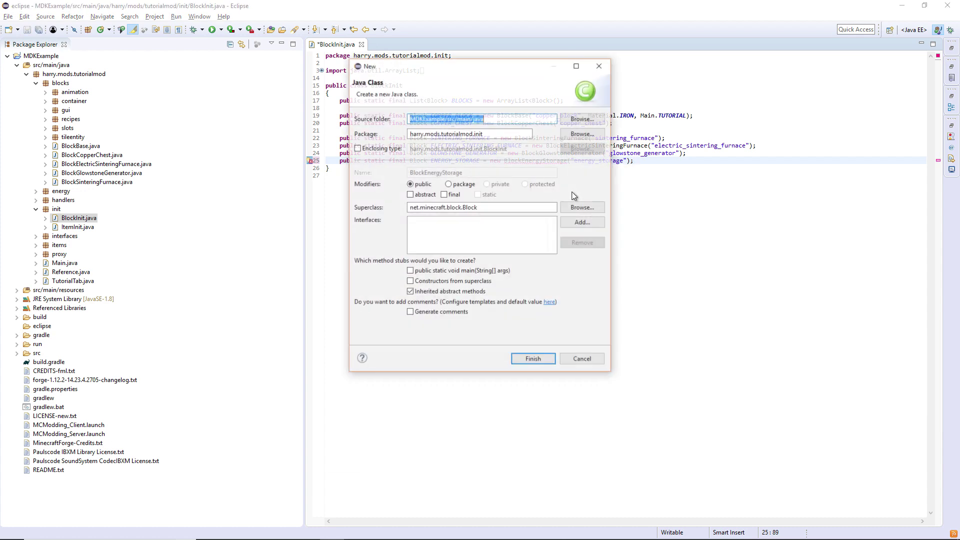
left_click(518, 134)
key("BackSpace")
key("BackSpace")
key("BackSpace")
key("BackSpace")
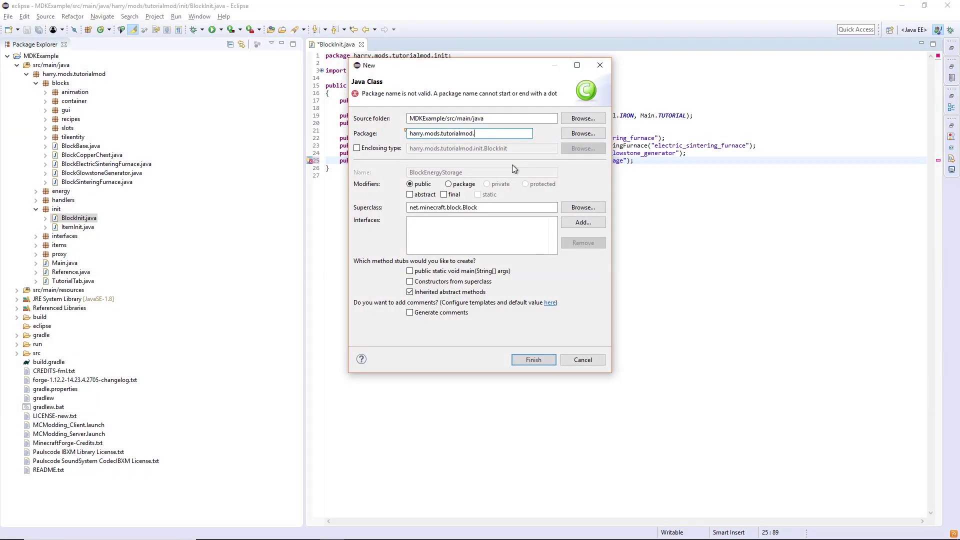
type("b")
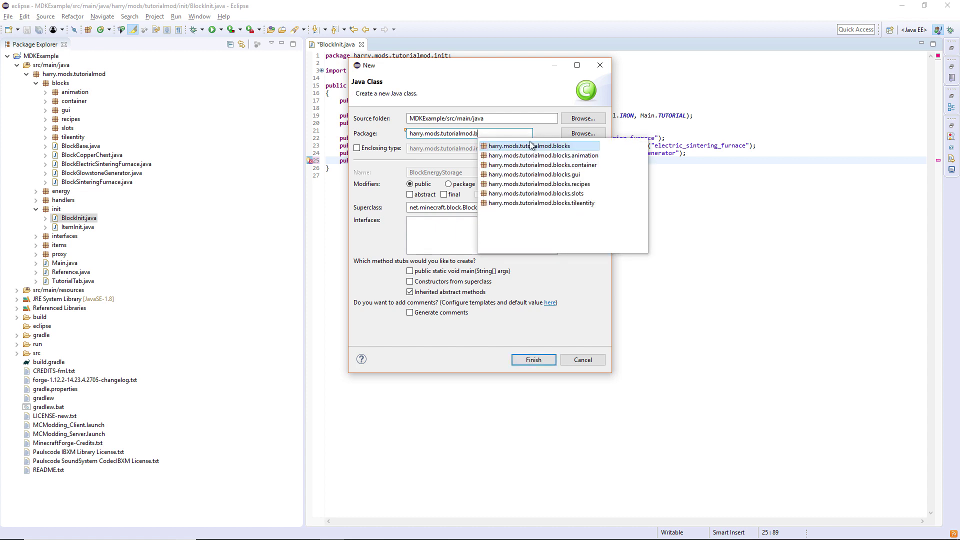
double_click(525, 146)
left_click(554, 359)
Make BlockEnergyStorage extend BlockBase, organize imports, and move the opening brace down
key("BackSpace")
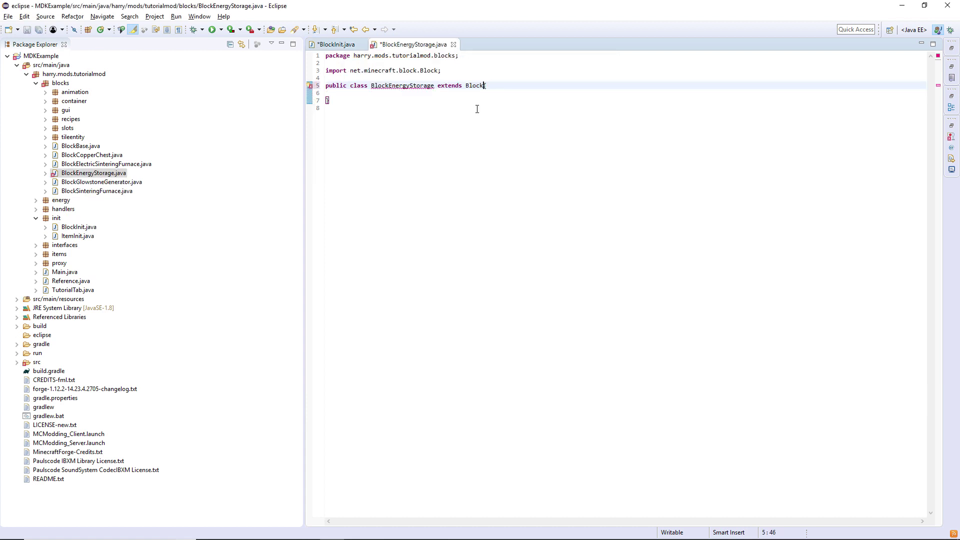
type("Base")
key("ctrl+shift+o")
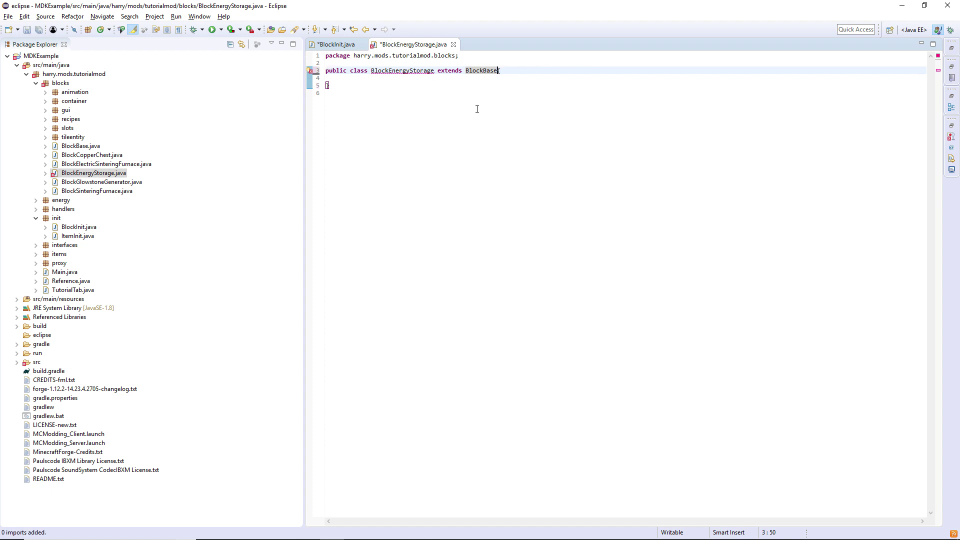
key("Return")
key("Down")
key("Tab")
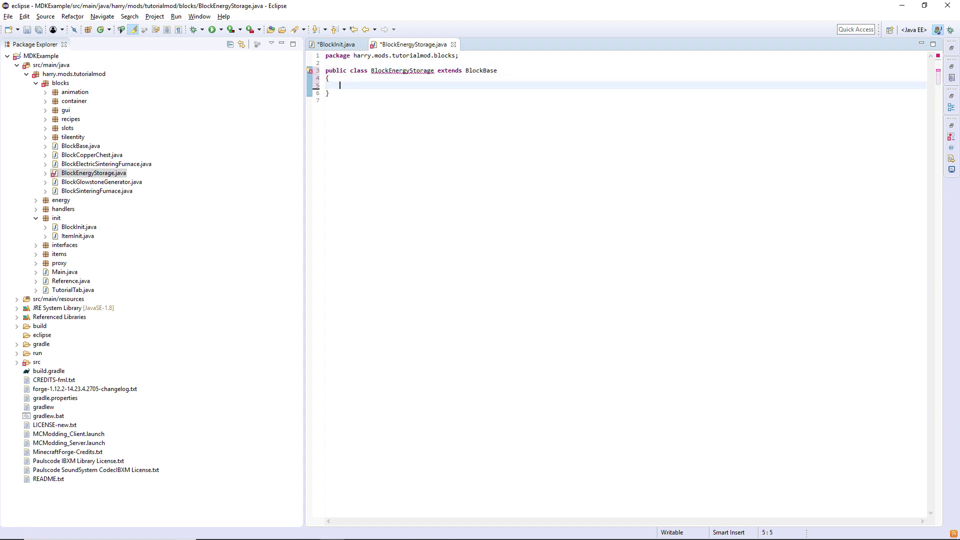
Add a constructor calling super(name, Material.IRON, Main.TUTORIAL)
key("ctrl+space")
key("Return")
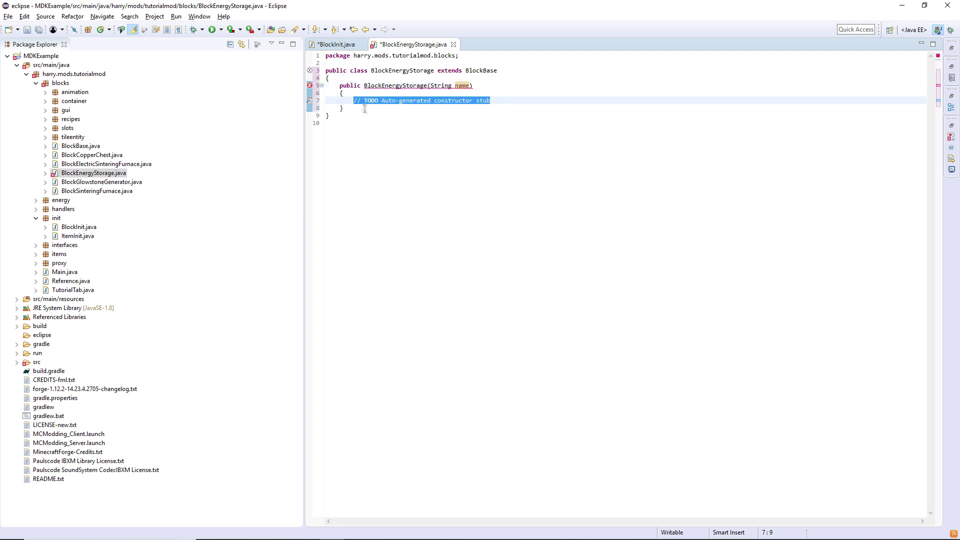
type("sup")
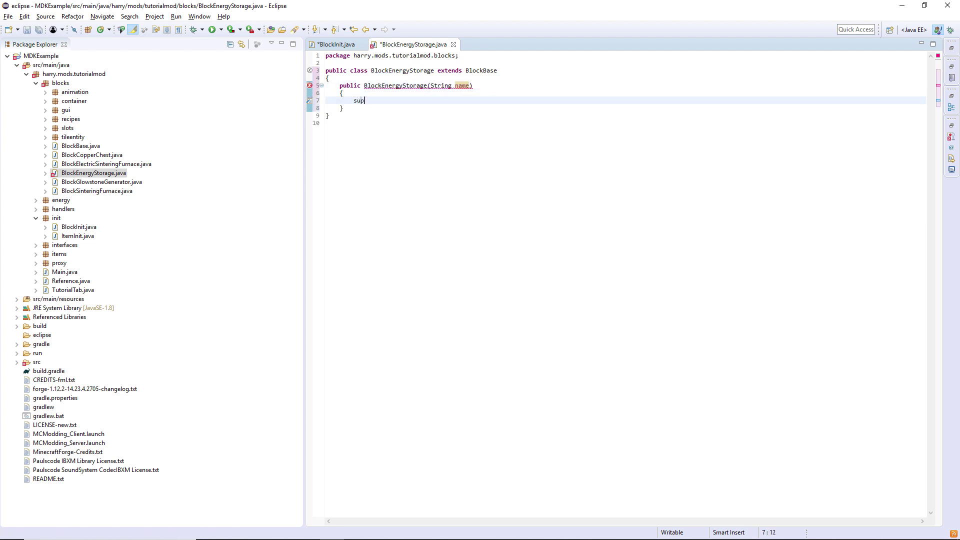
type("er(name, ")
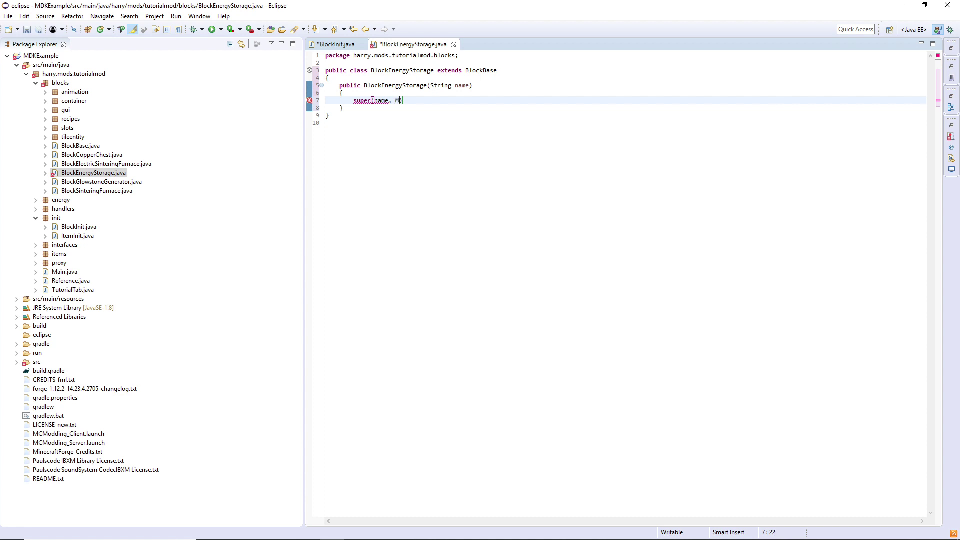
type("Material.IRON, ")
type("TUT")
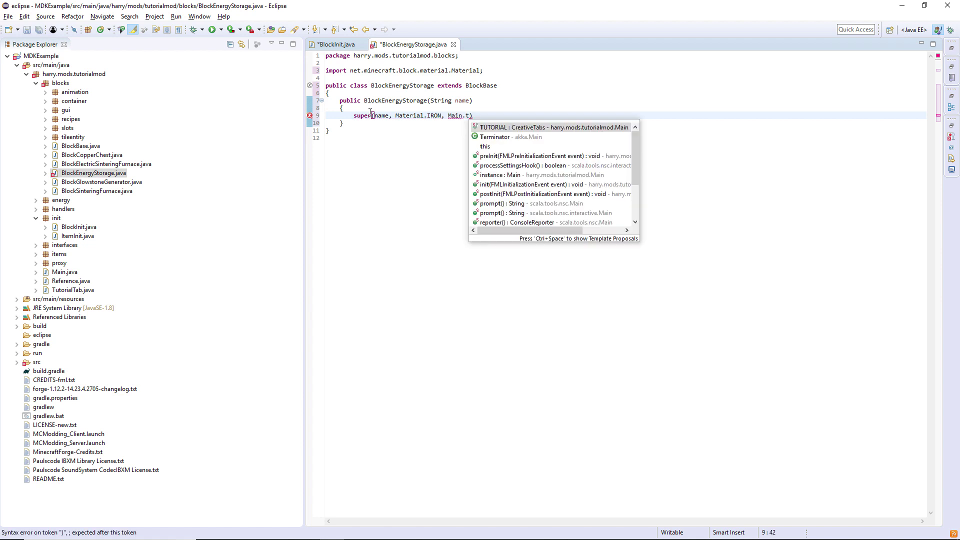
key("Return")
key("End")
type(";")
key("Down")
key("End")
key("Return")
key("Return")
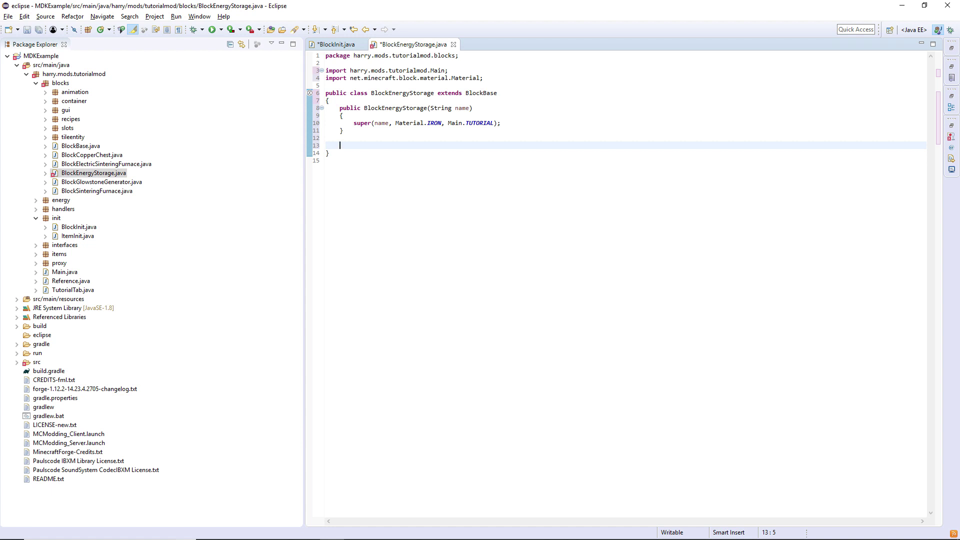
type("hastile")
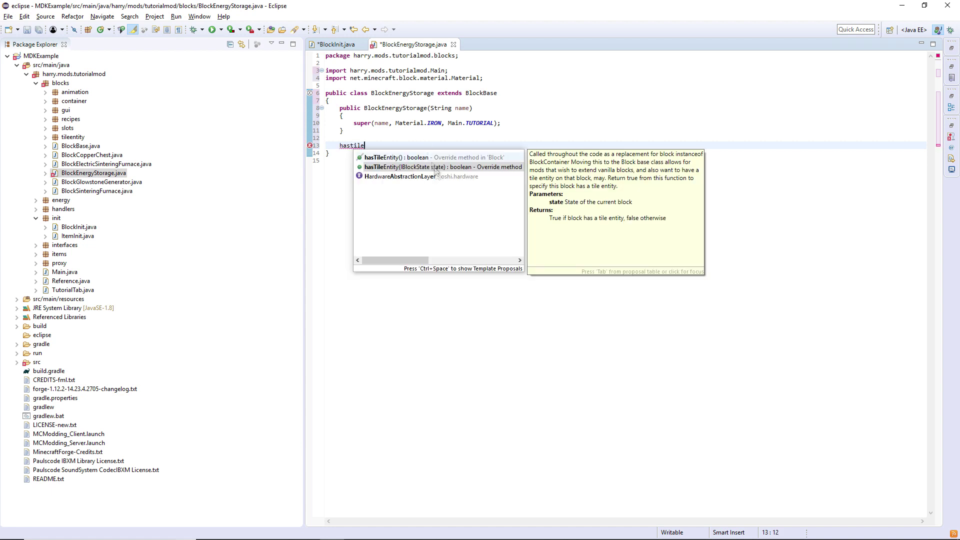
Override hasTileEntity(IBlockState state) so it returns true
left_click(421, 167)
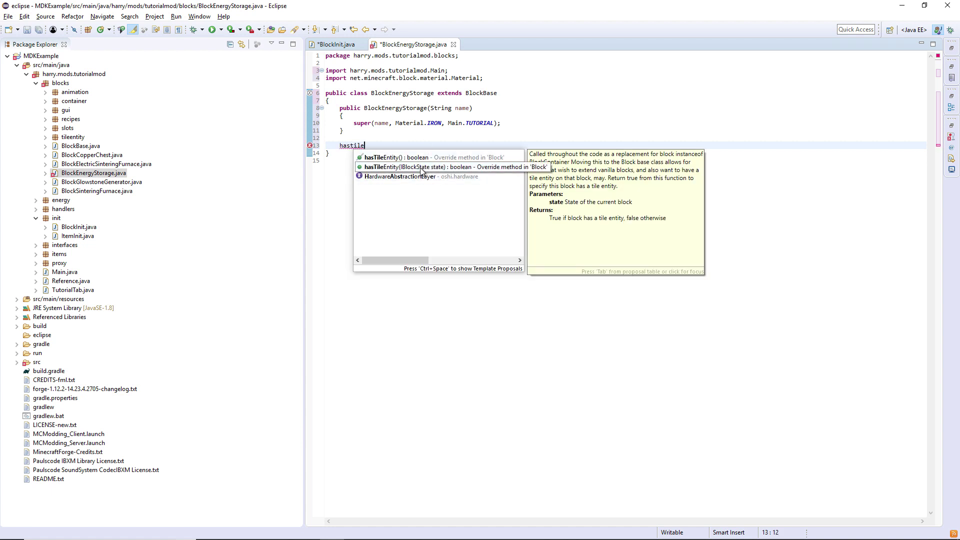
key("Return")
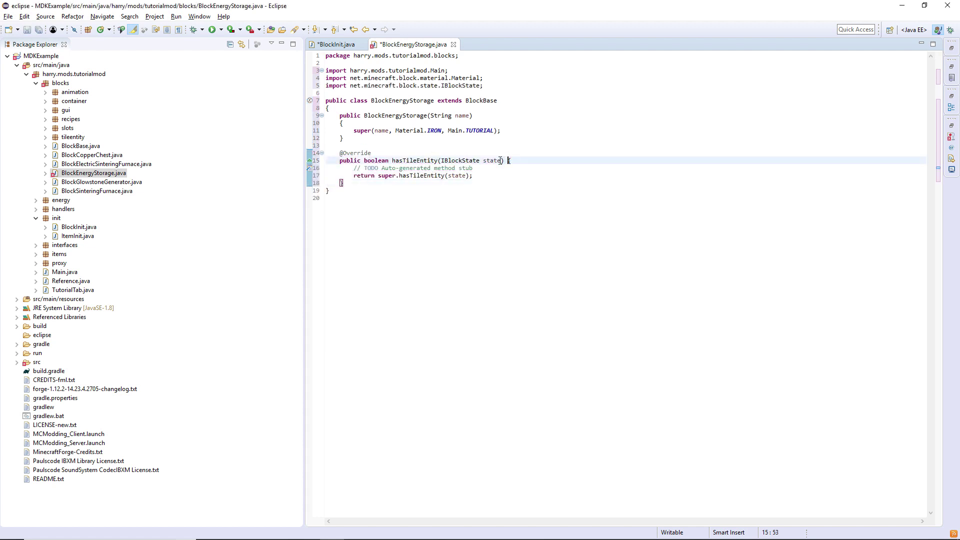
key("Return")
left_click_drag(474, 183, 325, 171)
type("return true;")
Override createTileEntity so it returns a new TileEntityEnergyStorage
key("ctrl+space")
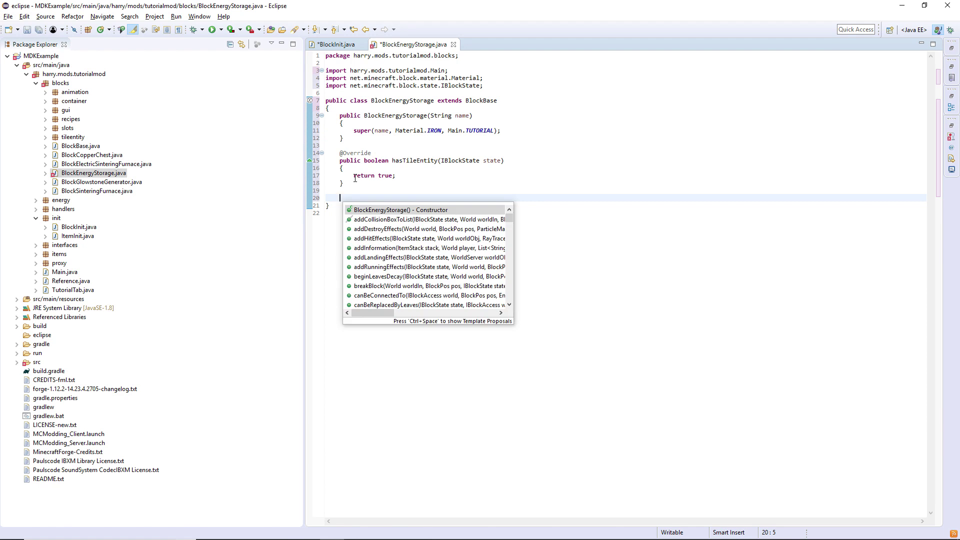
type("create")
key("Return")
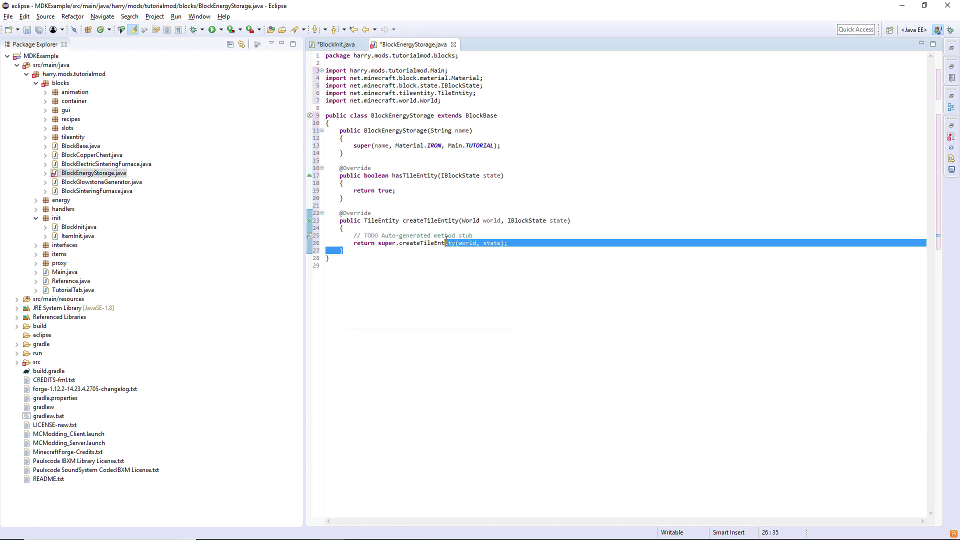
mouse_move(508, 244)
left_mouse_down()
mouse_move(343, 228)
mouse_move(353, 236)
left_mouse_up()
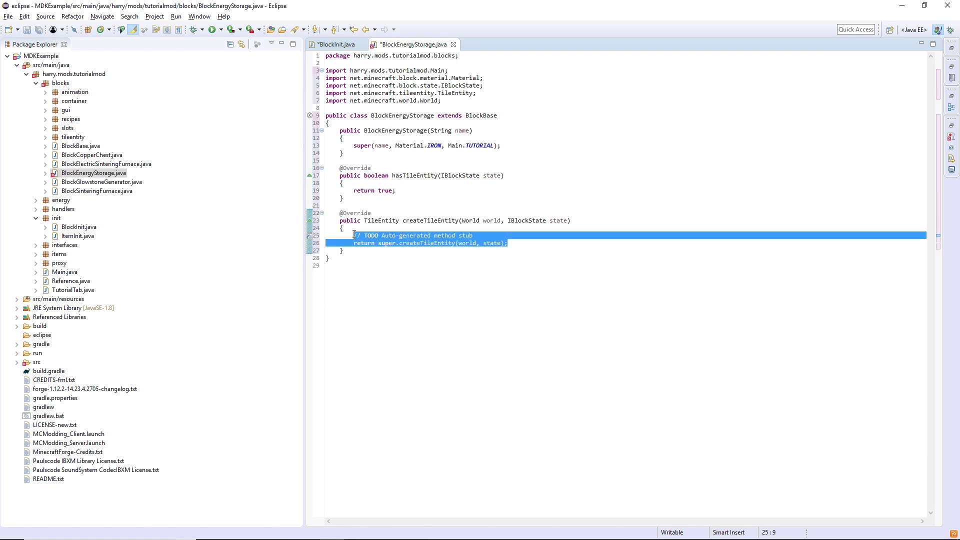
key("BackSpace")
type("return new TileEntityEnerg")
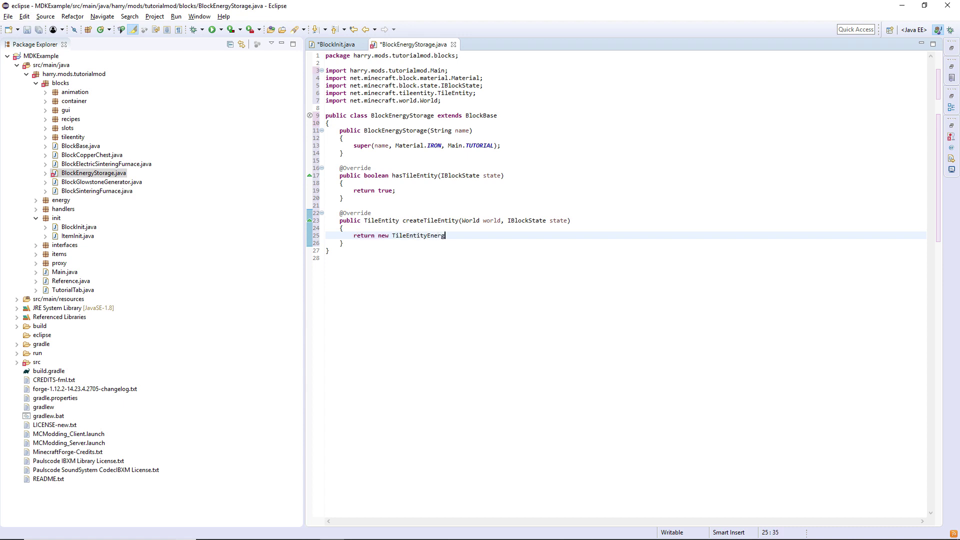
type("yStorage();")
key("Down")
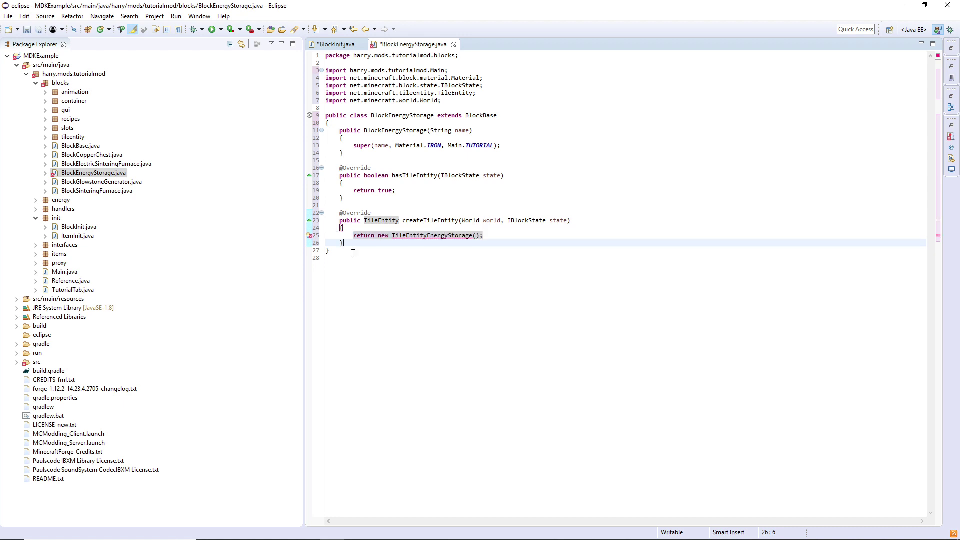
key("Return")
key("Return")
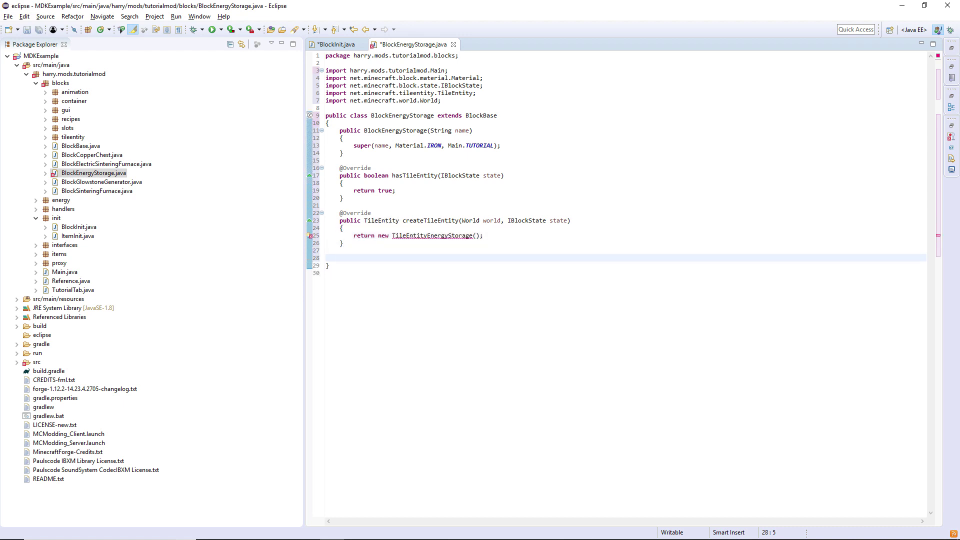
Insert an onBlockActivated override and clear its generated stub body
key("ctrl+space")
type("onBl")
key("Return")
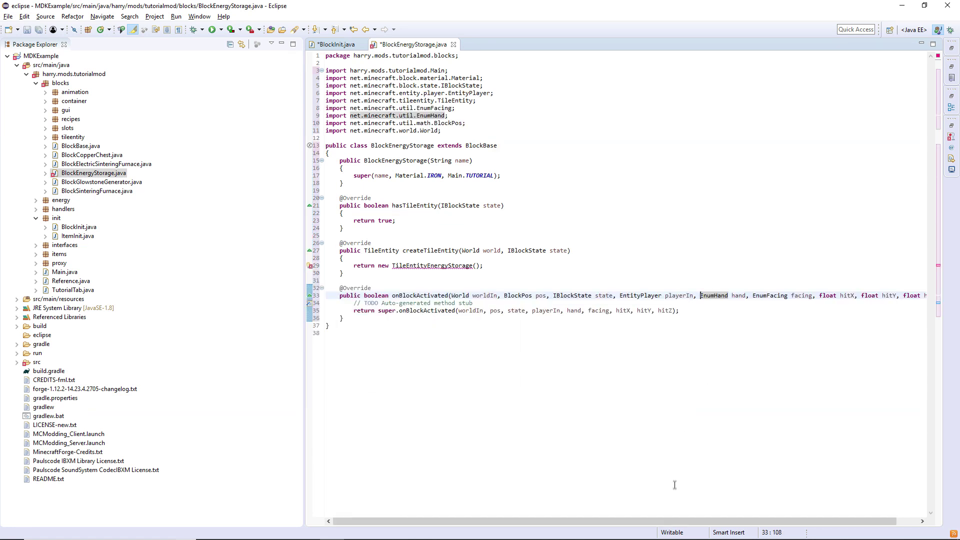
left_click_drag(698, 521, 720, 521)
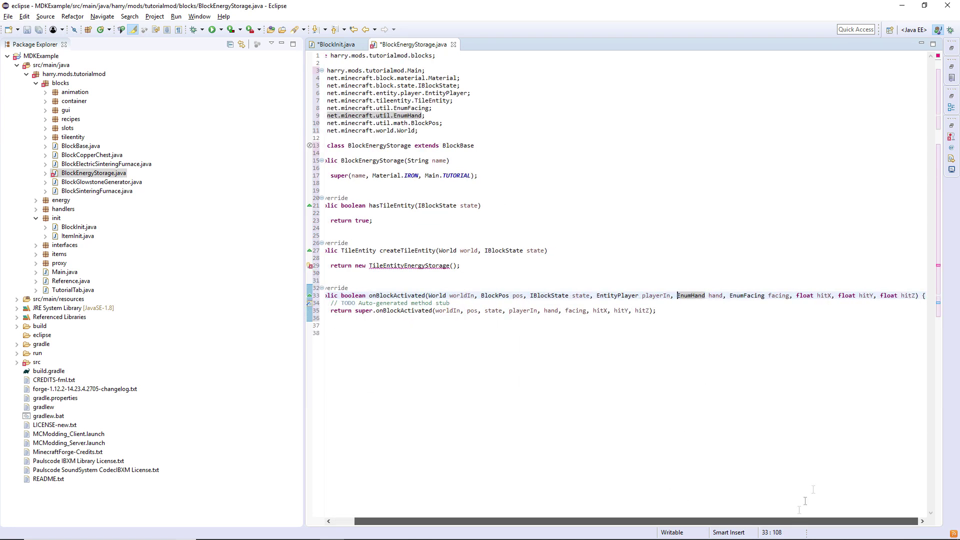
left_click(927, 297)
key("Return")
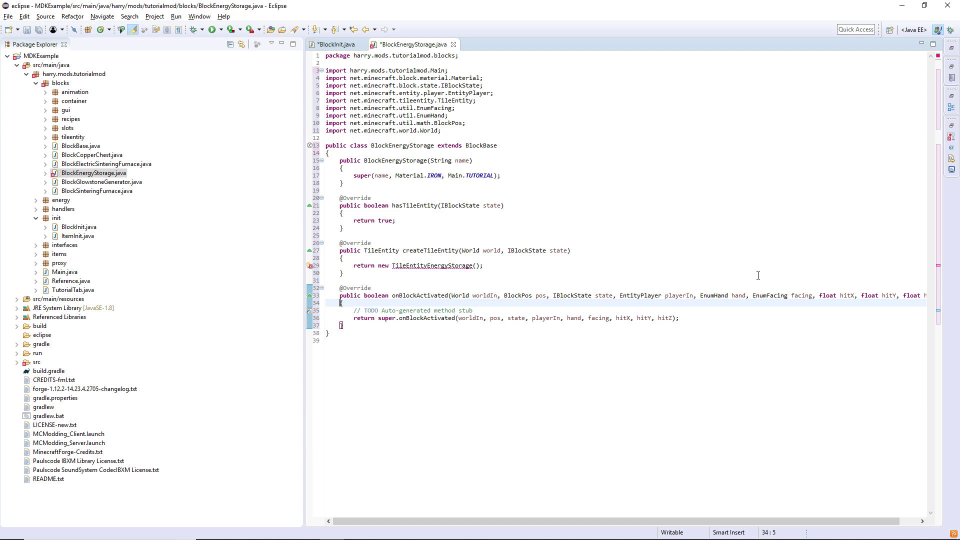
left_click_drag(518, 315, 347, 310)
key("BackSpace")
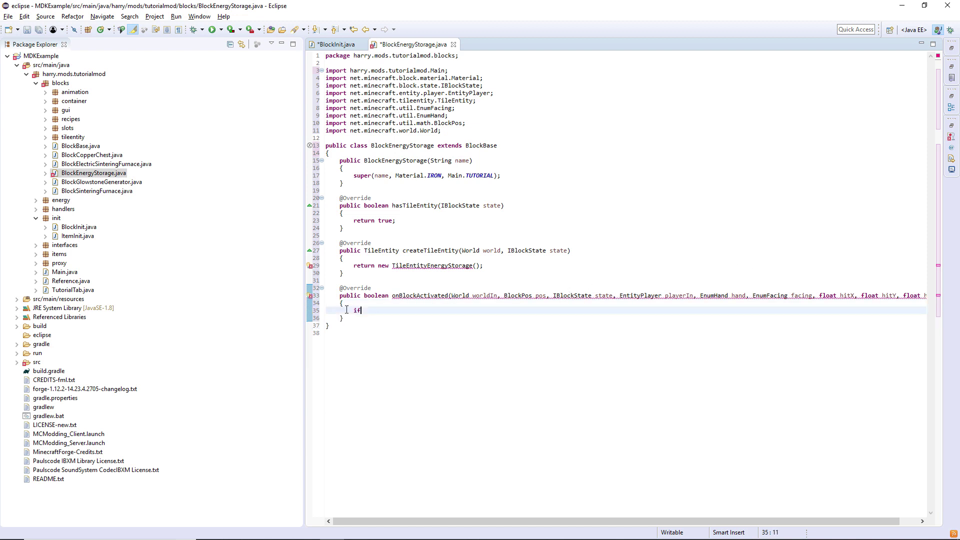
type("if(!")
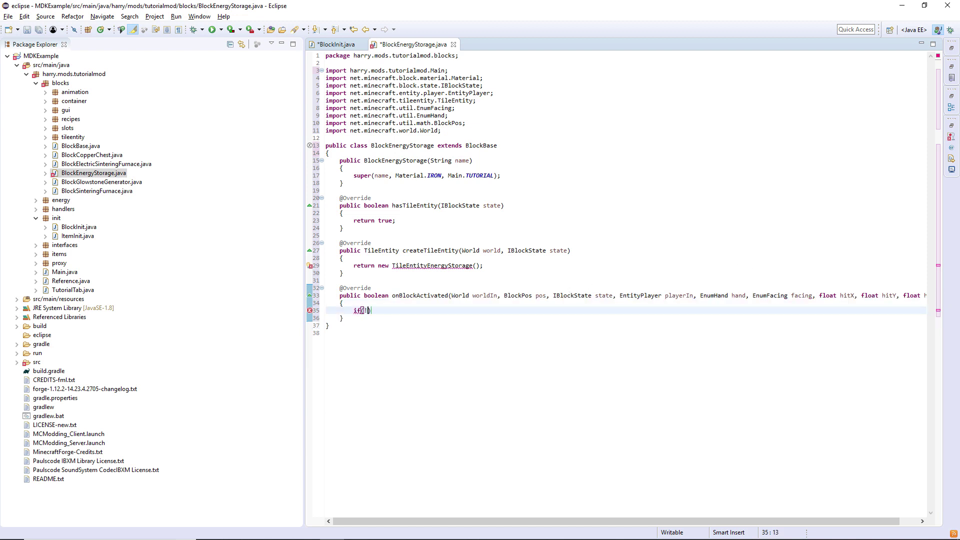
type("worldIn.isRemote)")
Inside a !worldIn.isRemote check, call playerIn.openGui(Main.instance, Reference.GUI_ENERGY_STORAGE, …)
key("Return")
type("{")
key("Return")
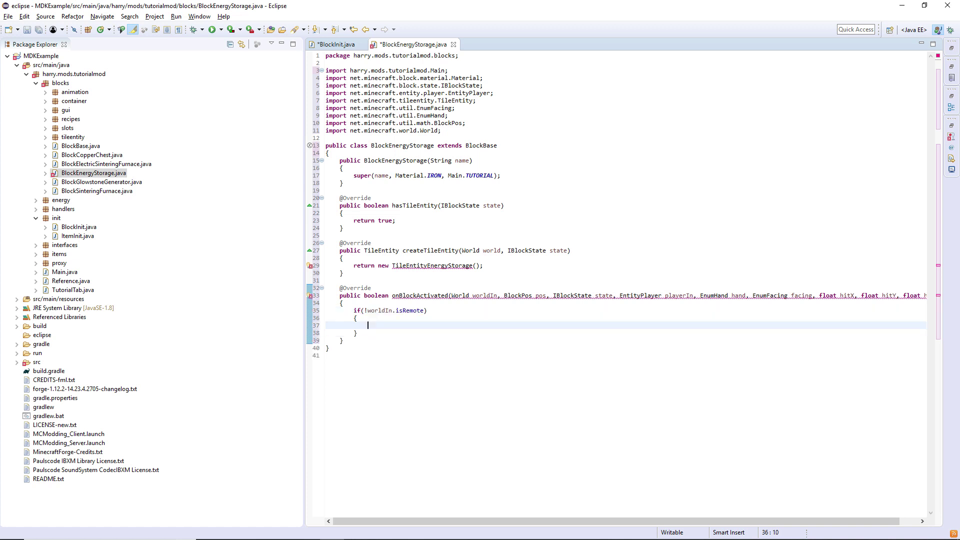
type("playerI")
type("n.open")
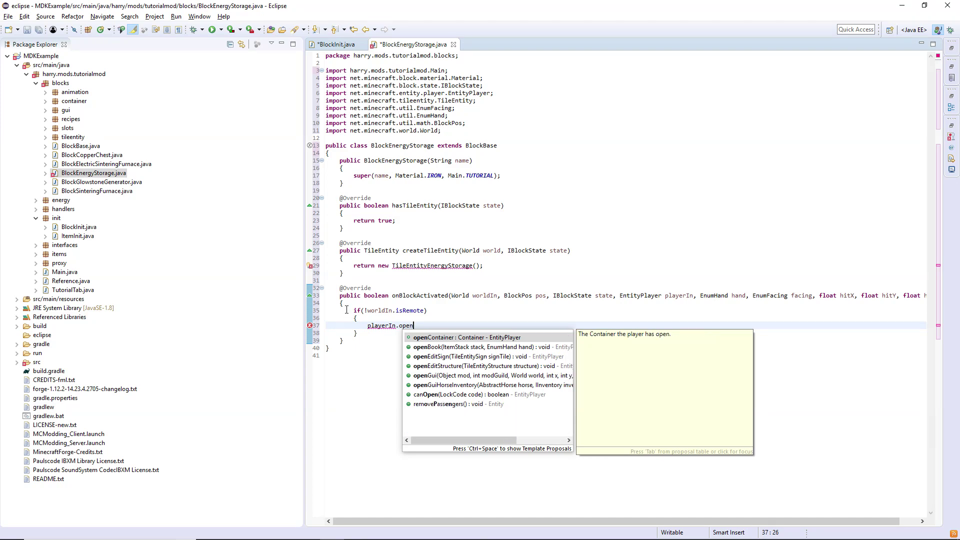
type("G")
key("Return")
type("Main.")
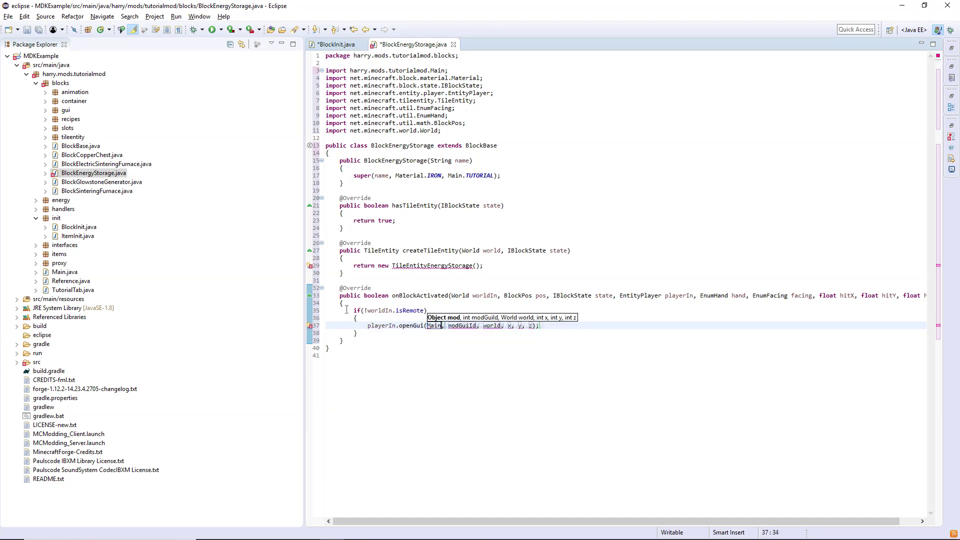
type("instance")
key("Tab")
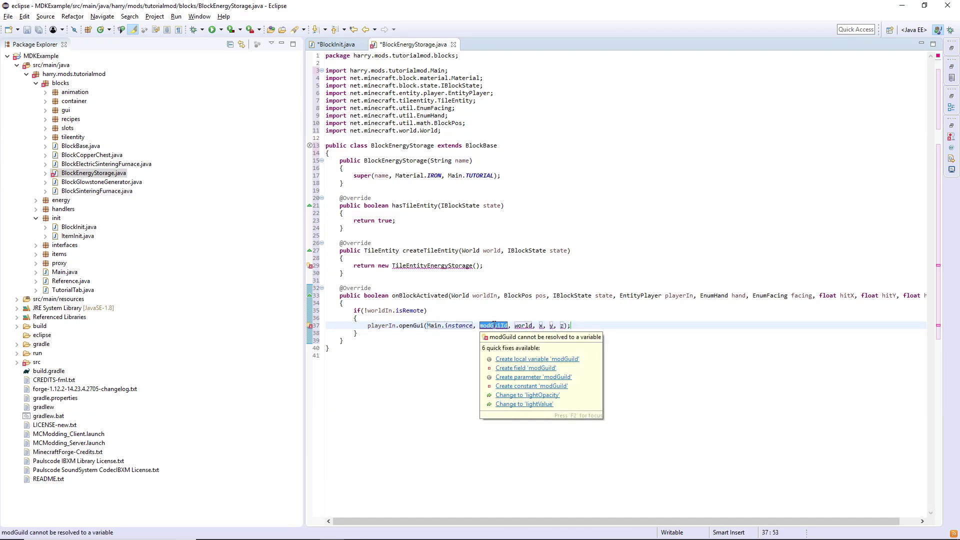
key("Escape")
type("GUI")
key("ctrl+space")
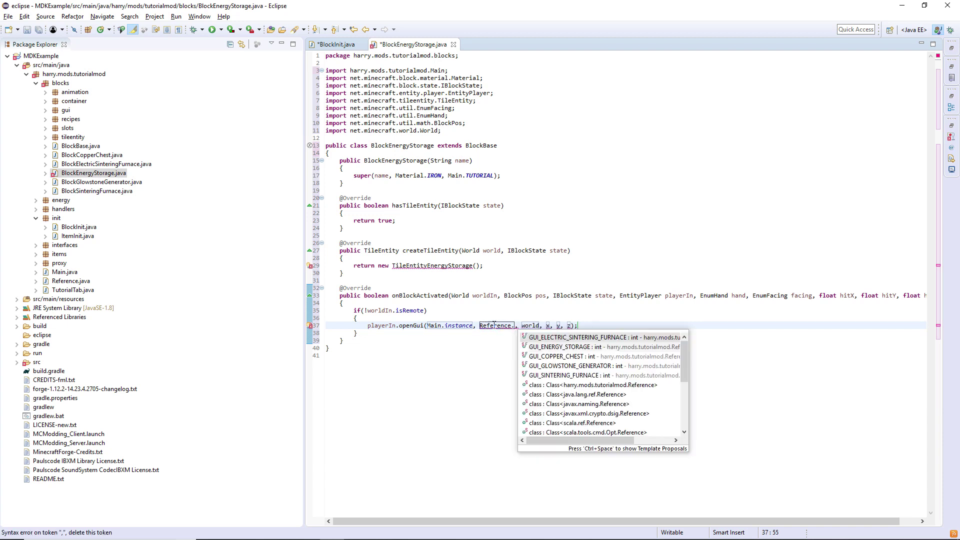
key("Return")
Check the GUI_ENERGY_STORAGE id in Reference.java, then close it
left_click(495, 332, "ctrl")
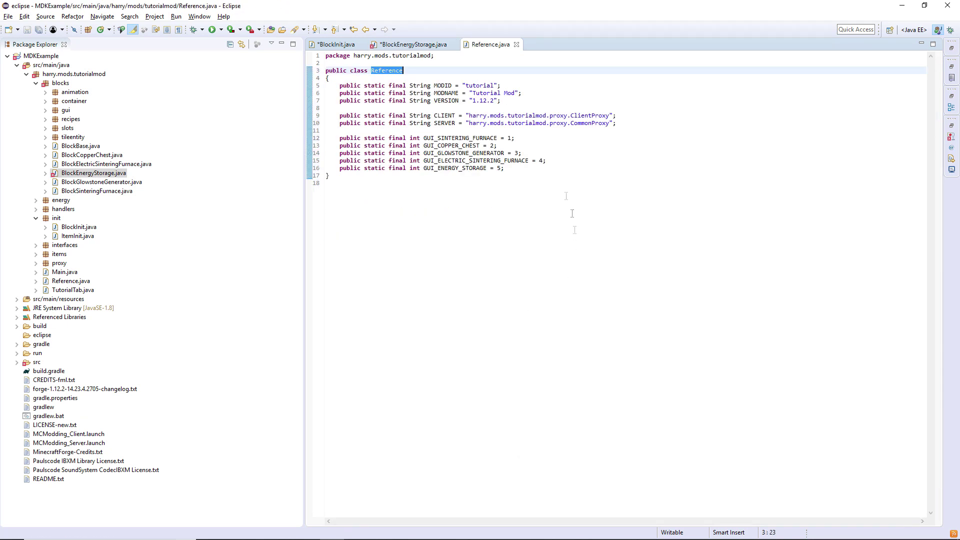
triple_click(348, 169)
left_click(471, 161)
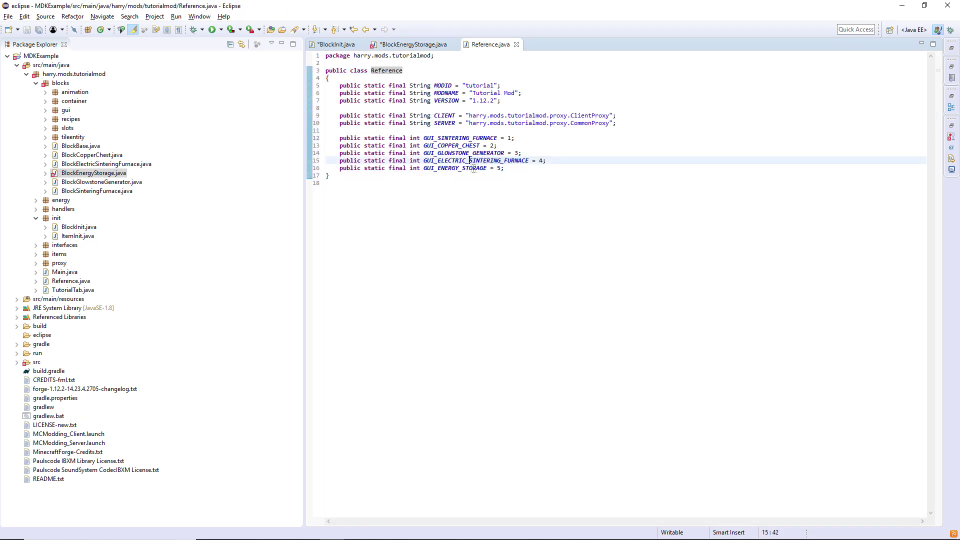
left_click(504, 169)
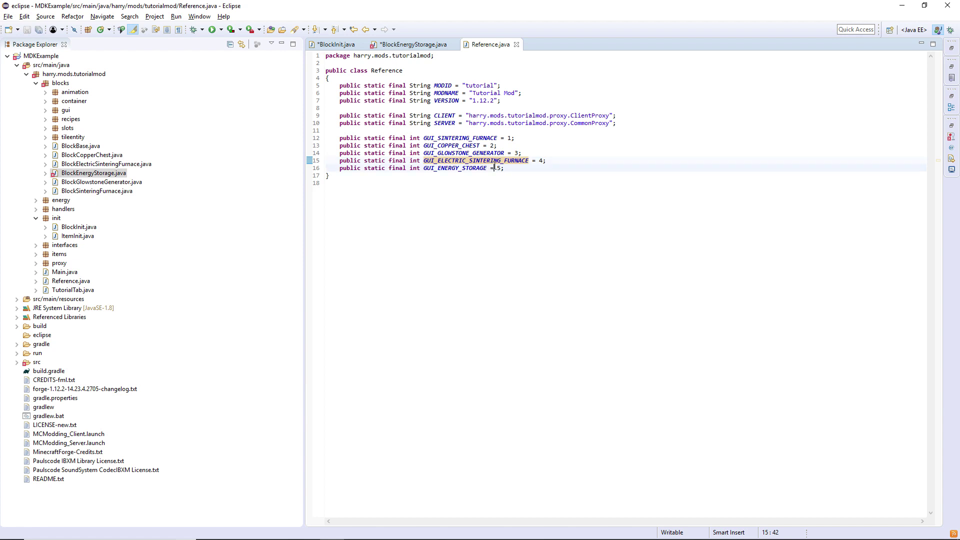
left_click(516, 45)
Pass worldIn, pos.getX(), pos.getY(), pos.getZ() to openGui, return true, and save
left_click(606, 333)
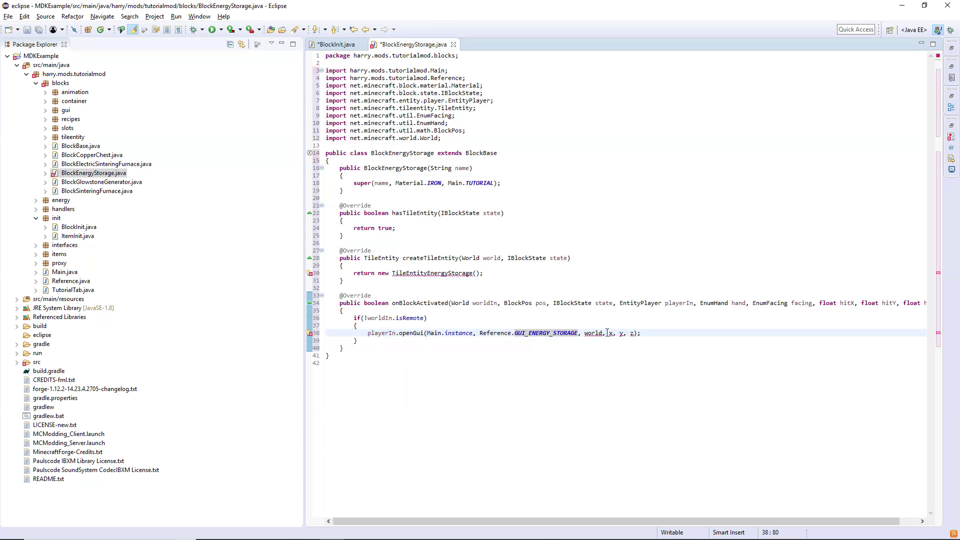
type("In")
type("pos.getX()")
key("Tab")
key("Delete")
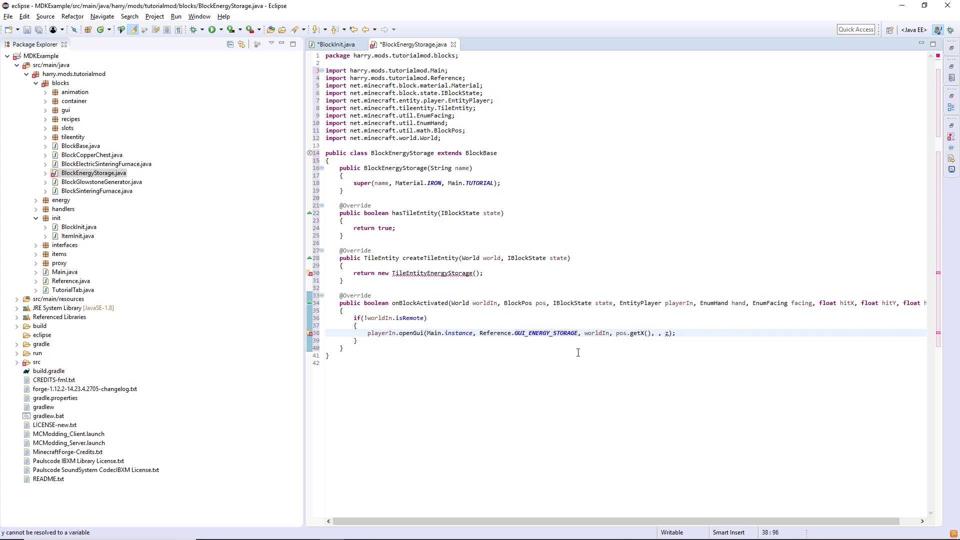
type("pos.getY()")
key("Tab")
type("pos.getZ()")
left_click(578, 341)
key("Return")
key("Return")
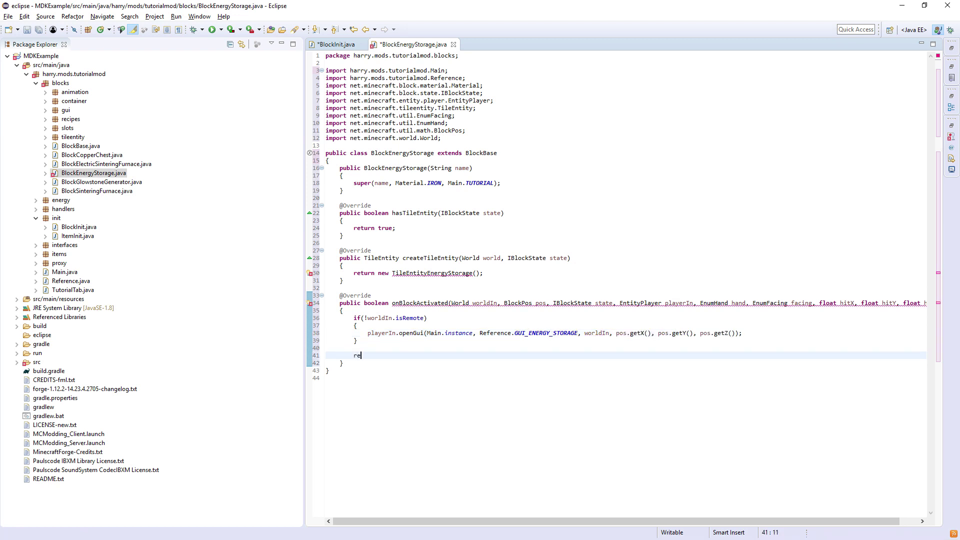
type("return true;")
key("ctrl+s")
Quick-fix TileEntityEnergyStorage into a new class in the blocks.tileentity package
left_click(435, 294)
left_click(497, 133)
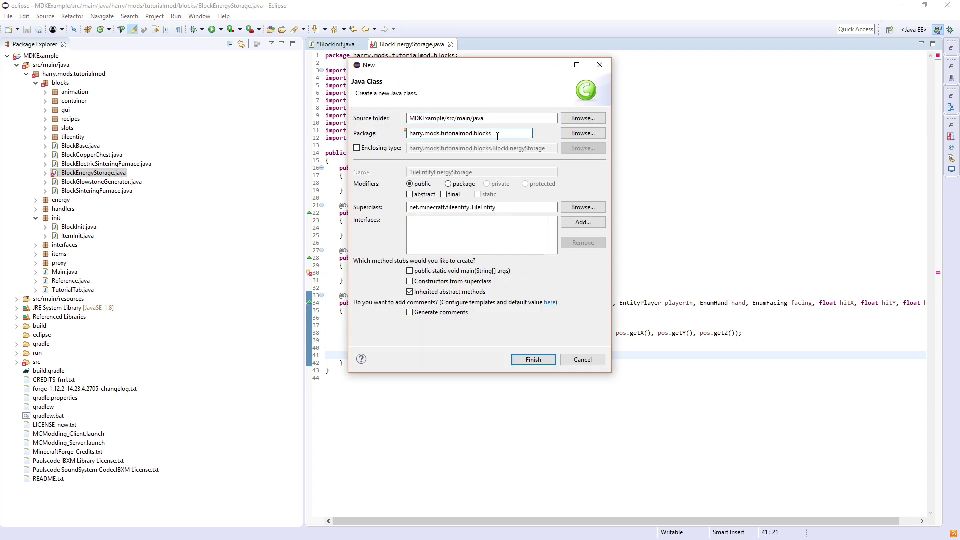
type(".t")
key("Return")
key("Return")
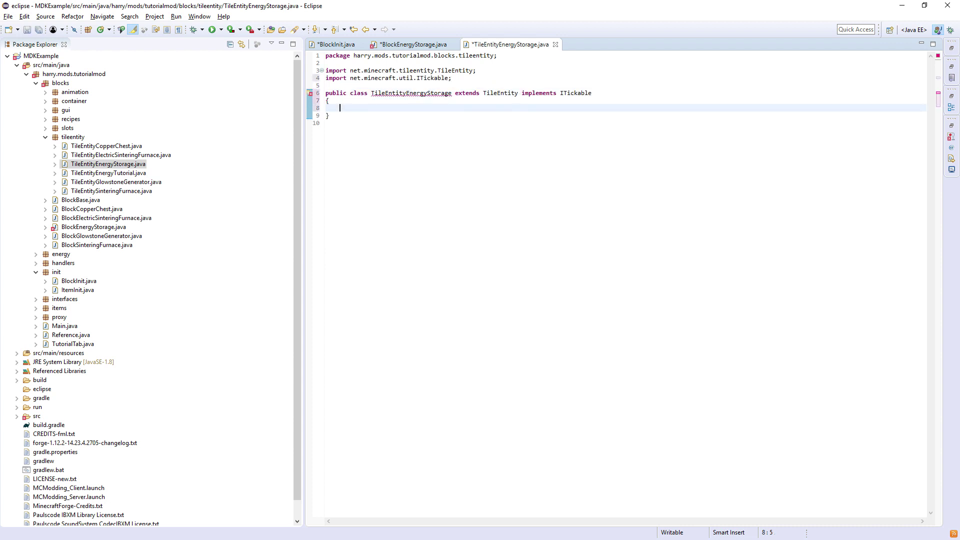
type("p")
type("rivate C")
Add a storage field initialised to new CustomEnergyStorage(200000)
key("ctrl+space")
key("Return")
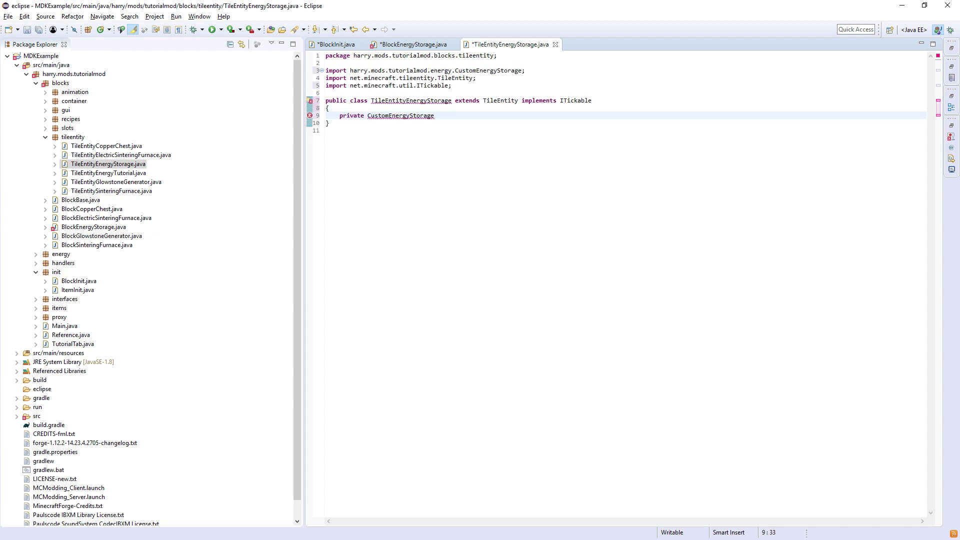
type("storage = ")
type("new C")
key("ctrl+space")
key("Return")
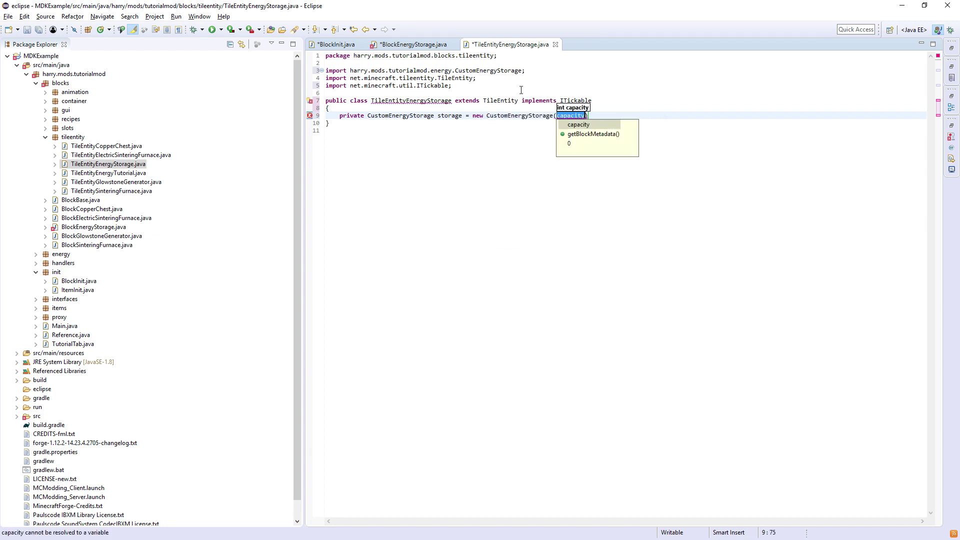
type("200000);")
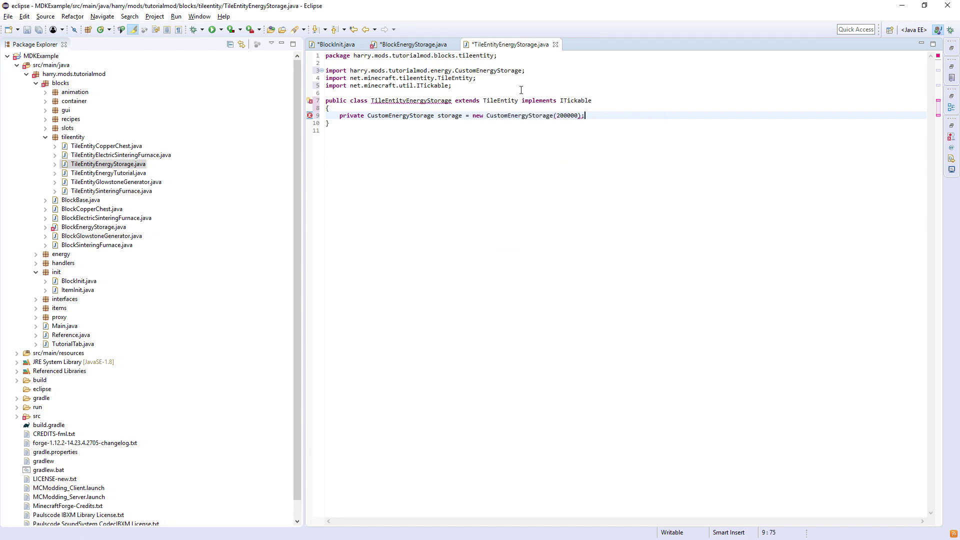
Add energy = storage.getEnergyStored() and private String customName fields, plus an update() stub
key("Return")
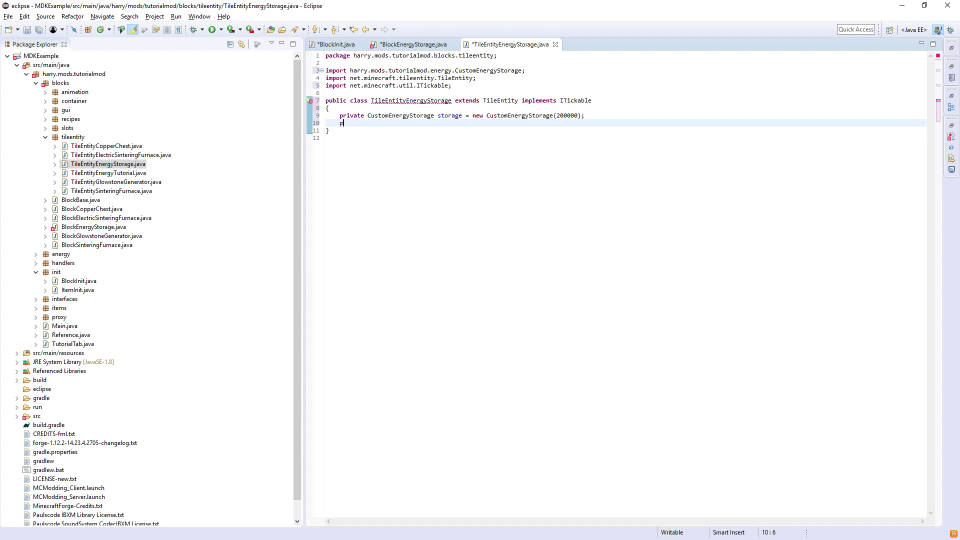
type("public int energy = ")
type("storage.getEnergyStored();")
key("Return")
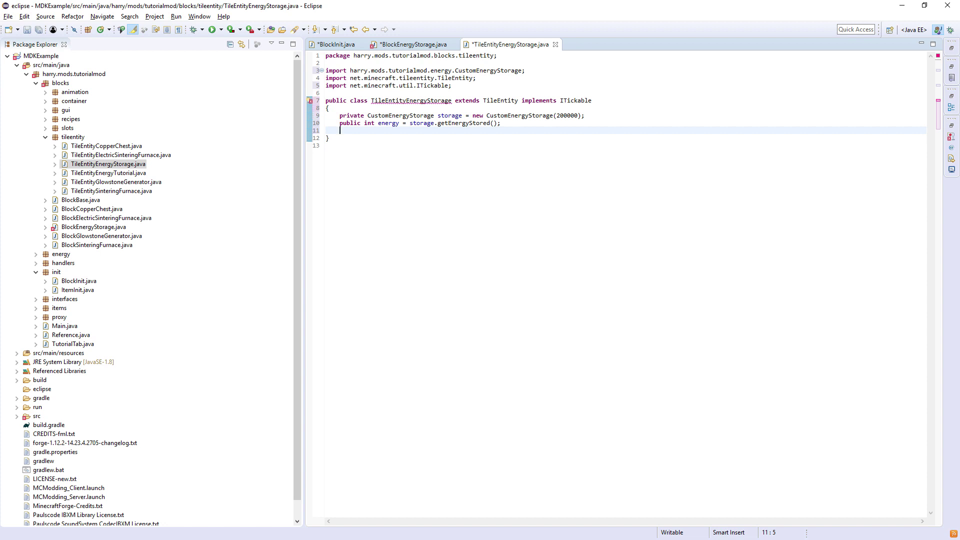
type("private String customName;")
key("Return")
key("Return")
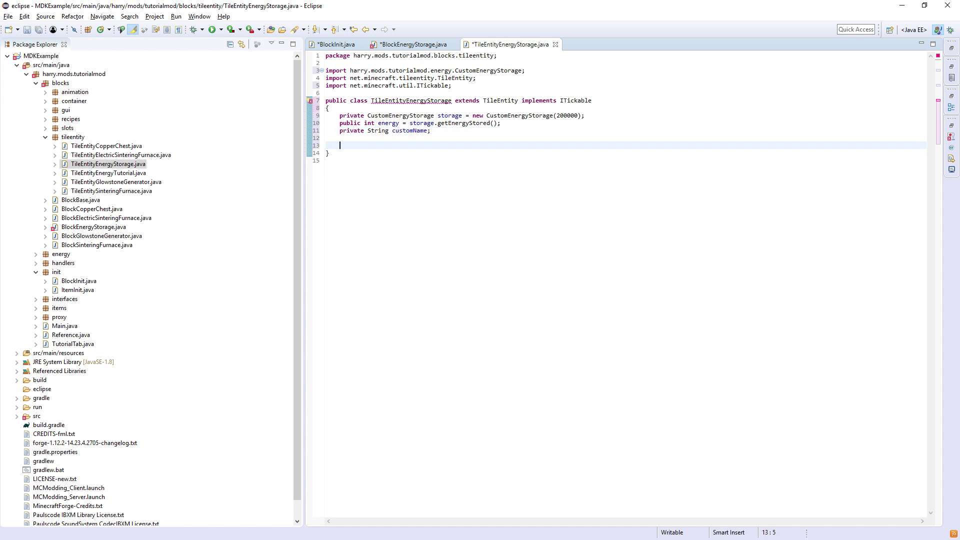
type("update")
key("ctrl+space")
key("Return")
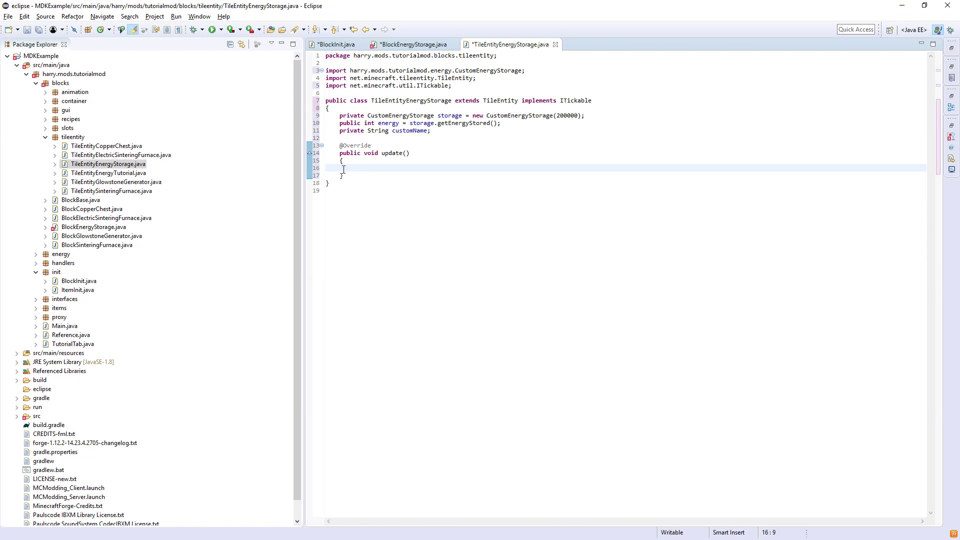
type("if(")
type("world.")
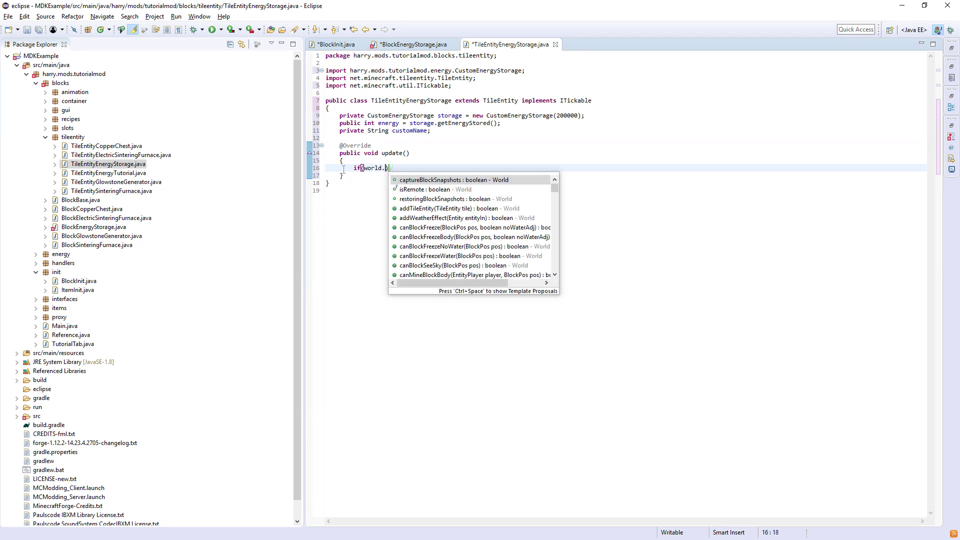
type("is")
Write update() as if(world.isBlockPowered(pos)) energy += 100; and save all files
key("Return")
type(") e")
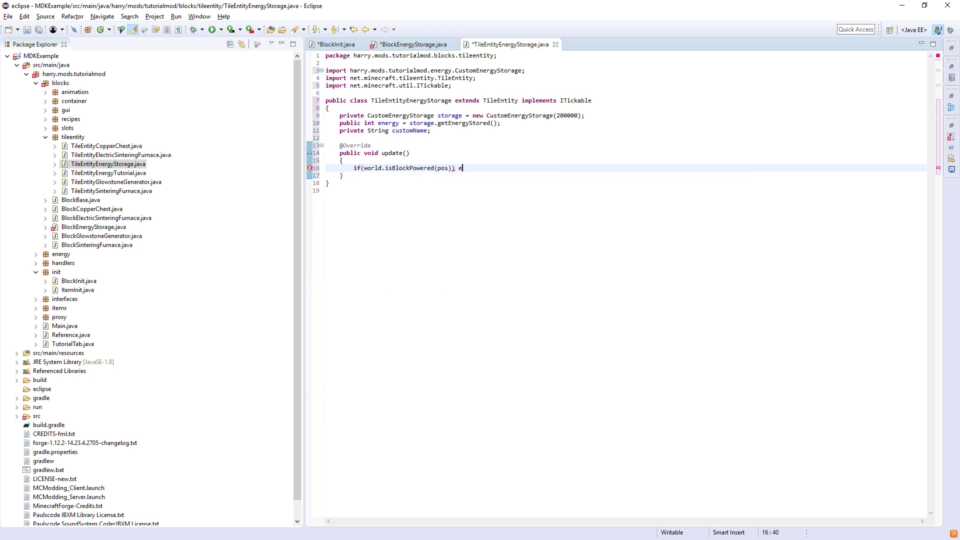
type("nergy += 2")
key("BackSpace")
type("100;")
key("Down")
key("Return")
key("Return")
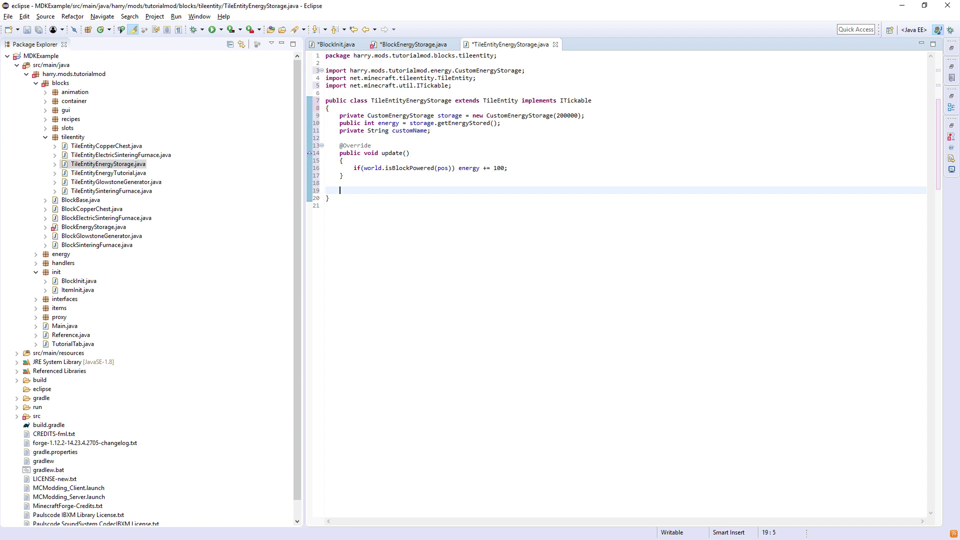
key("ctrl+shift+s")
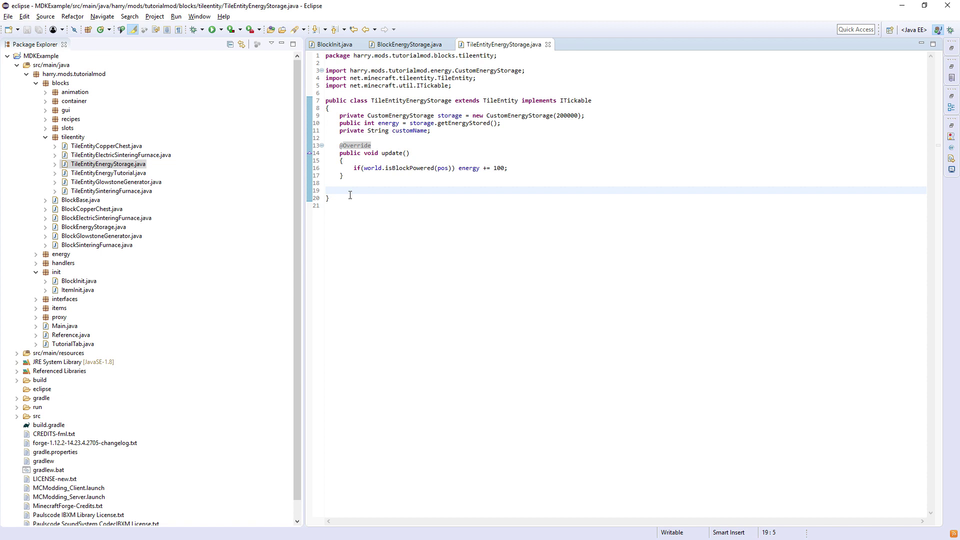
type("hasca")
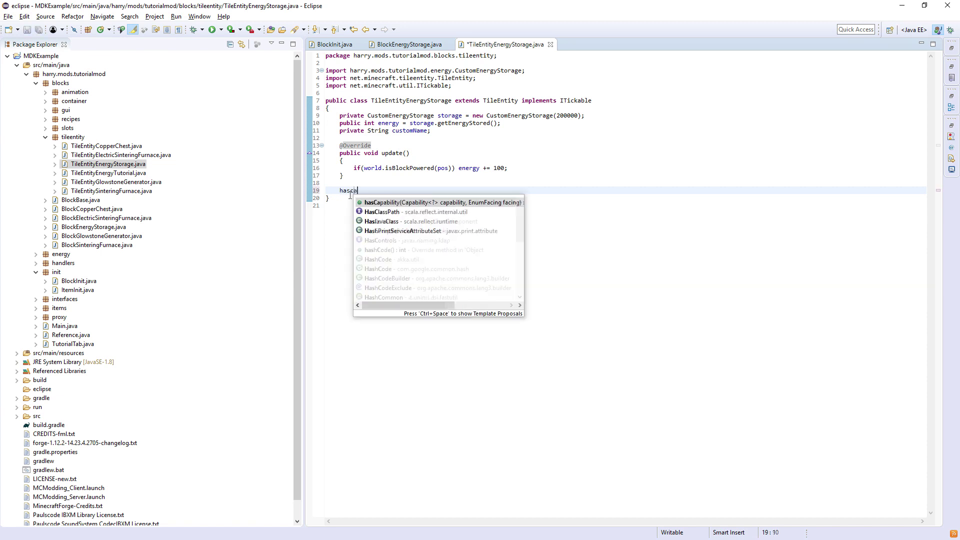
Override hasCapability to return true for CapabilityEnergy.ENERGY
key("Return")
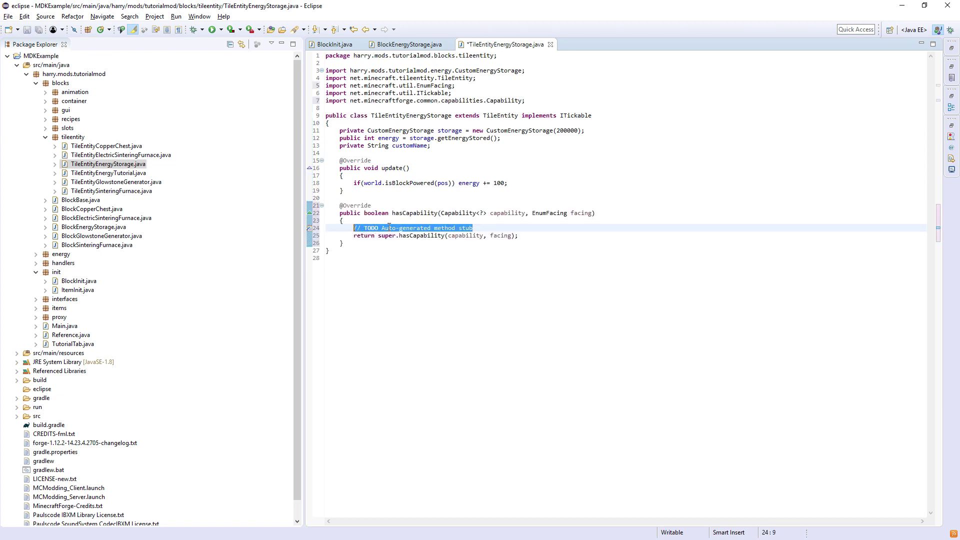
type("if(capa")
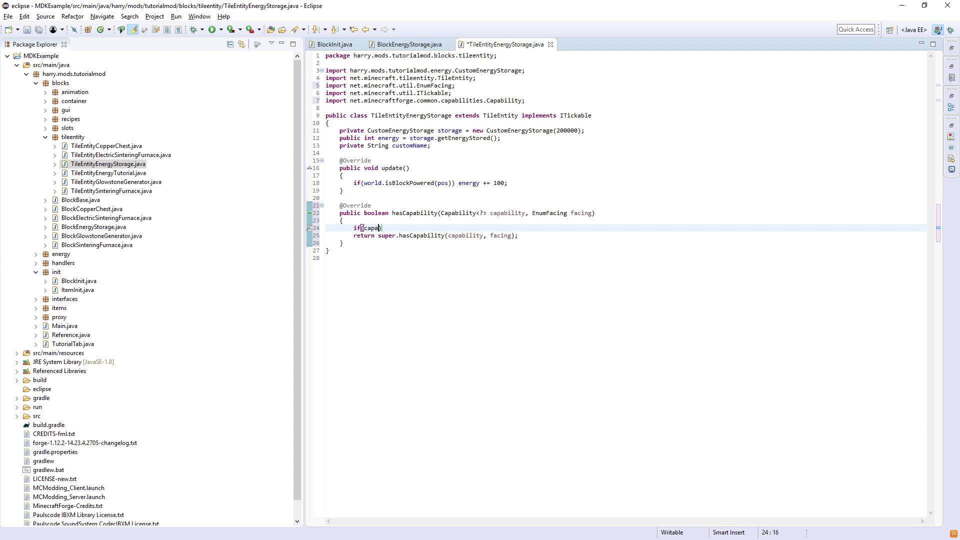
key("Return")
type("== C")
type("apa")
key("Down")
key("Down")
key("Return")
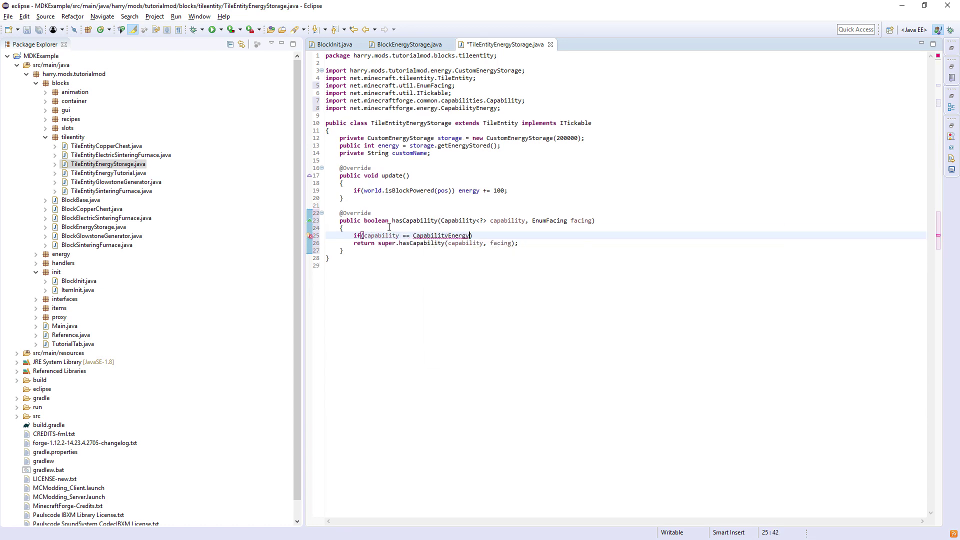
type(".e")
key("Return")
type(") ")
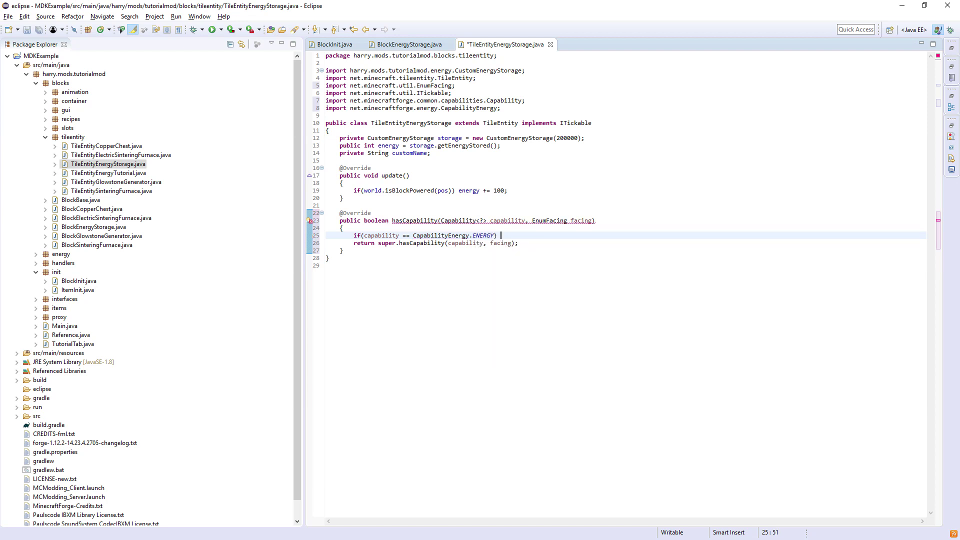
type("return true;")
key("Down")
key("Down")
key("Return")
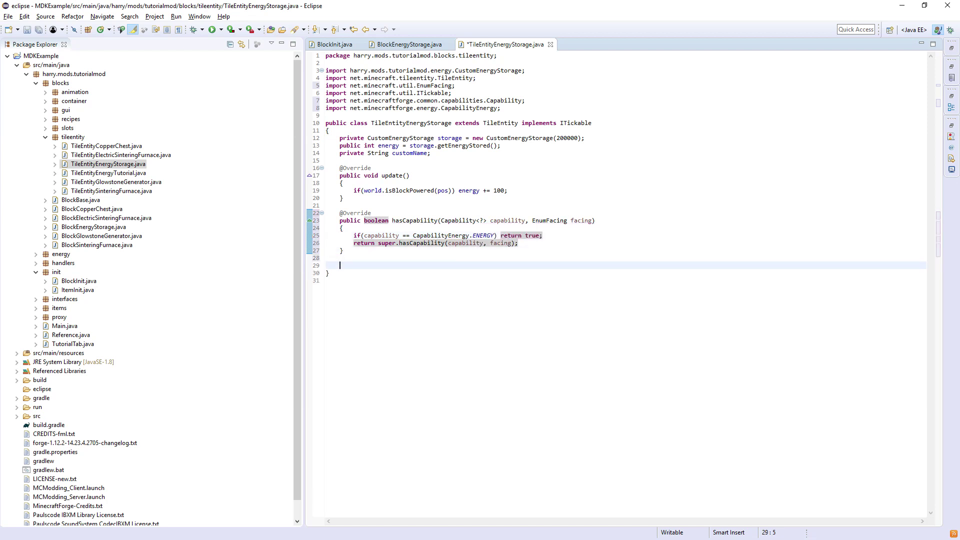
key("Return")
Override getCapability to return (T)this.storage for the energy capability
left_click_drag(353, 236, 543, 236)
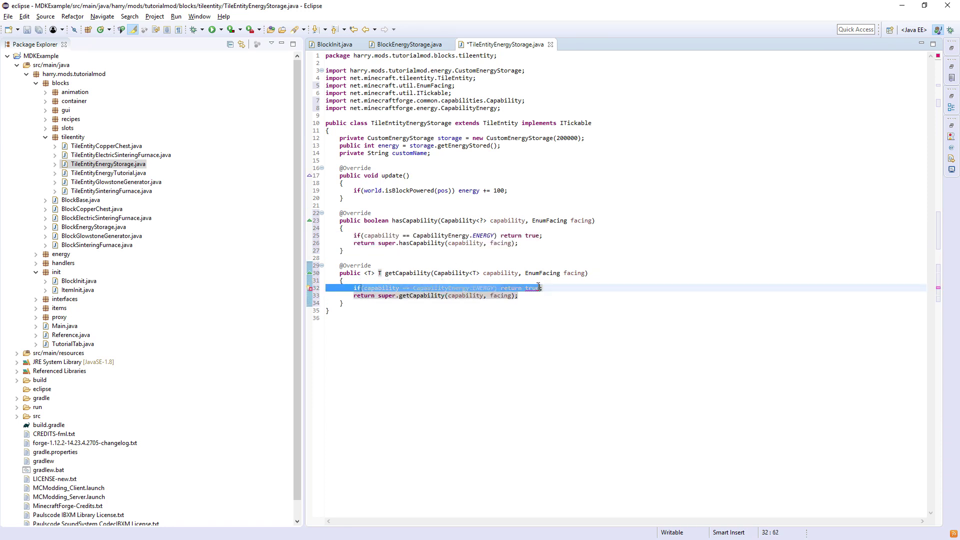
double_click(532, 288)
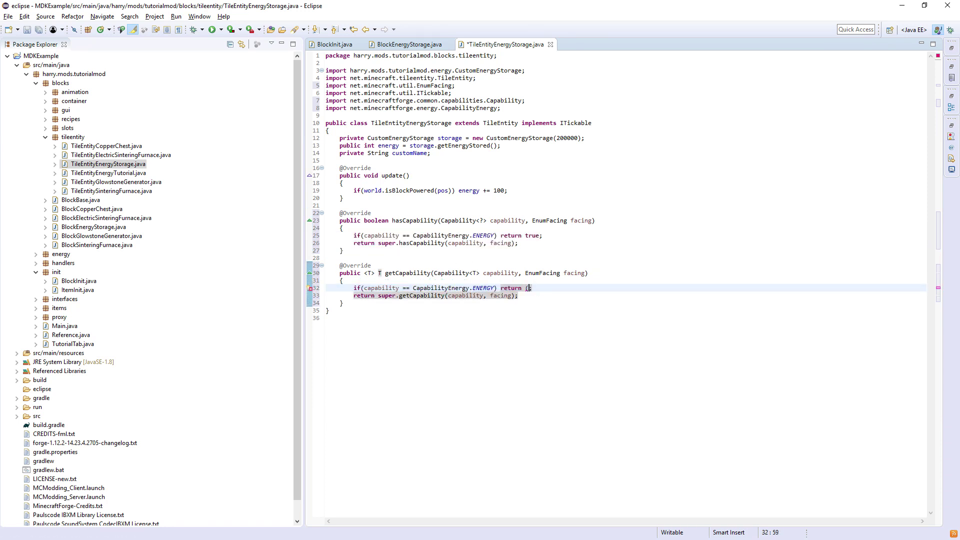
type("(T)this.")
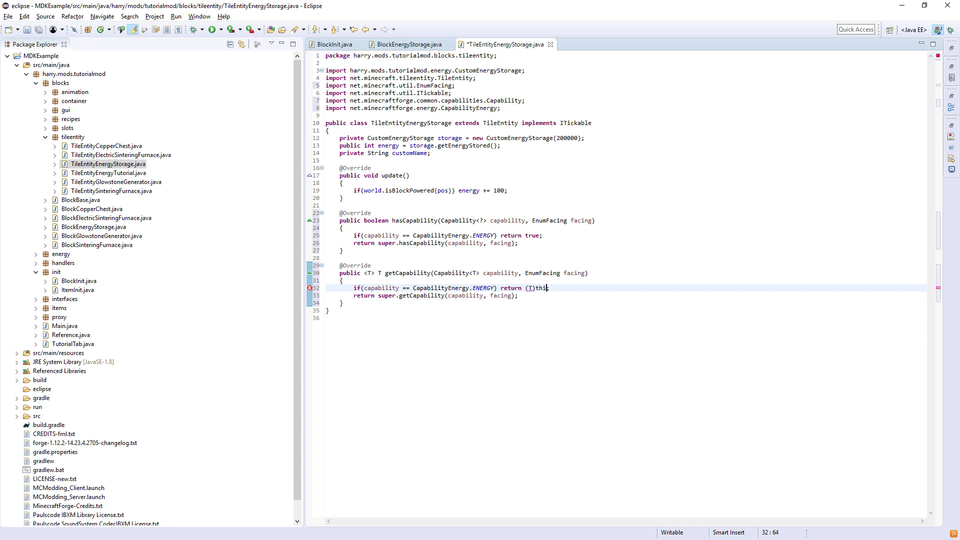
type("storage;")
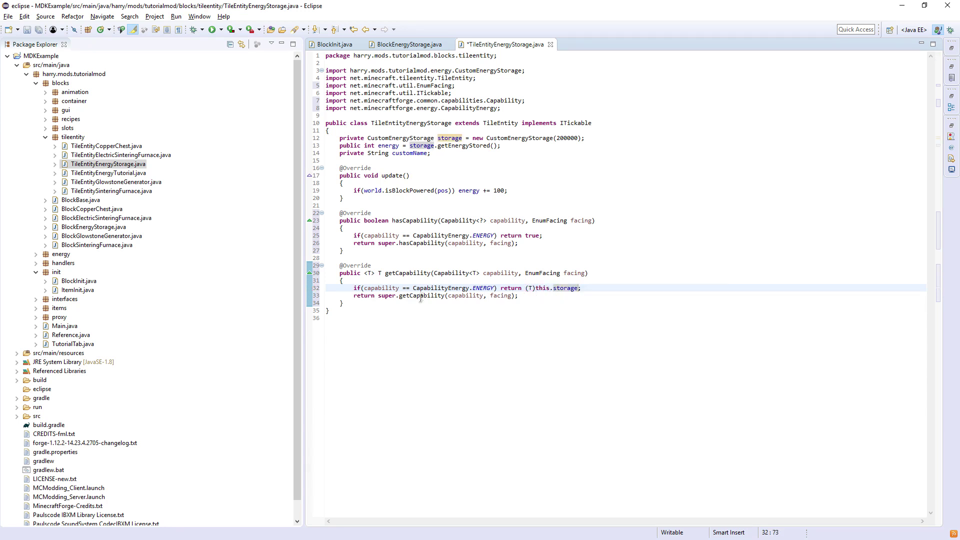
key("Down")
key("Down")
key("End")
key("Return")
key("Return")
Add a writeToNBT override that keeps the super writeToNBT call
key("ctrl+space")
type("write")
key("Return")
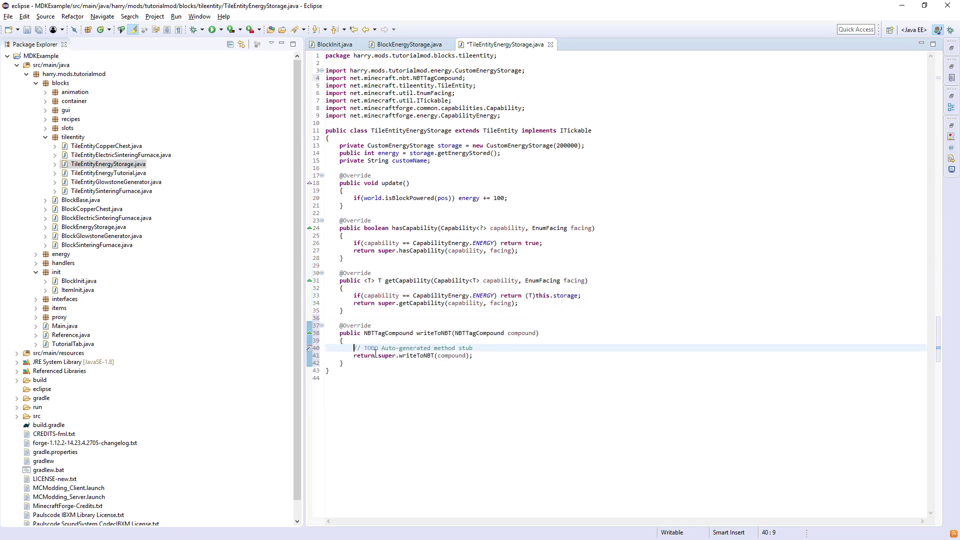
left_click_drag(374, 356, 345, 341)
key("Return")
key("End")
key("Return")
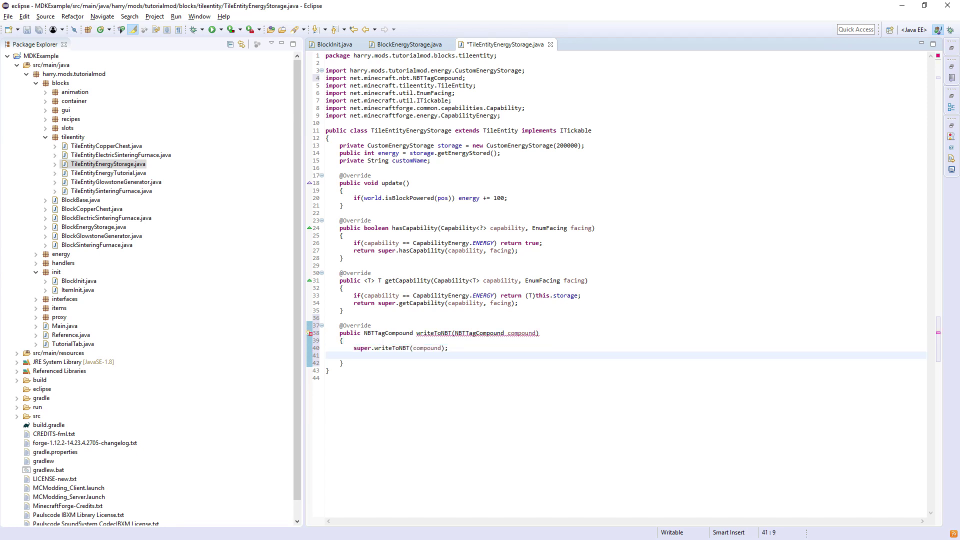
Store energy as "GuiEnergy" and getDisplayName().toString() as "Name" in the compound
key("ctrl+space")
key("Return")
type("compound.setI")
key("Return")
type("\"\", value")
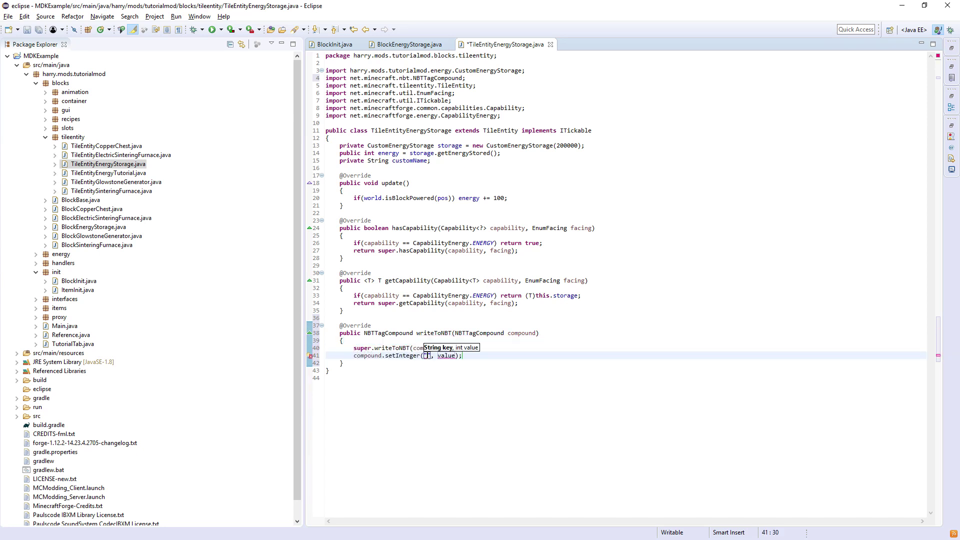
type("GuiEnergy")
key("Tab")
type("th")
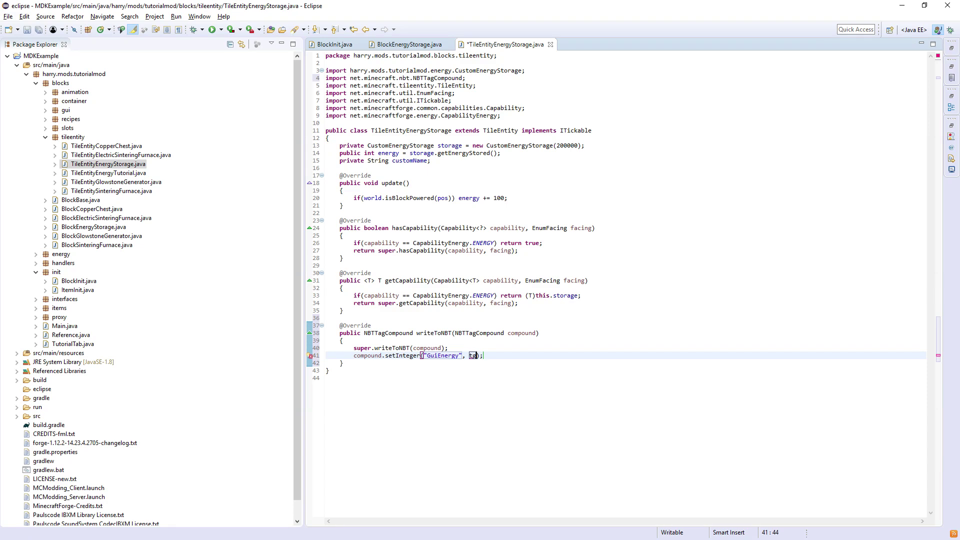
type("is.e")
key("Return")
key("Return")
type("com")
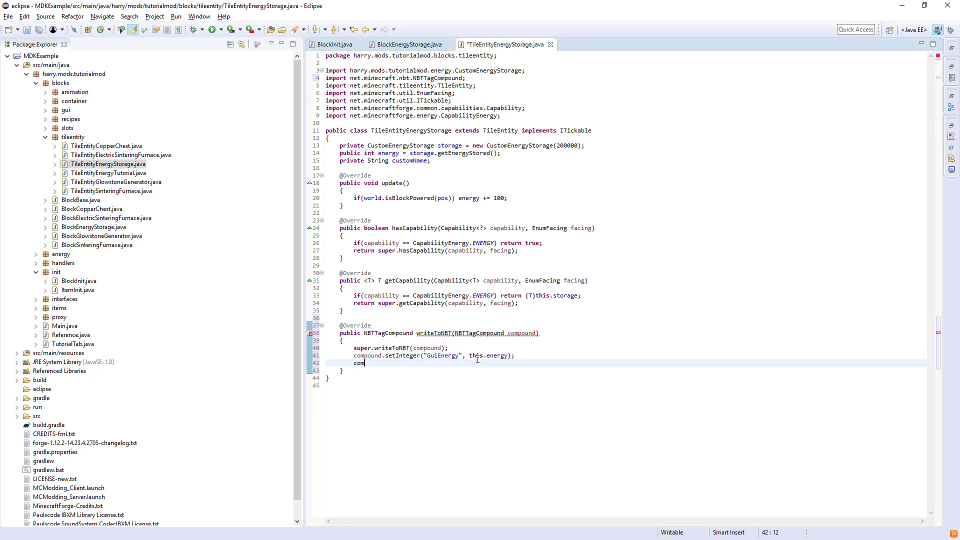
key("ctrl+space")
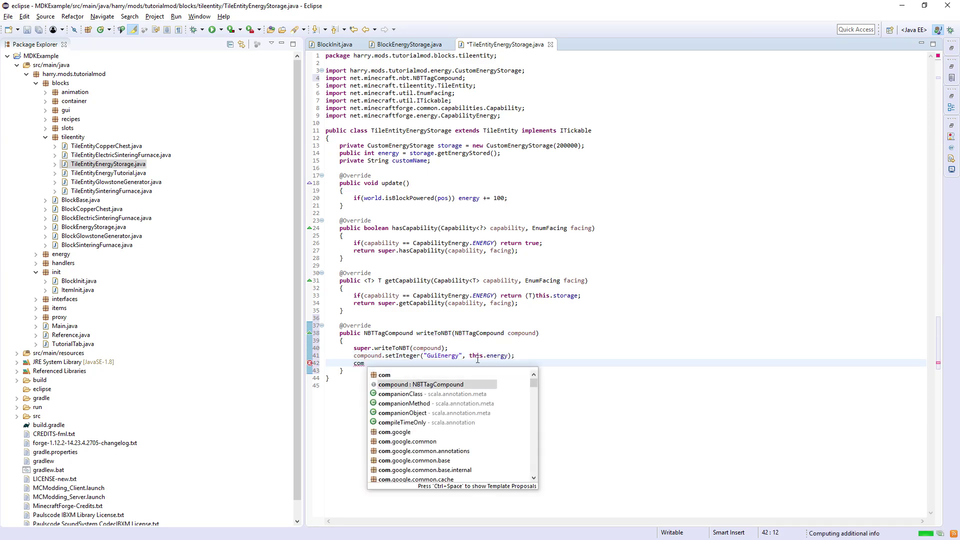
key("Return")
type(".setS")
key("Return")
type("\"Name")
key("Tab")
type("this.")
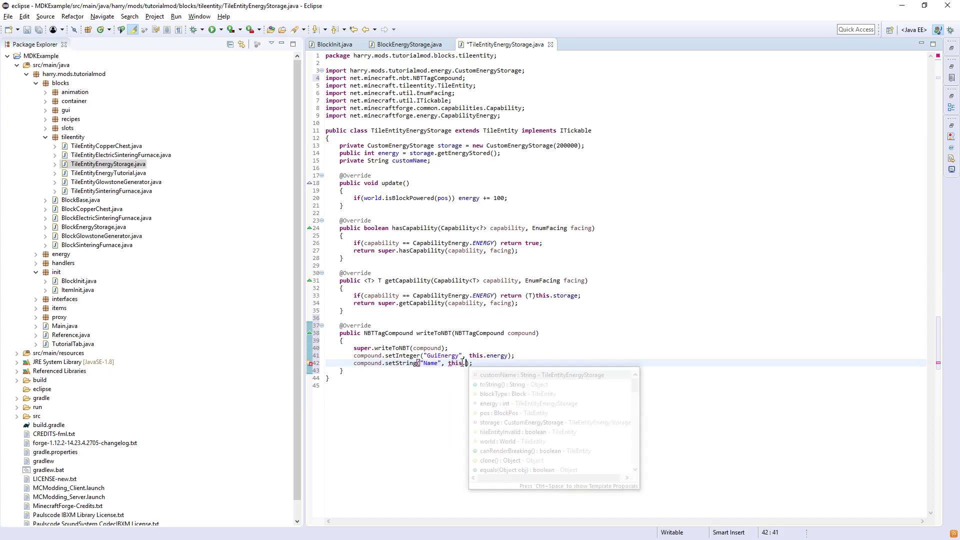
type("getd")
key("Return")
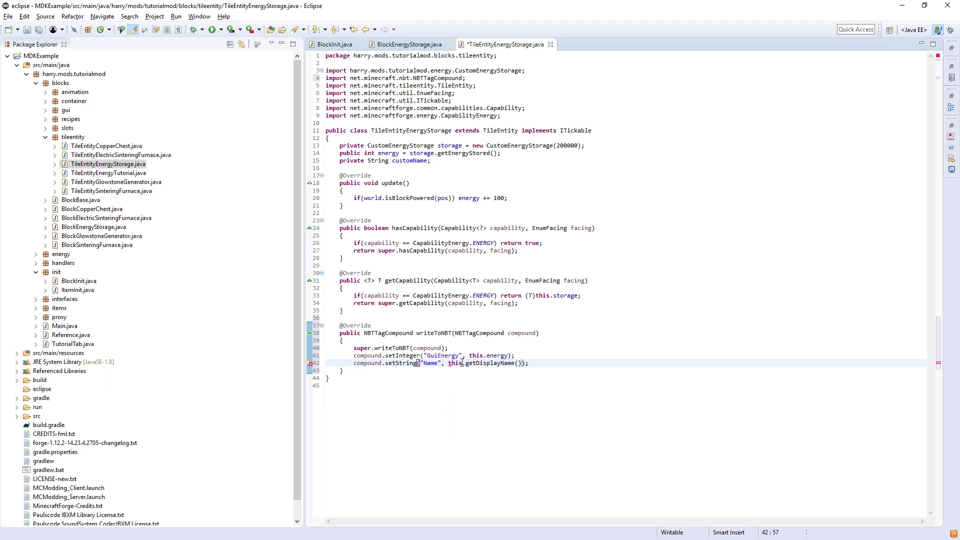
type(".to")
key("Return")
Add storage.writeToNBT(compound) to writeToNBT and return the compound
key("End")
key("Return")
type("this")
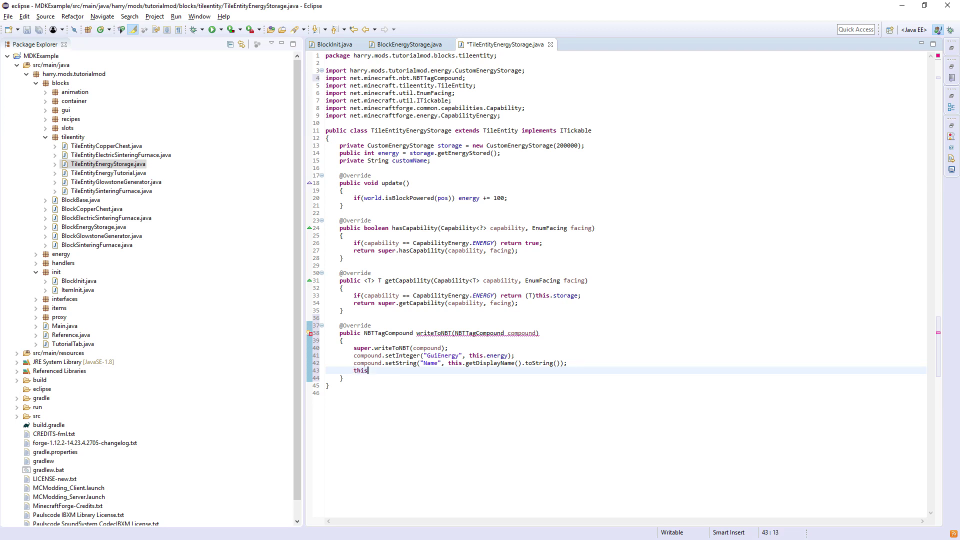
type(".storage.wr")
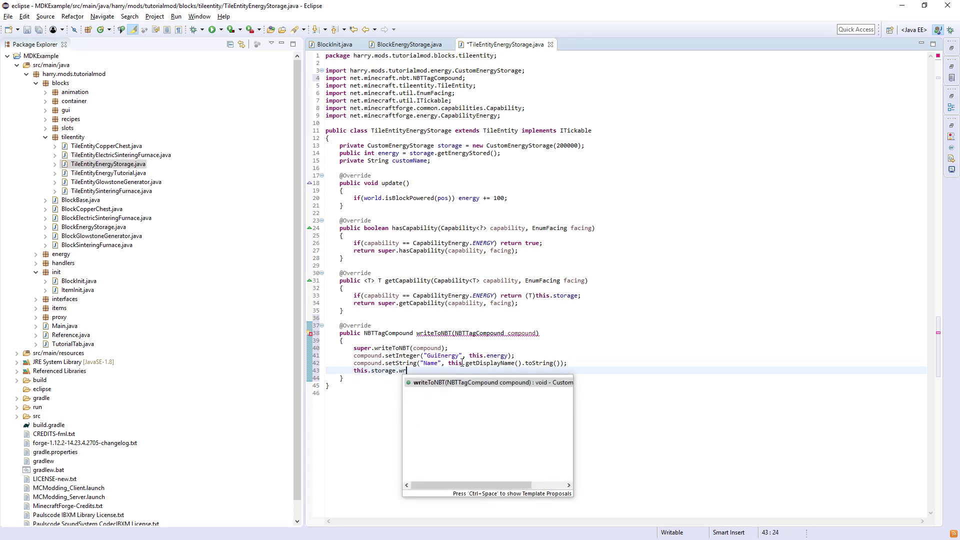
key("Return")
key("Return")
type(";")
key("Return")
type("return c")
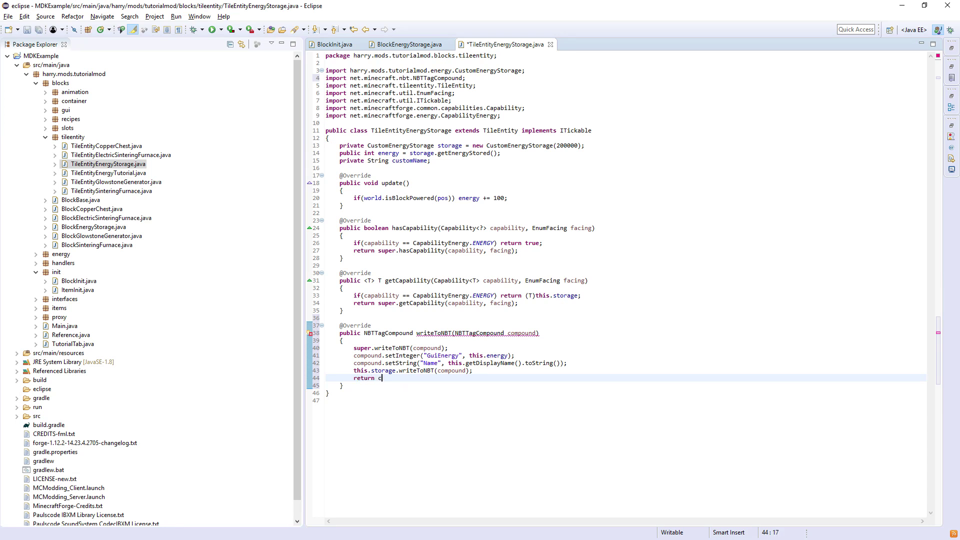
type("ompound;")
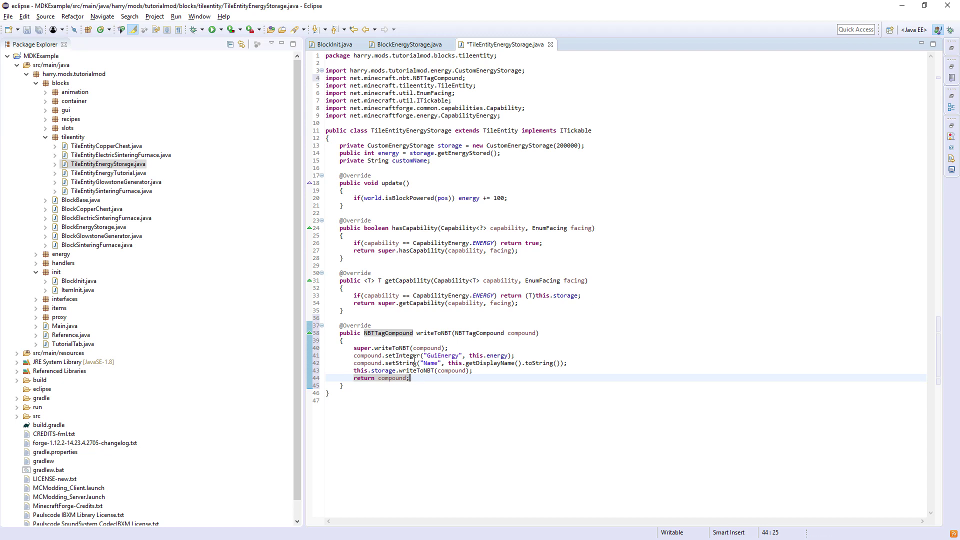
left_click_drag(410, 356, 456, 363)
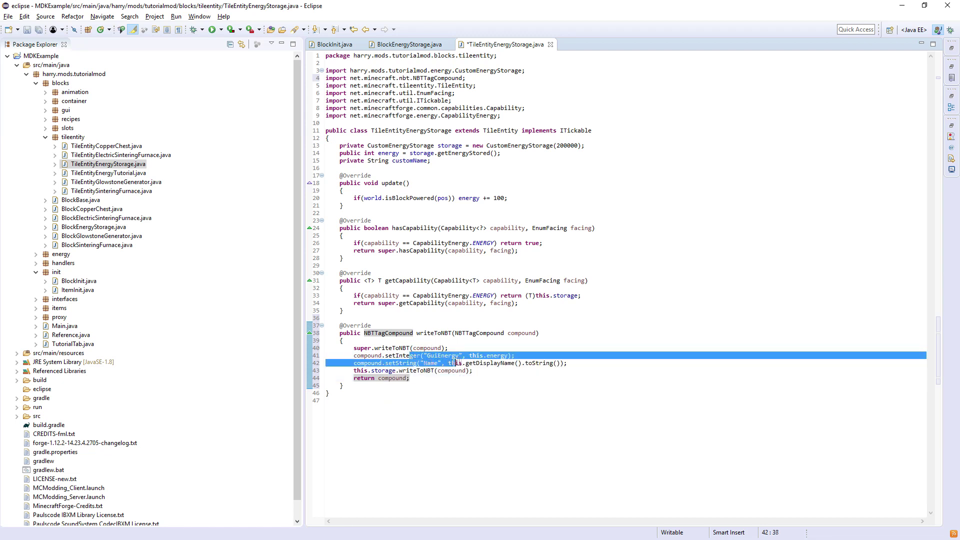
left_click(510, 356)
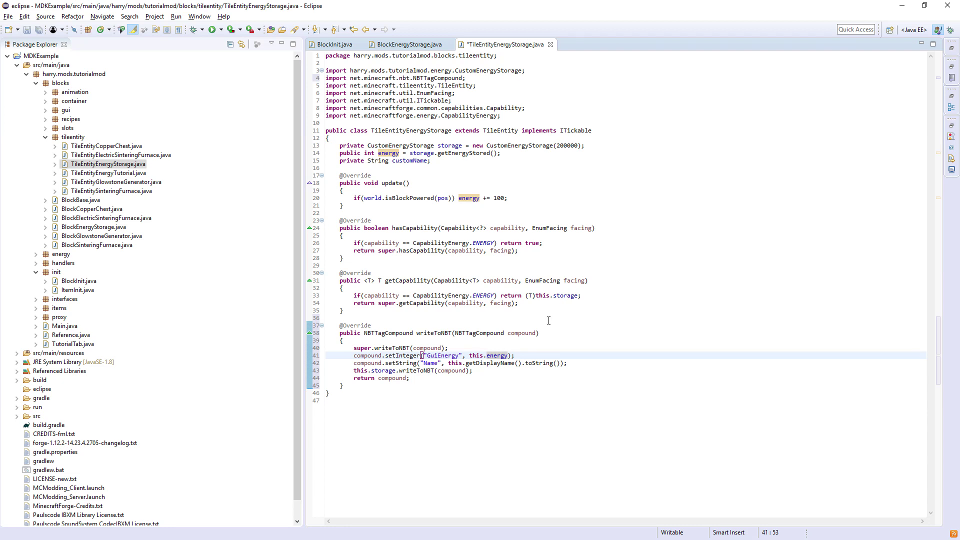
left_click(462, 363)
left_click(444, 356)
key("Down")
key("Down")
key("Down")
key("Down")
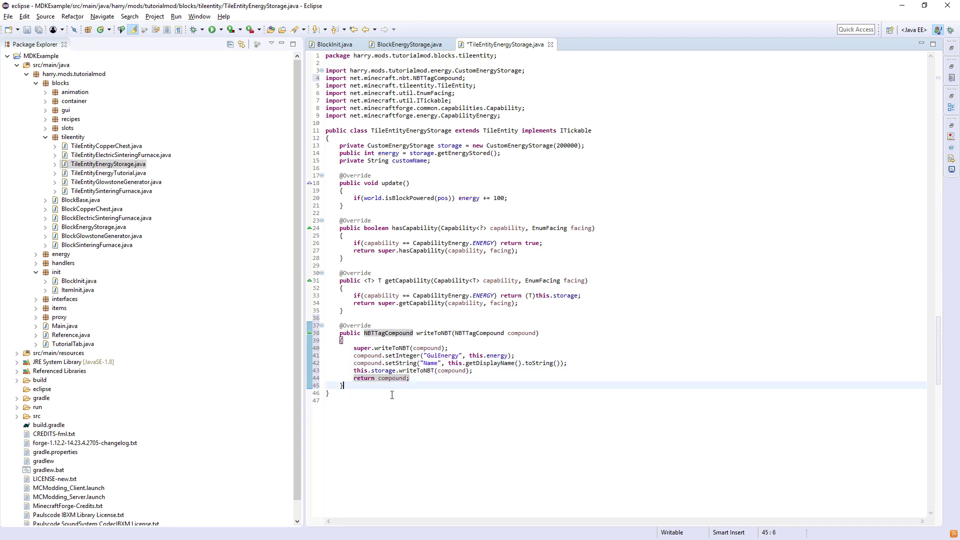
key("Return")
type("read")
Generate a readFromNBT override and move its opening brace onto its own line
key("ctrl+space")
key("Return")
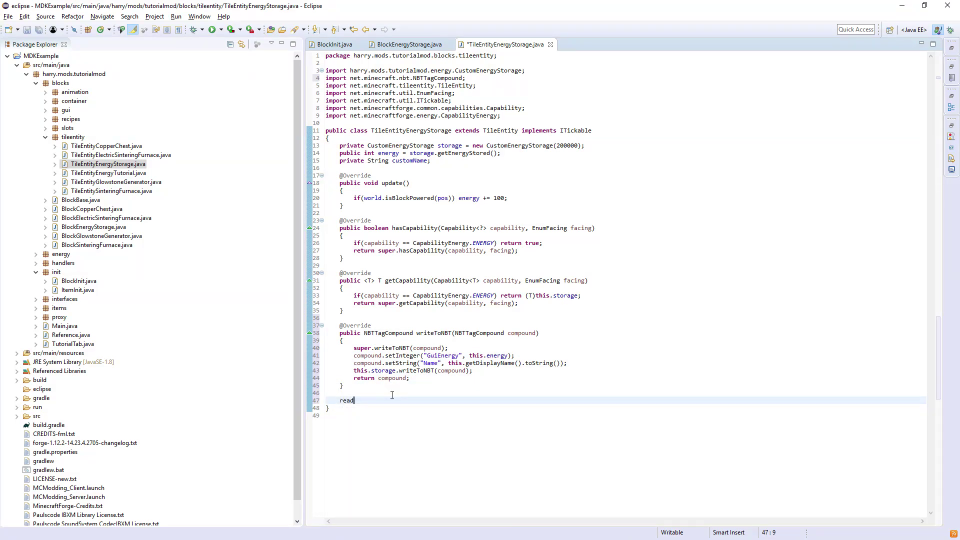
left_click(513, 409)
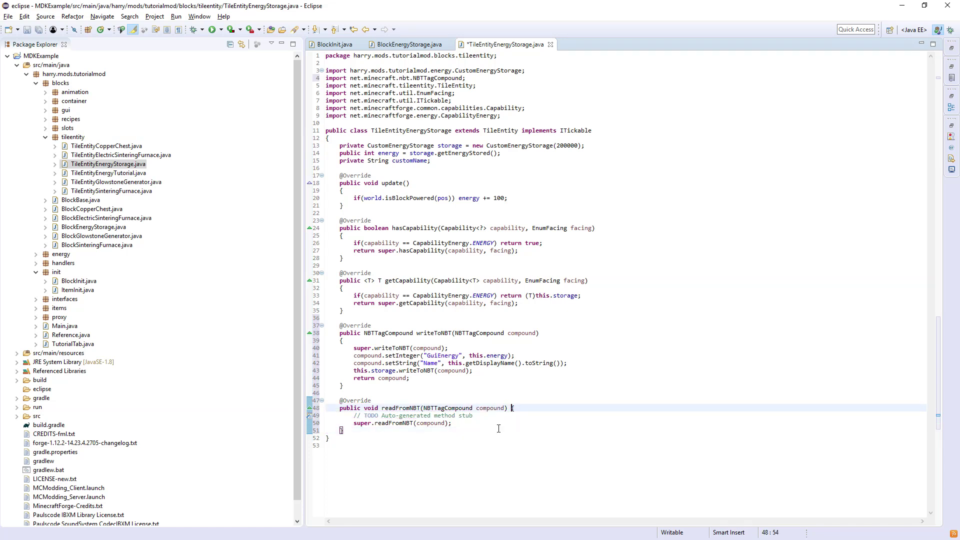
key("BackSpace")
key("Return")
type("{")
Replace the TODO with loading energy from "GuiEnergy", customName from "Name", and storage.readFromNBT(compound)
left_click_drag(328, 424, 347, 431)
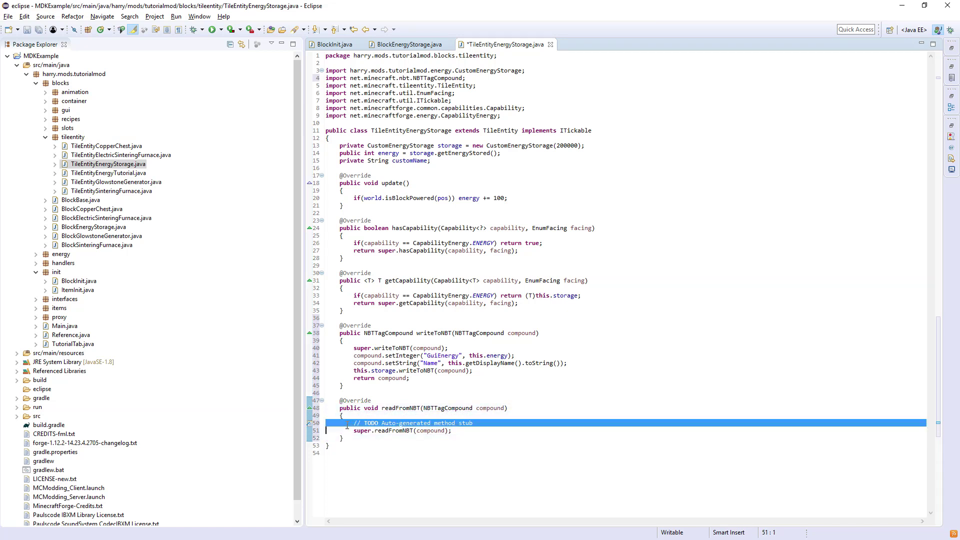
key("Delete")
key("End")
key("Return")
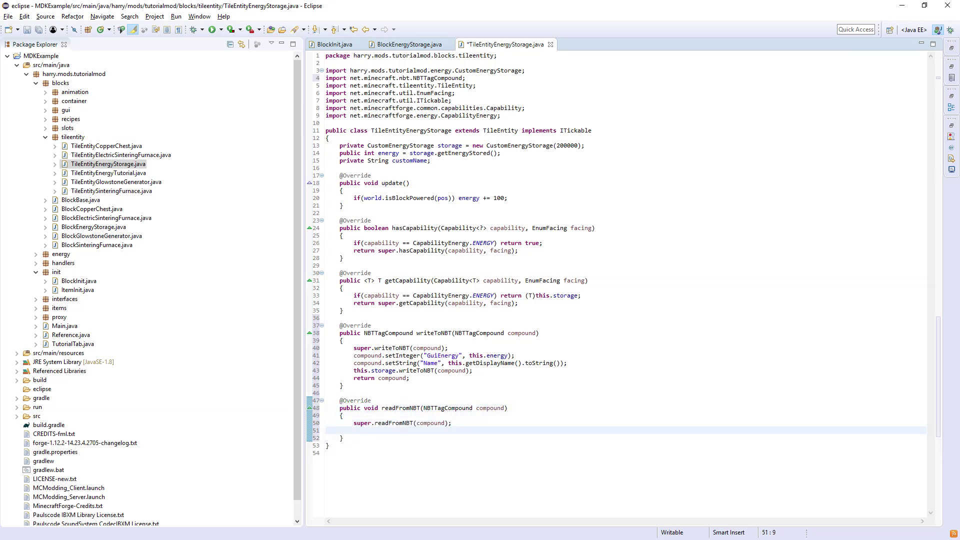
type("this.energy = compo")
type("und.getInteger(\"")
key("Return")
type("\"")
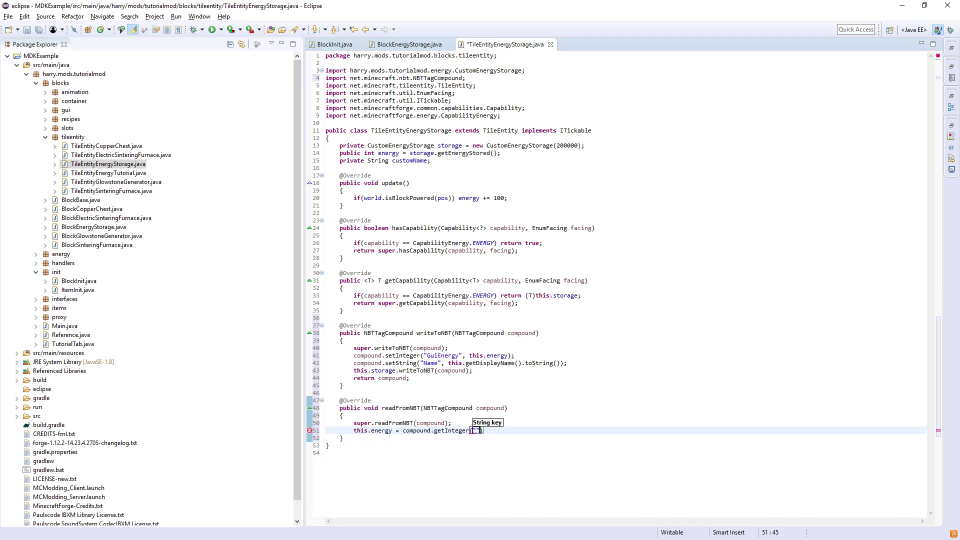
type("GuiEnergy\");")
key("Return")
type("th")
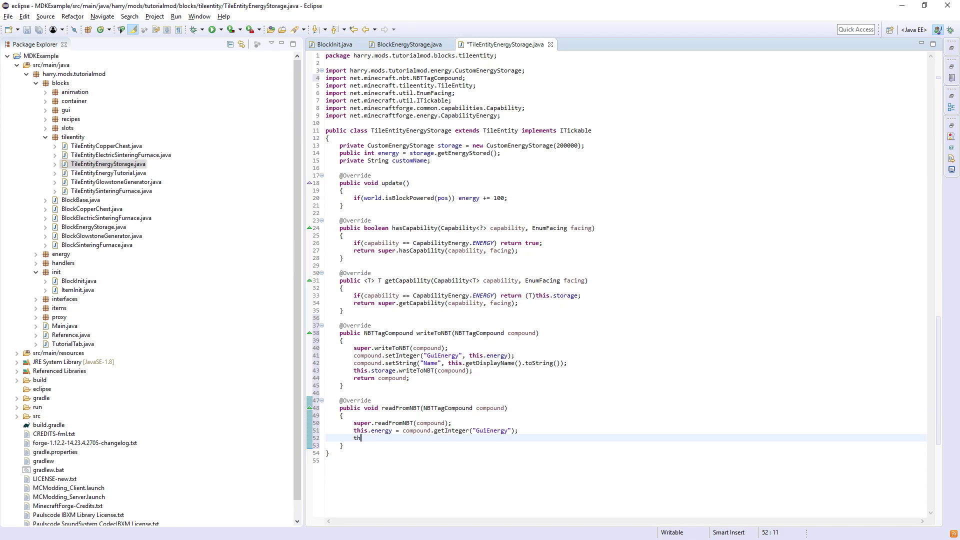
type("is.cu")
key("Return")
type("= compou")
type("nd.getString(\"Name\");")
key("Return")
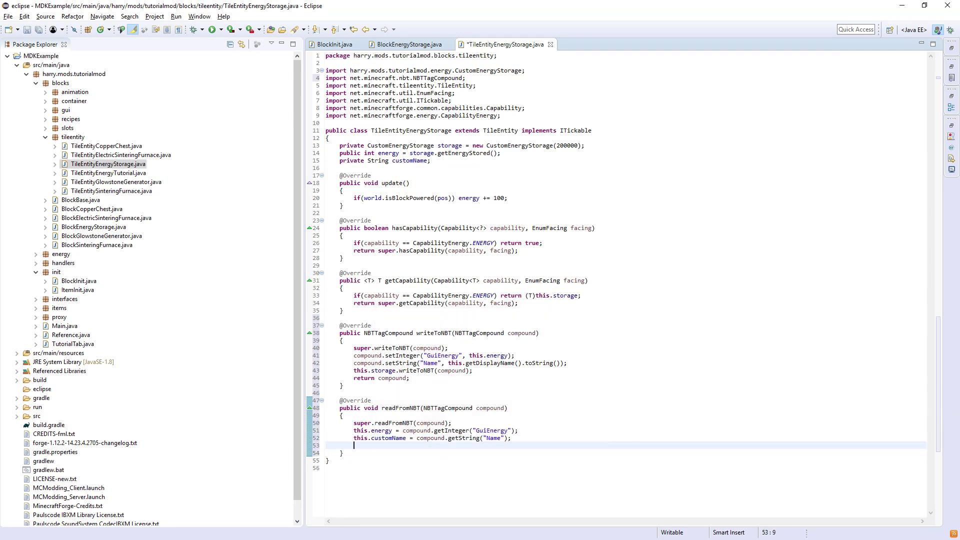
type("this.st")
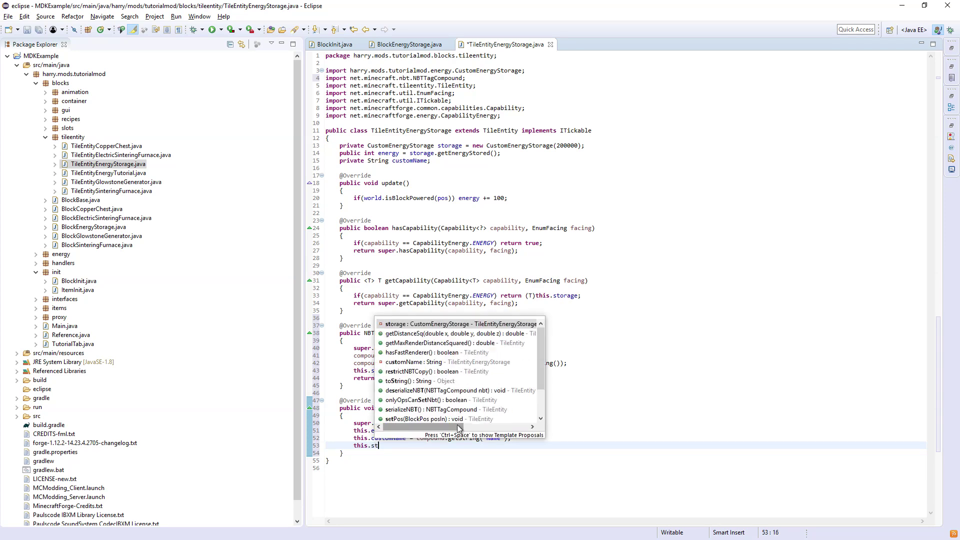
type("orage.re")
key("Return")
type(";")
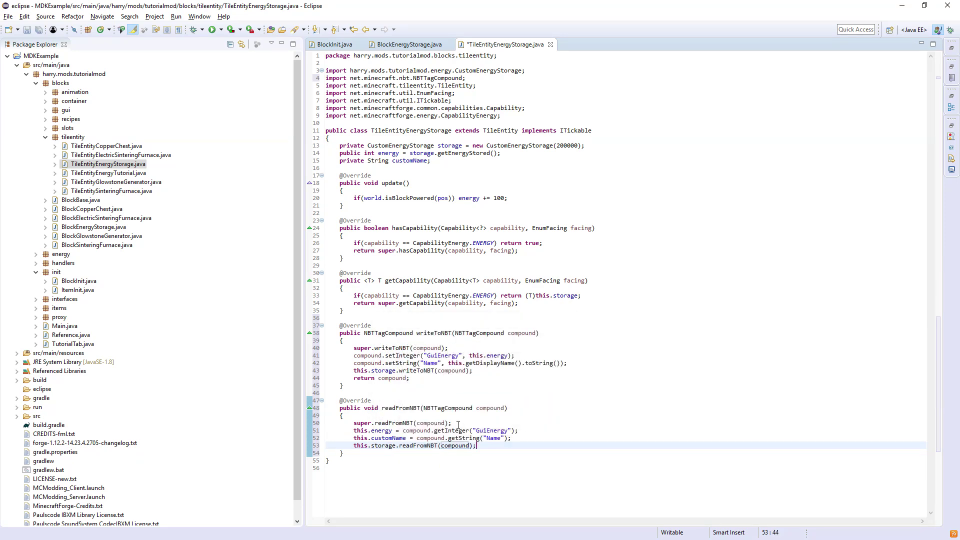
left_click(411, 447)
left_click(411, 453)
key("Return")
Override getDisplayName to return new TextComponentTranslation("container.energy_storage"), then expand resources > lang
key("Return")
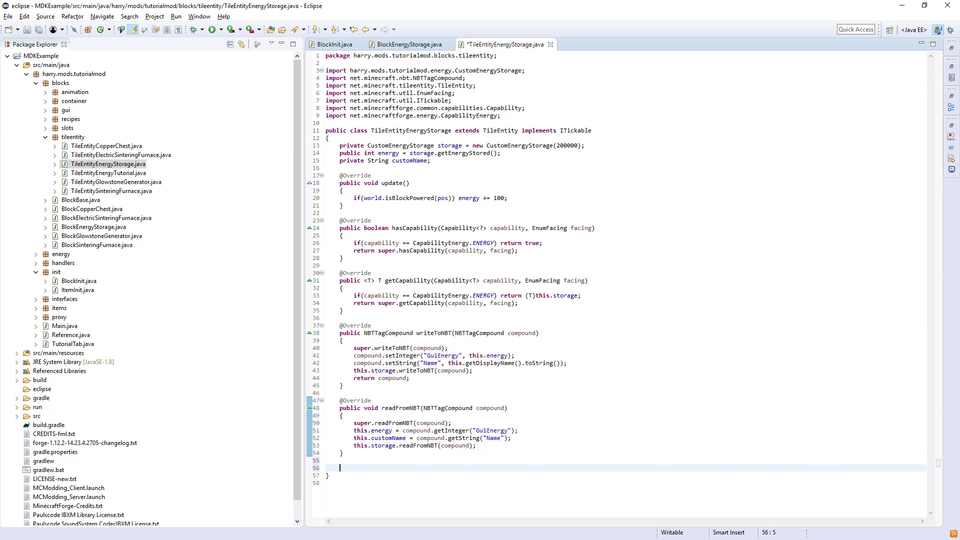
key("ctrl+space")
key("Return")
type("return")
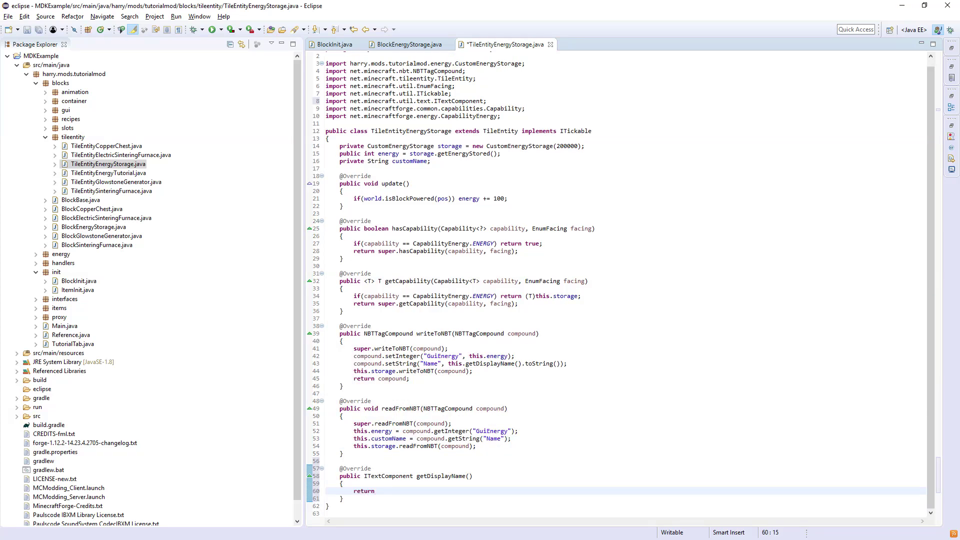
type(" new Text")
key("ctrl+space")
key("Return")
type("\"")
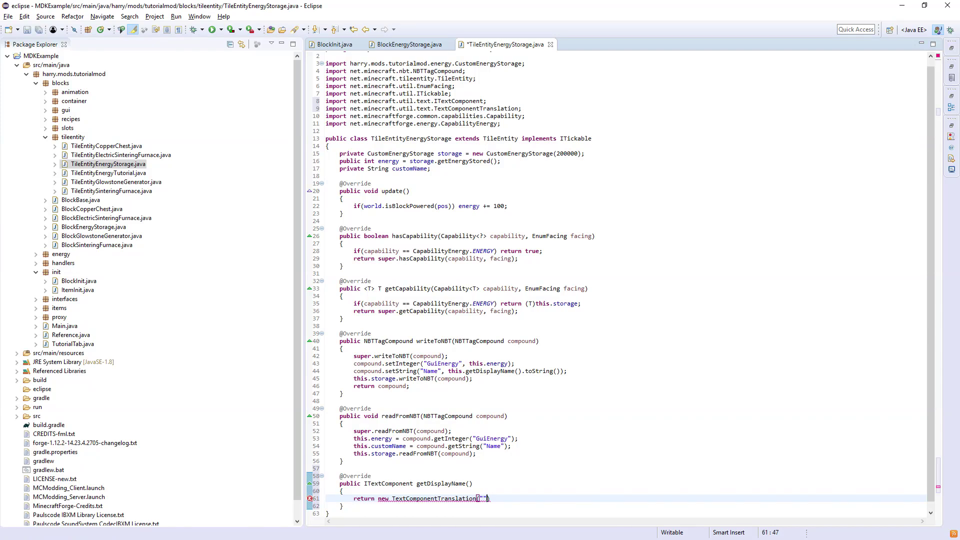
type("container")
type(".ener")
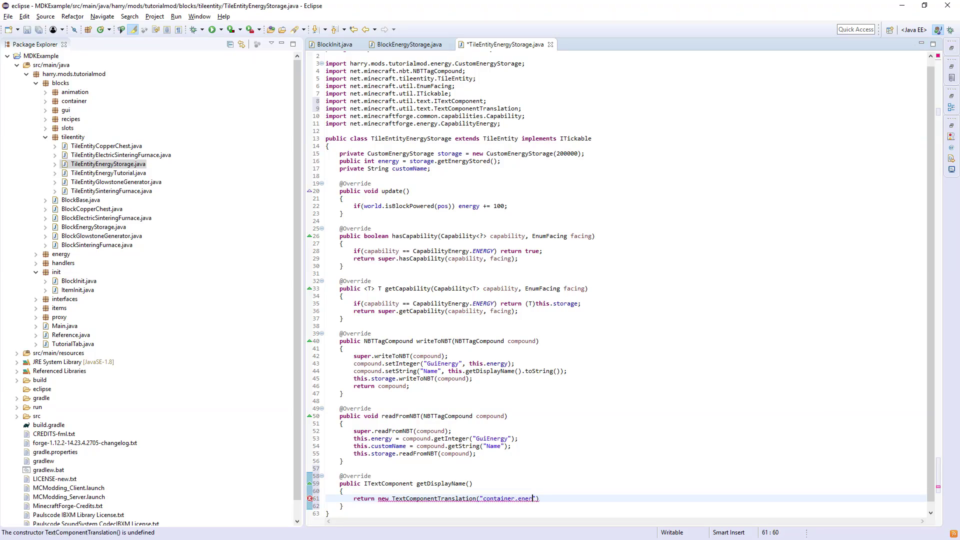
type("gy_storage\");")
scroll(89, 324, "down", 1)
left_click(17, 335)
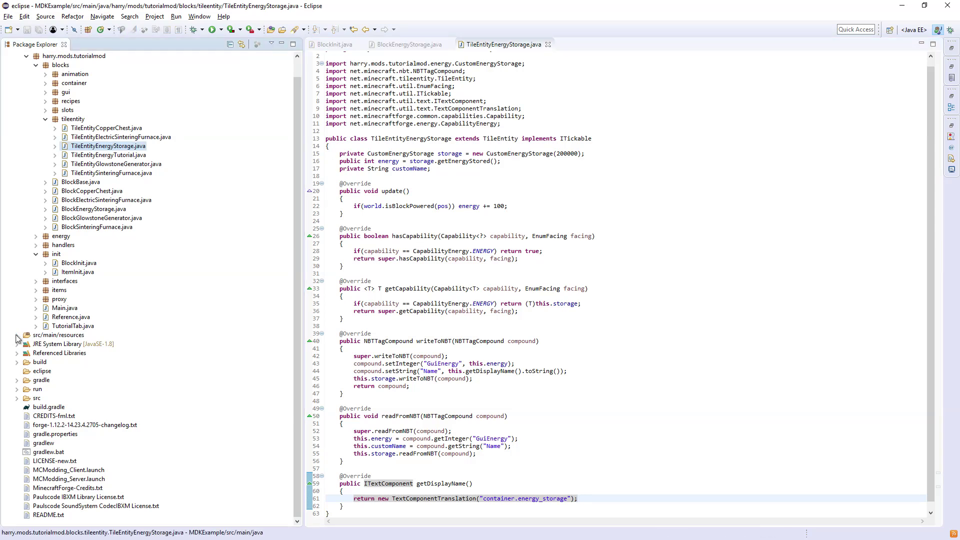
left_click(36, 362)
Add a container.energy_storage=Energy Storage line to en_us.lang after the glowstone generator entries
double_click(75, 370)
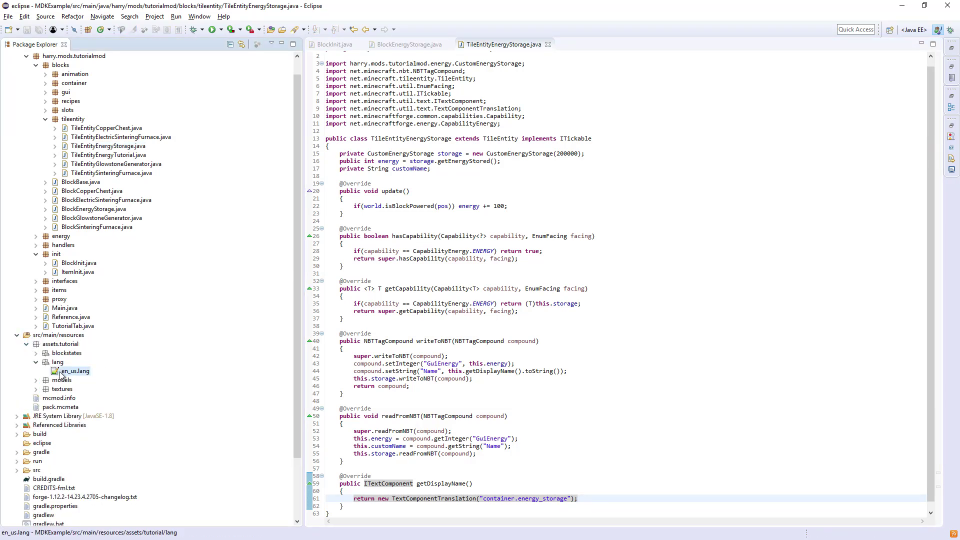
left_click_drag(434, 139, 529, 139)
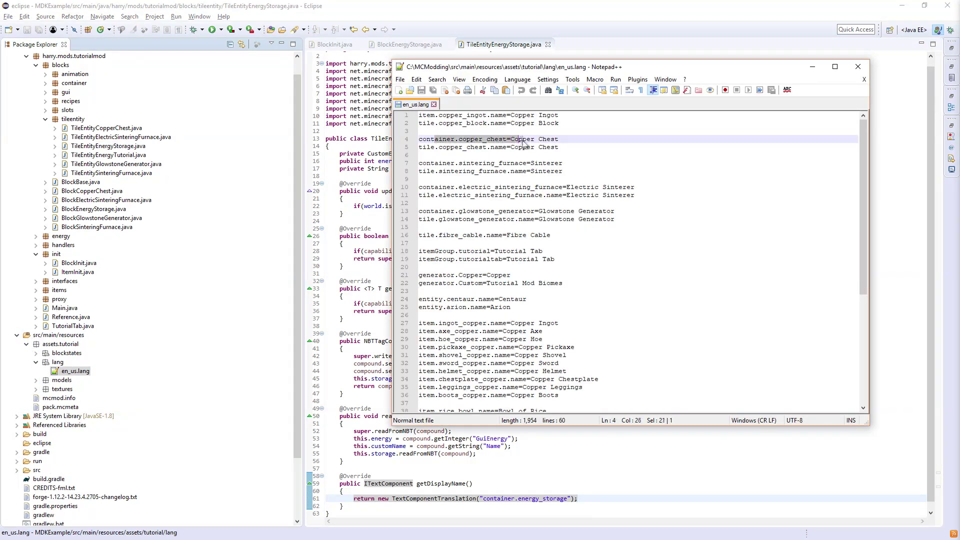
left_click_drag(419, 163, 528, 163)
left_click(447, 188)
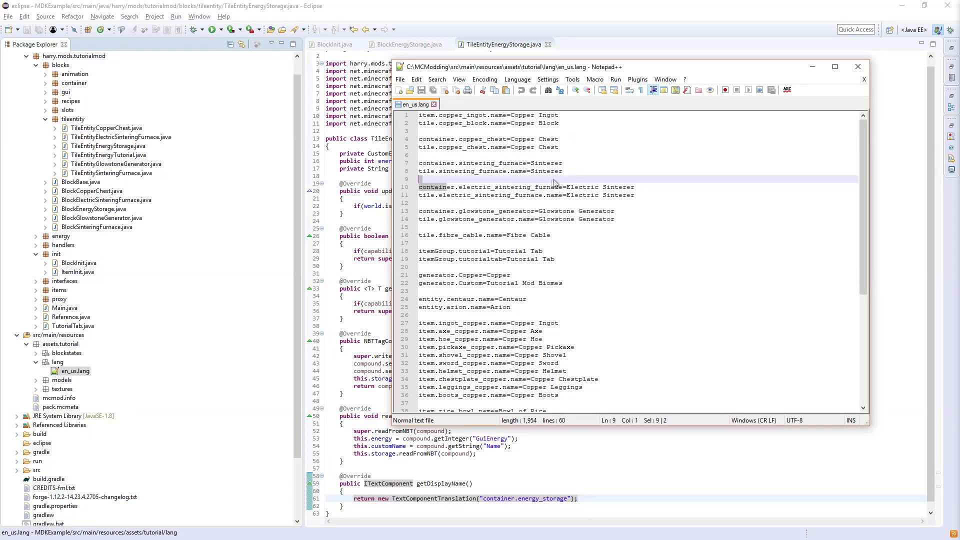
left_click(555, 179)
scroll(555, 180, "down", 5)
scroll(556, 180, "up", 5)
left_click(625, 219)
key("Return")
key("Return")
type("container.energy_storage=Energ")
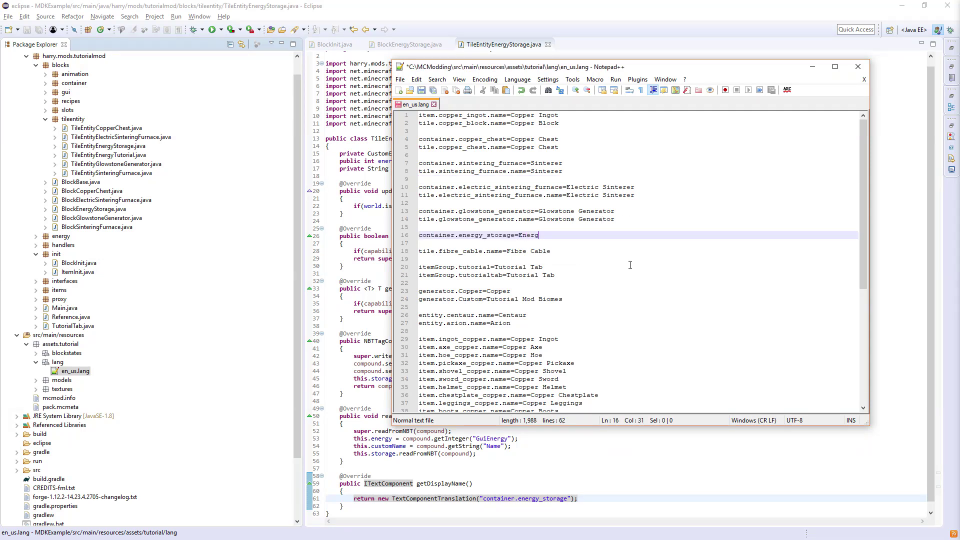
type("y")
left_click(371, 178)
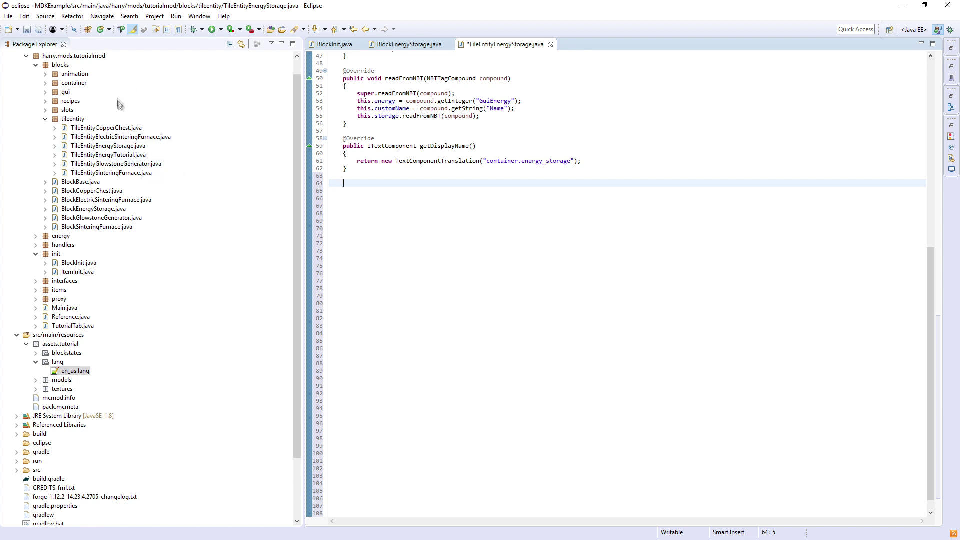
scroll(528, 207, "up", 4)
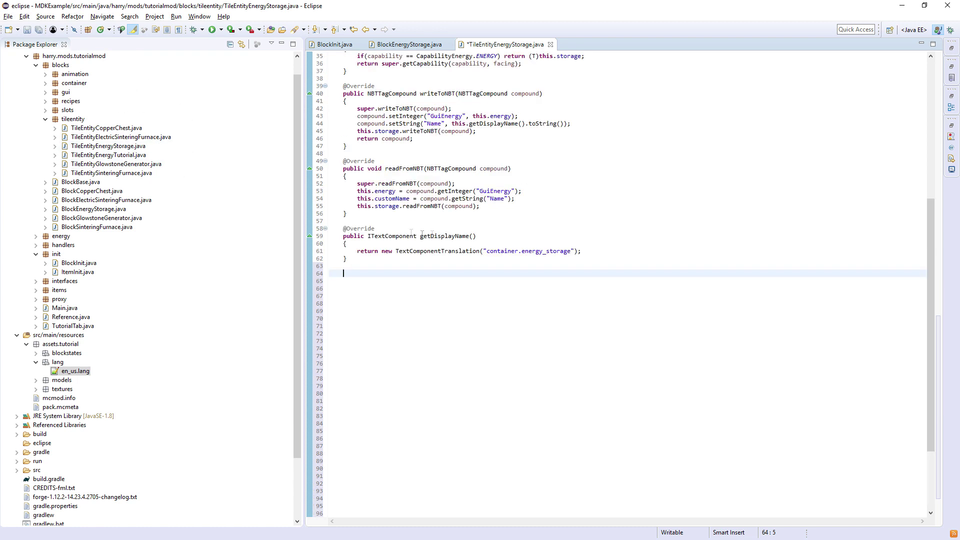
scroll(135, 172, "up", 1)
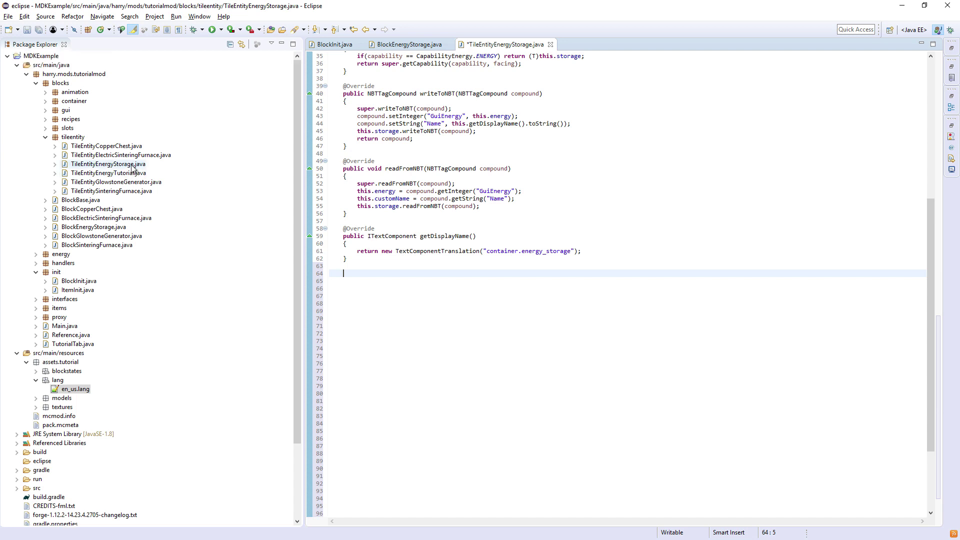
right_click(133, 166)
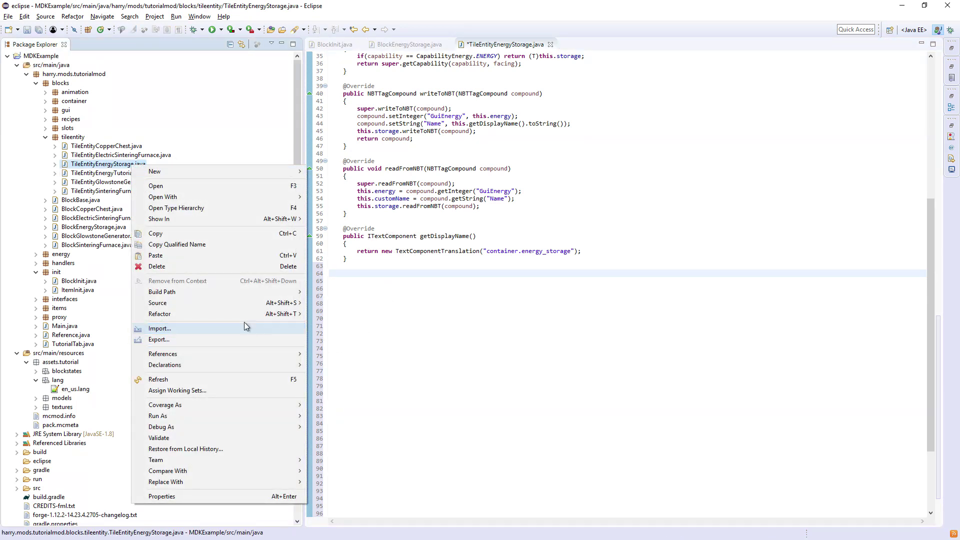
mouse_move(159, 302)
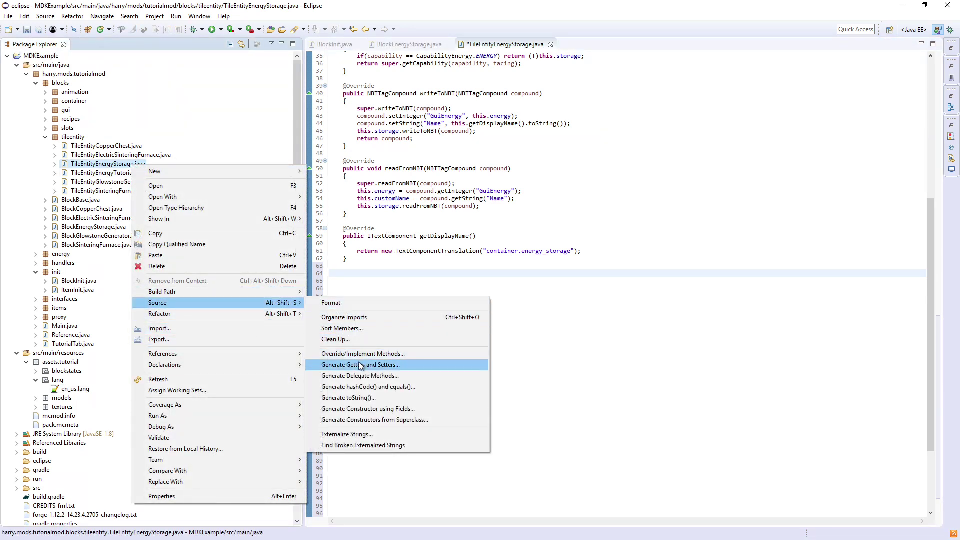
Generate only the getEnergy() getter for the energy field, without a setter
left_click(361, 366)
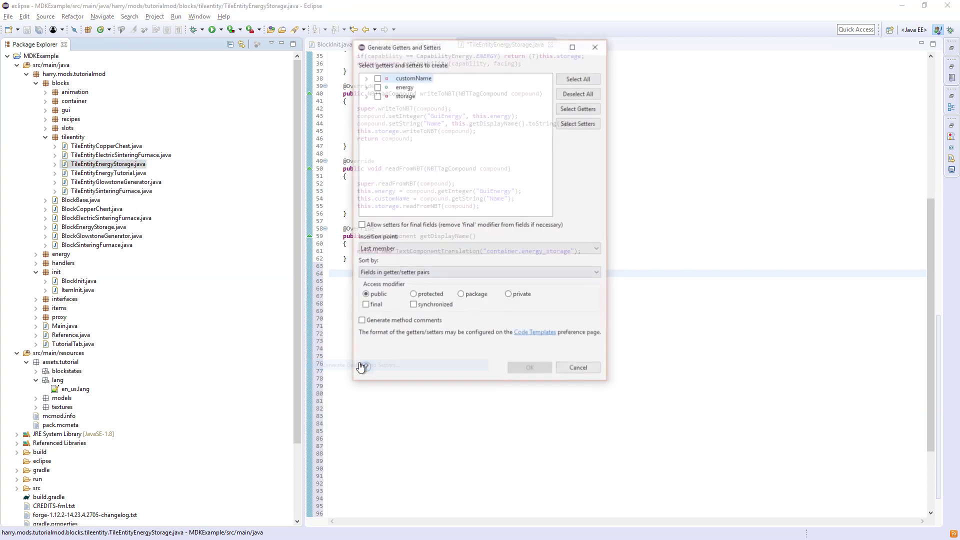
left_click(377, 85)
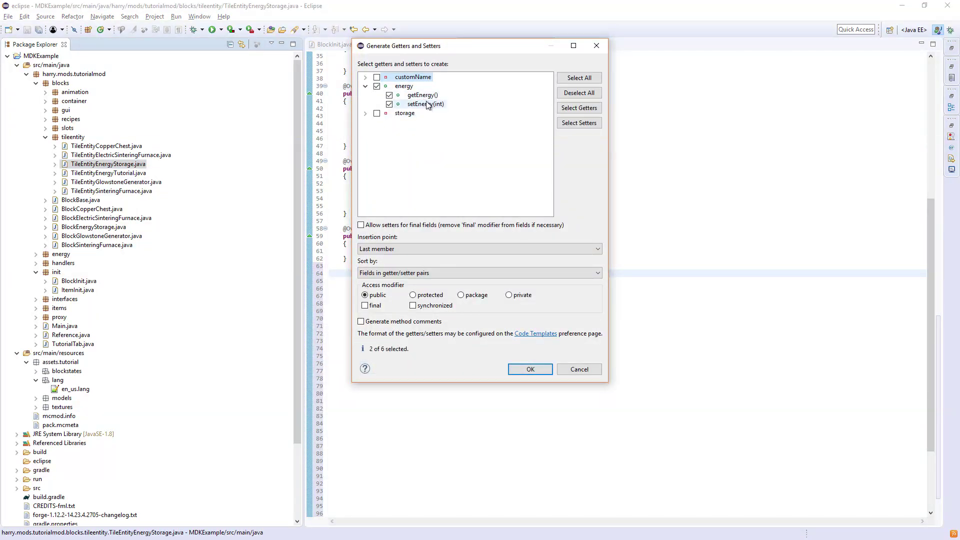
left_click(389, 104)
left_click(529, 369)
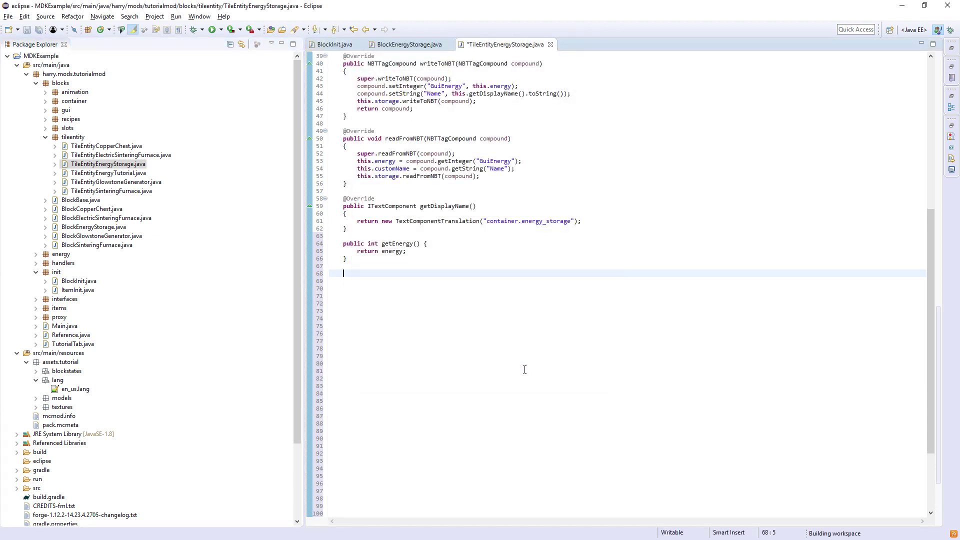
Rename the energy getter to getEnergyStored and paste a duplicate of it below
left_click(418, 243)
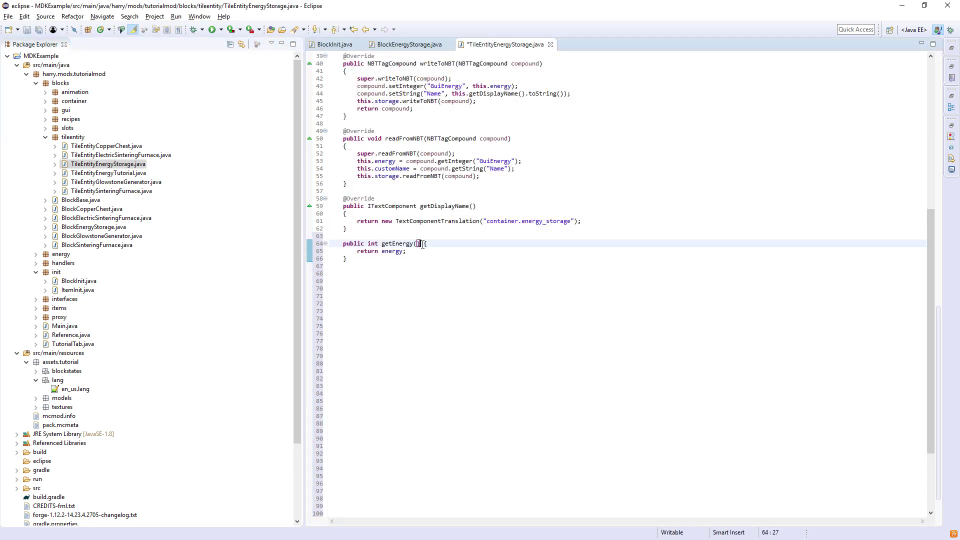
left_click(392, 131)
type("Stored")
left_click(361, 167)
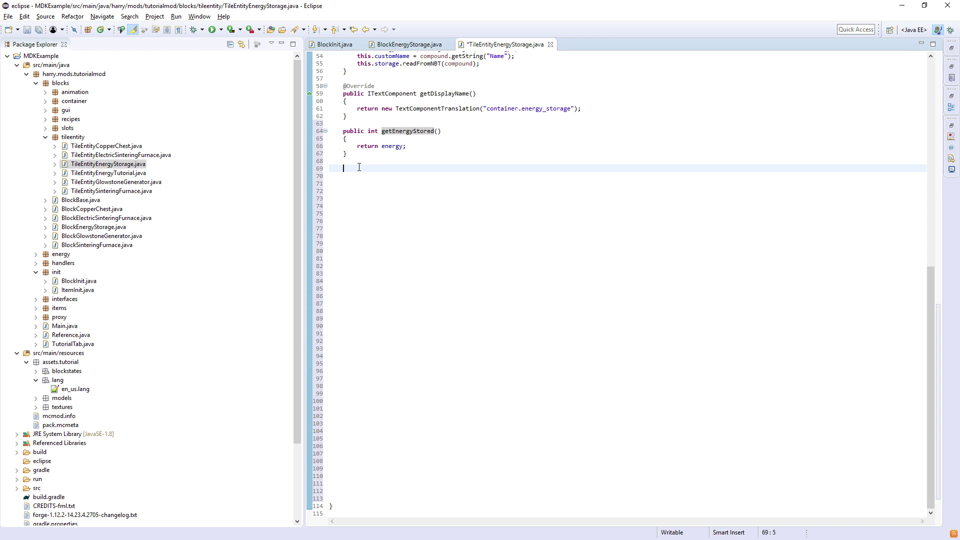
left_click_drag(363, 154, 343, 132)
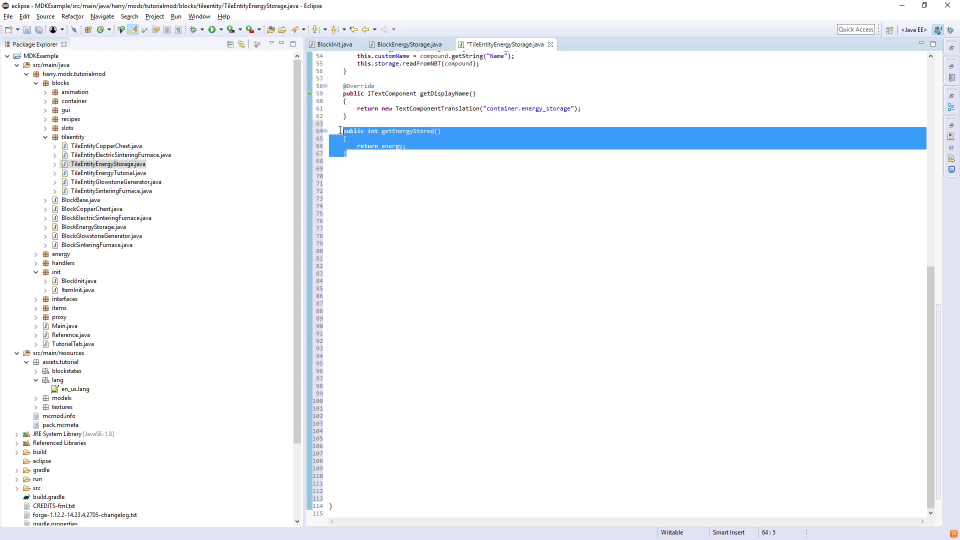
key("ctrl+c")
left_click(346, 164)
key("Return")
key("ctrl+v")
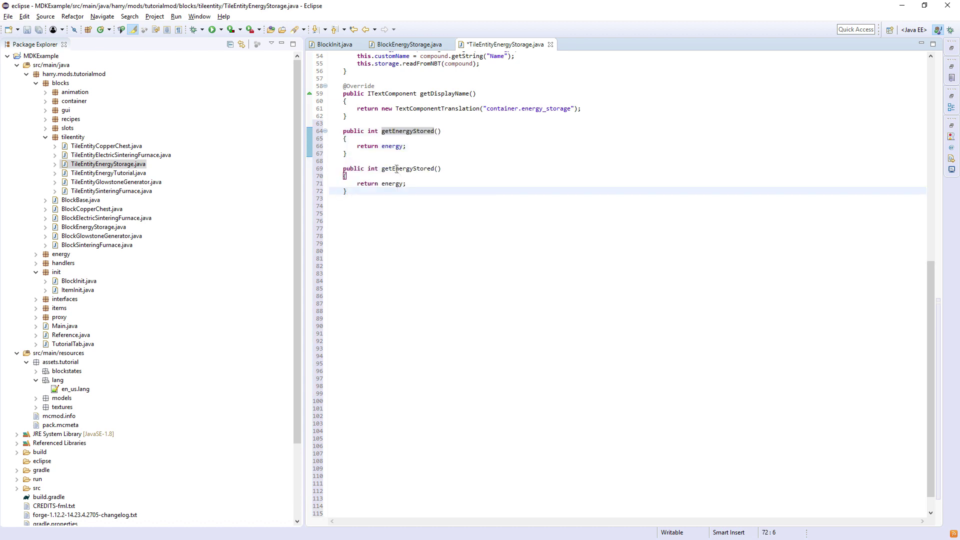
Turn the copy into getMaxEnergyStored returning this.storage.getMaxEnergyStored()
left_click(393, 168)
type("Max")
left_click(407, 184)
key("BackSpace")
key("BackSpace")
key("BackSpace")
type("th")
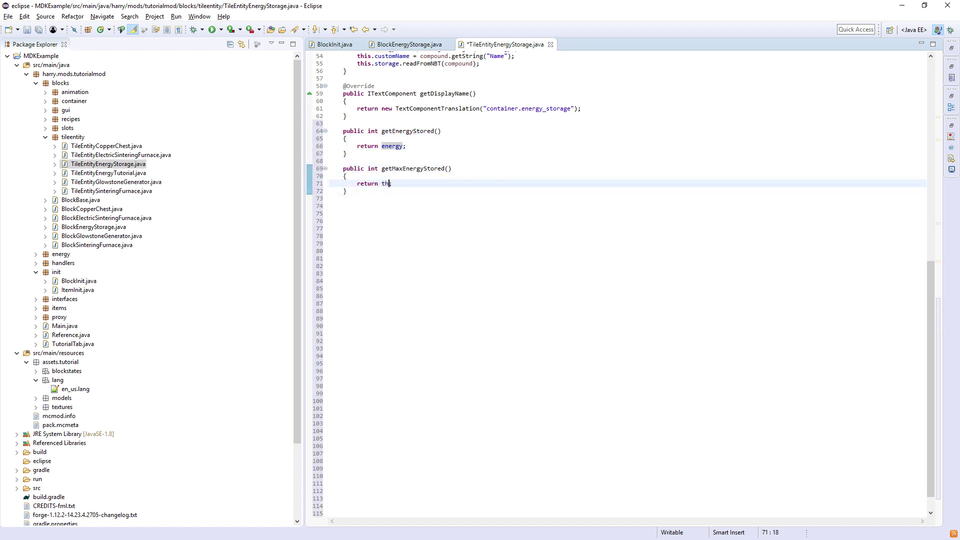
type("is.s")
key("Return")
type(".")
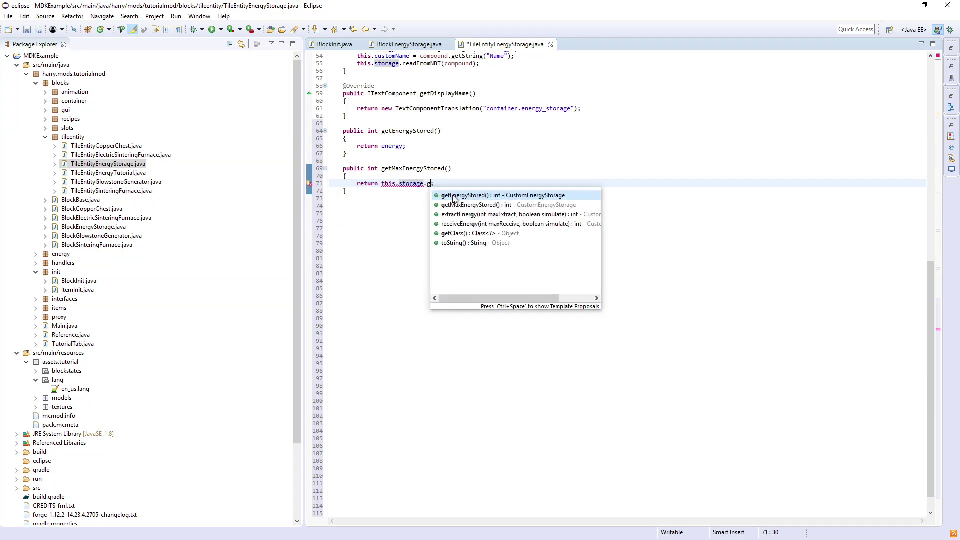
type("get")
key("Down")
key("Return")
type(";")
key("Down")
key("Down")
key("Down")
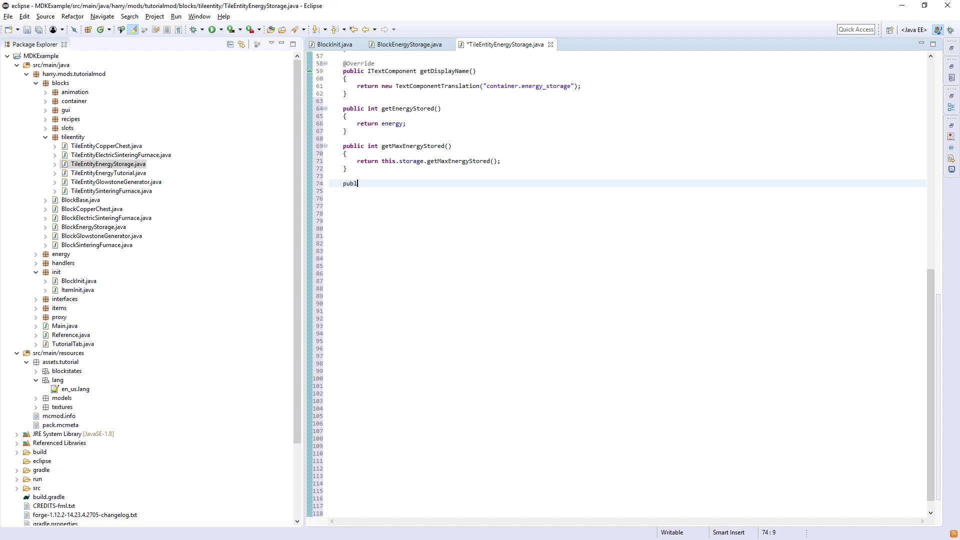
type("ic int getF")
type("ield(int id)")
Write getField(int id) with a switch returning this.energy for case 0, and save
key("Return")
type("{ \tswit")
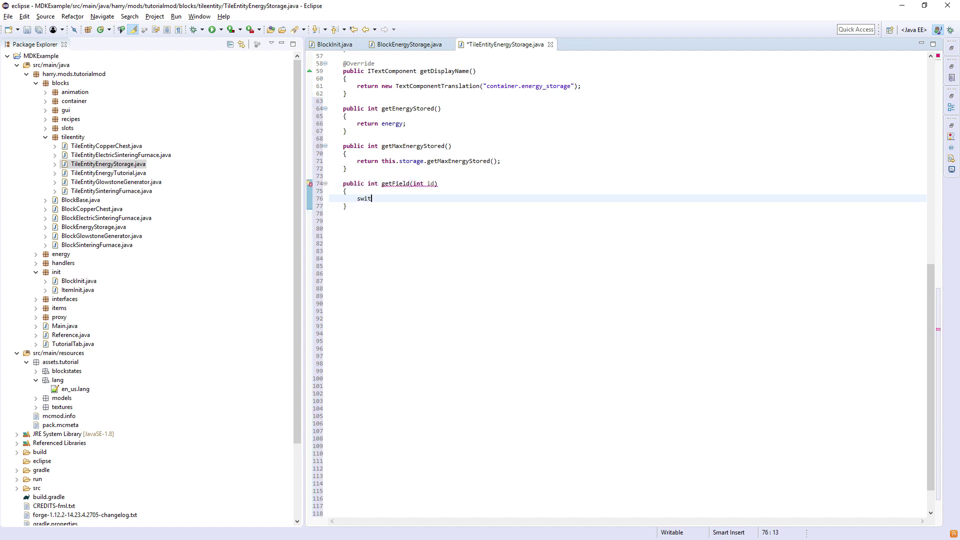
type("ch(id)")
key("Return")
type("{")
key("Return")
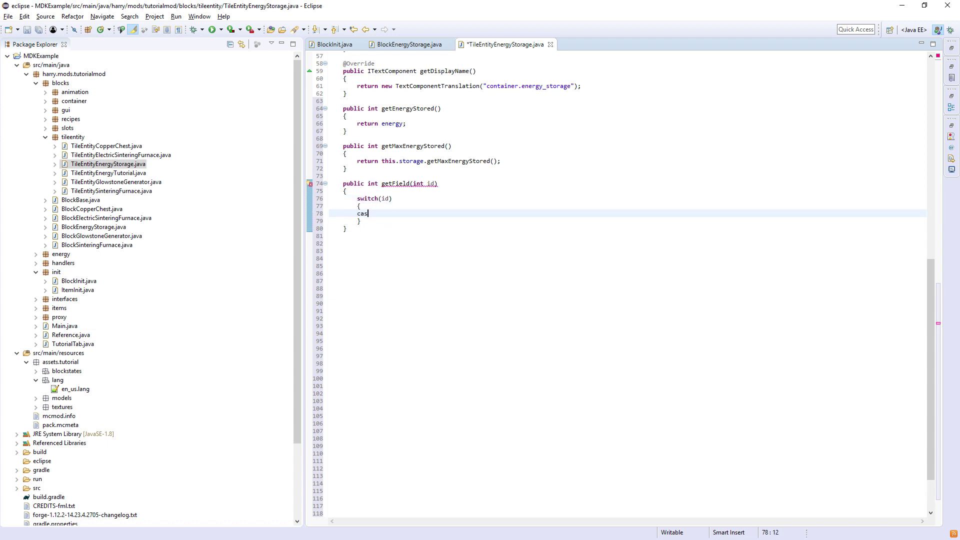
type("e 0:")
key("Return")
type("return this.energy;")
key("Return")
type("defa")
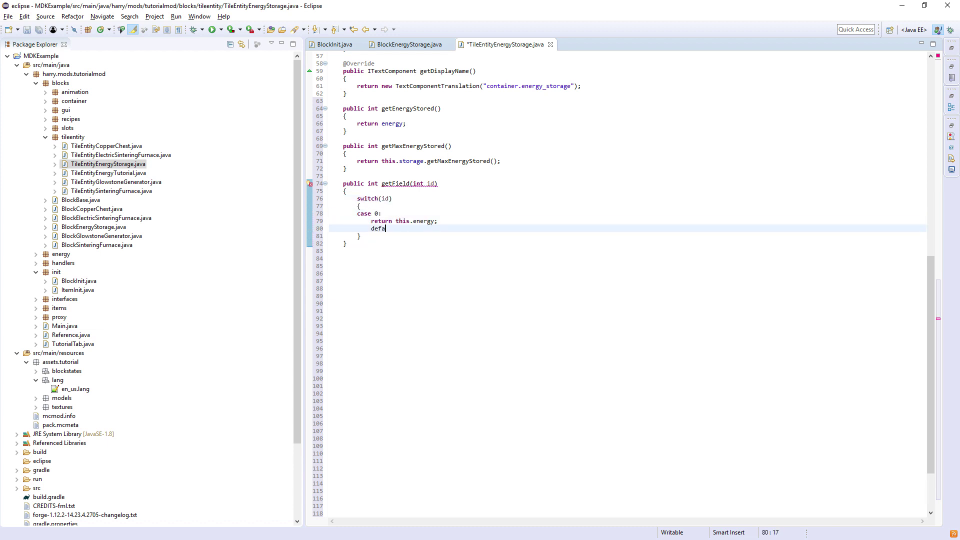
type("ult:")
key("Return")
type("return 0;")
key("ctrl+s")
Copy it into void setField(int id, int value) assigning this.energy, drop the default branch, save
mouse_move(347, 251)
left_mouse_down()
mouse_move(330, 193)
mouse_move(342, 184)
left_mouse_up()
key("ctrl+c")
left_click(347, 252)
key("Return")
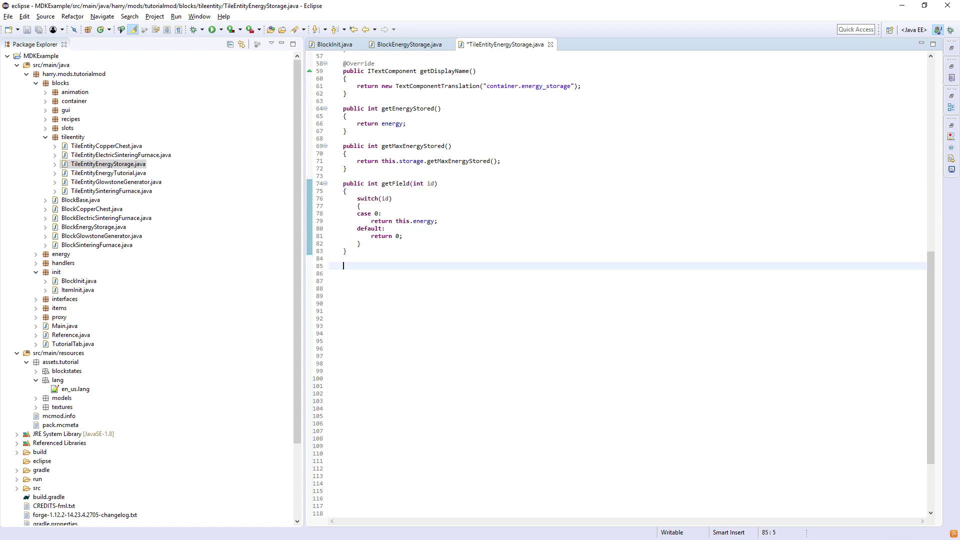
key("ctrl+v")
left_click(384, 266)
type("svoid")
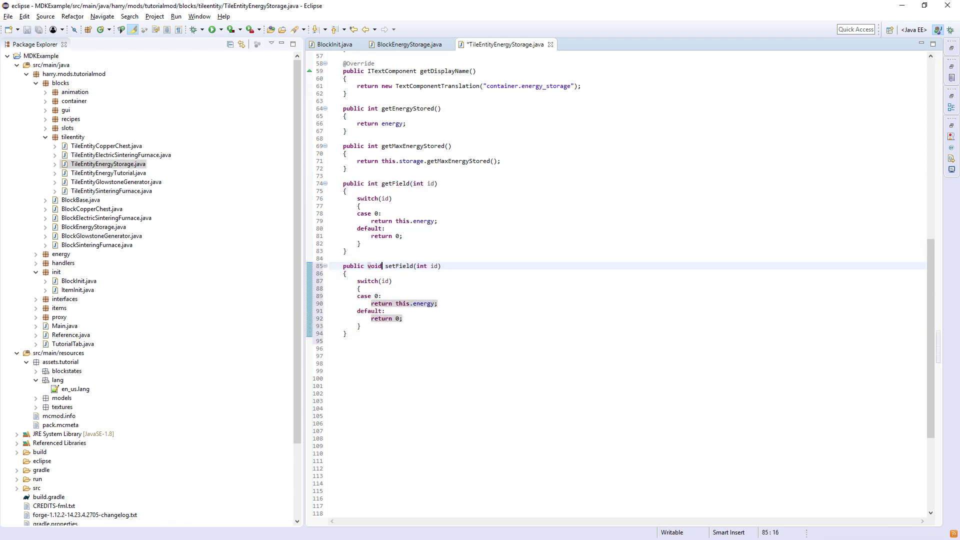
key("End")
key("Left")
type(", ")
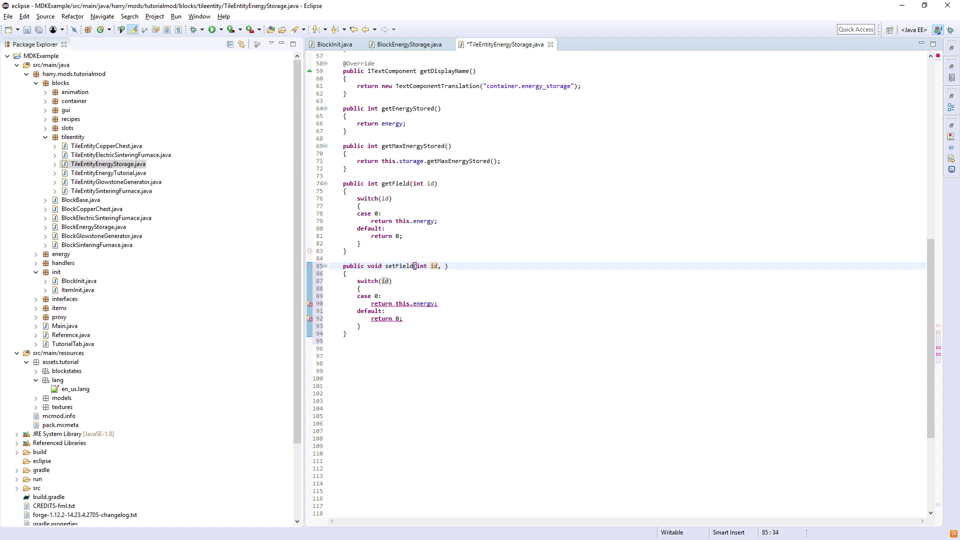
type("int value")
left_click(396, 304)
key("BackSpace")
key("BackSpace")
key("BackSpace")
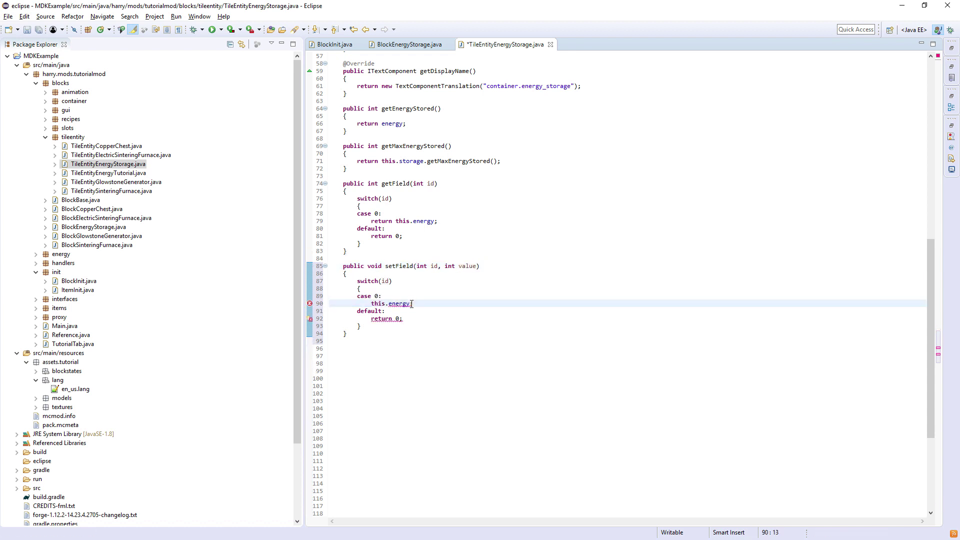
type("= val")
type("ue;")
left_click_drag(403, 319, 330, 304)
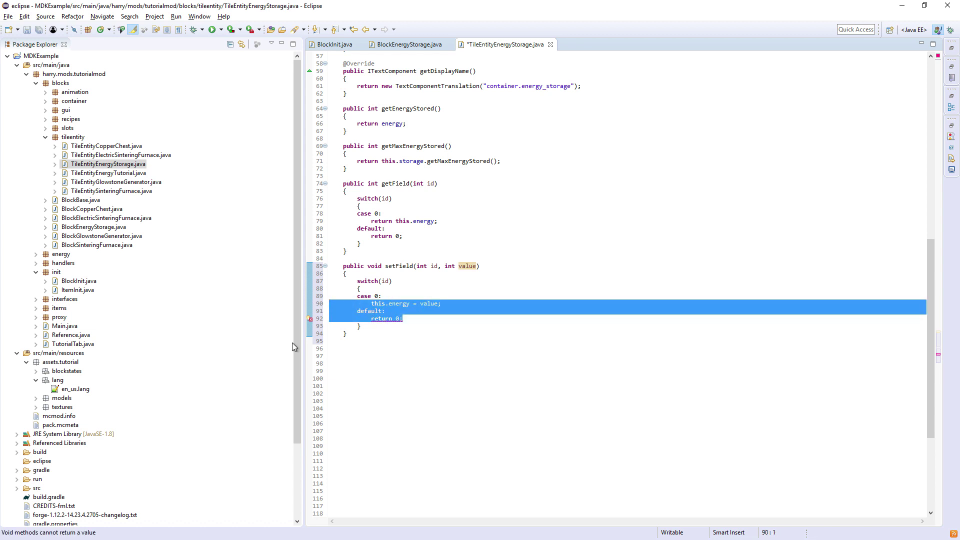
key("BackSpace")
scroll(600, 300, "down", 7)
left_click(351, 183)
key("ctrl+s")
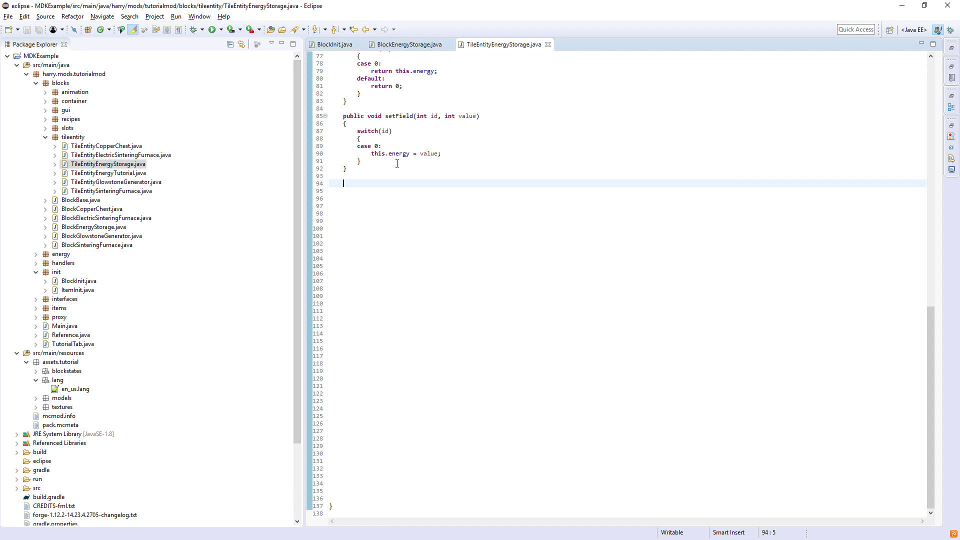
type("public bo")
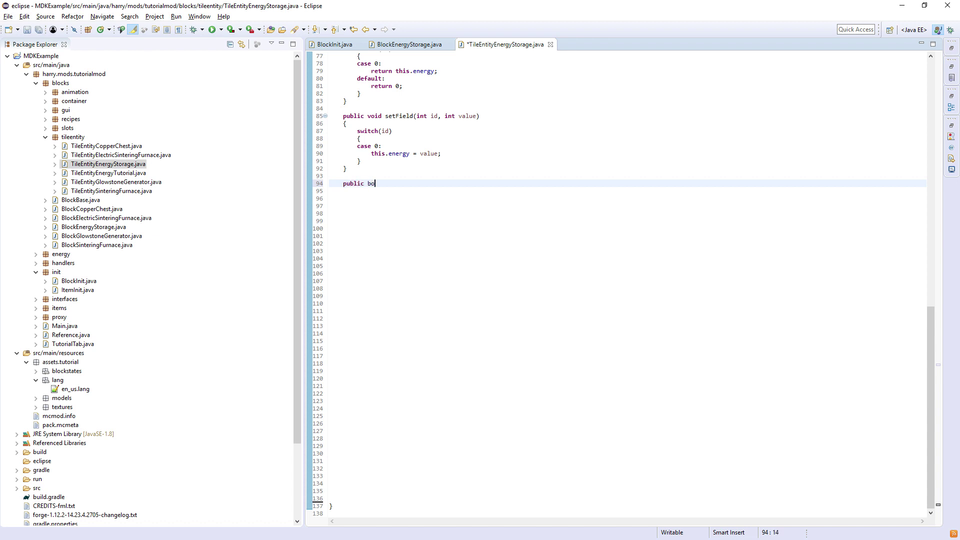
type("lean is")
type("eByPlayer(EntityPl")
Start isUsableByPlayer(EntityPlayer) with a getTileEntity(pos) check
key("ctrl+space")
type("player)")
key("Return")
type("{")
key("Return")
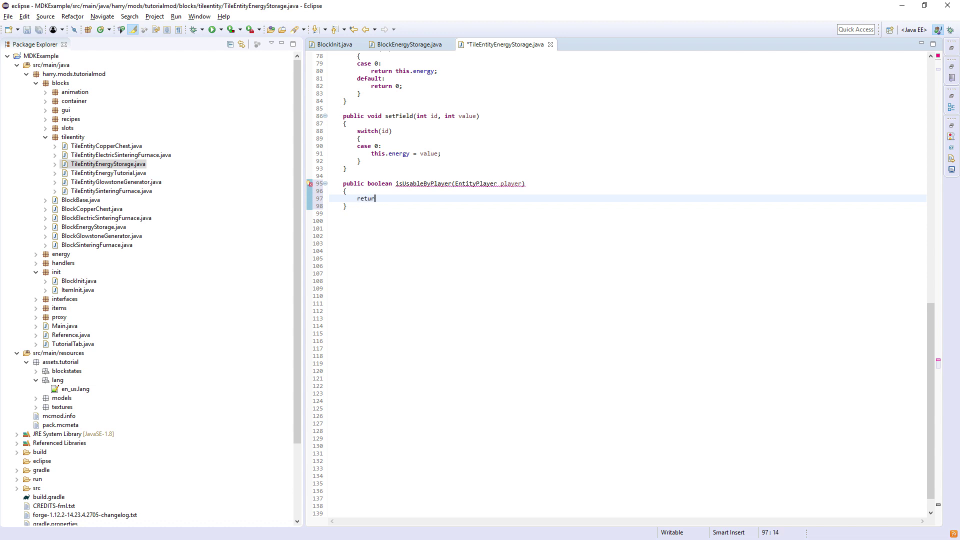
type("n this.world.g")
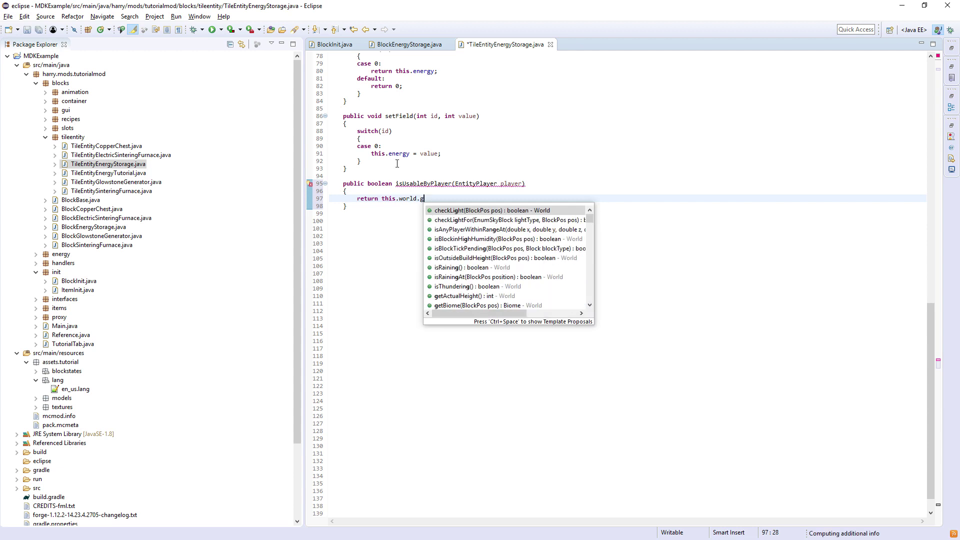
type("ett")
key("Down")
key("Return")
key("Return")
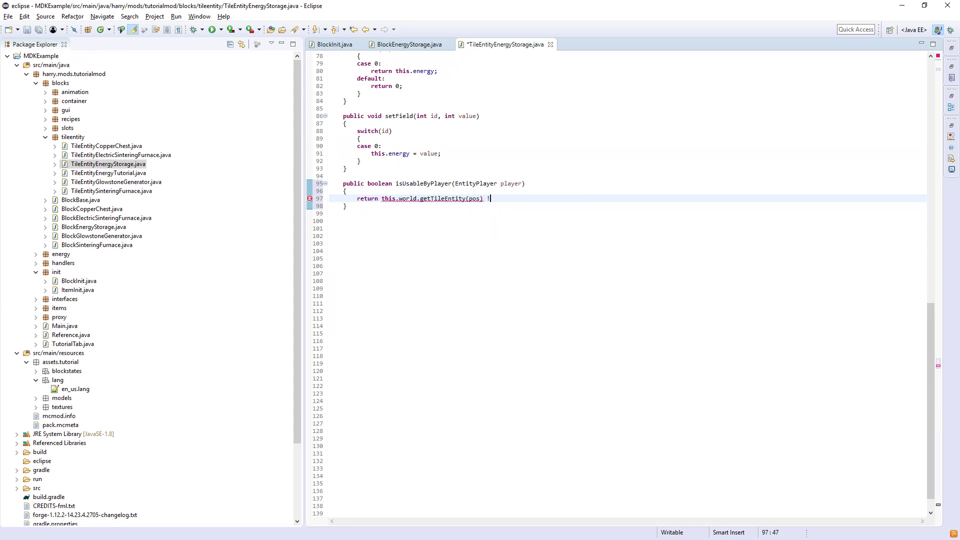
type(" = this ? false : playe")
type("r.")
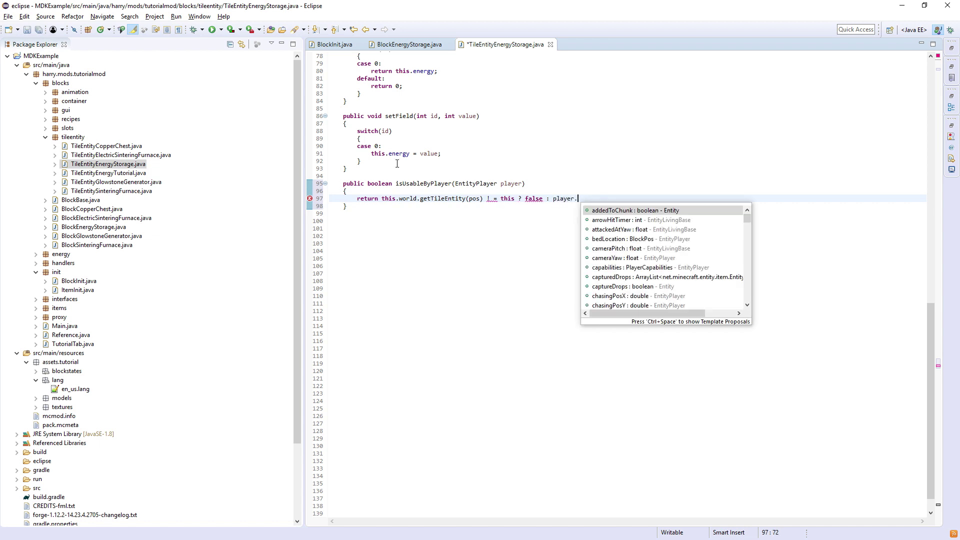
type("getd")
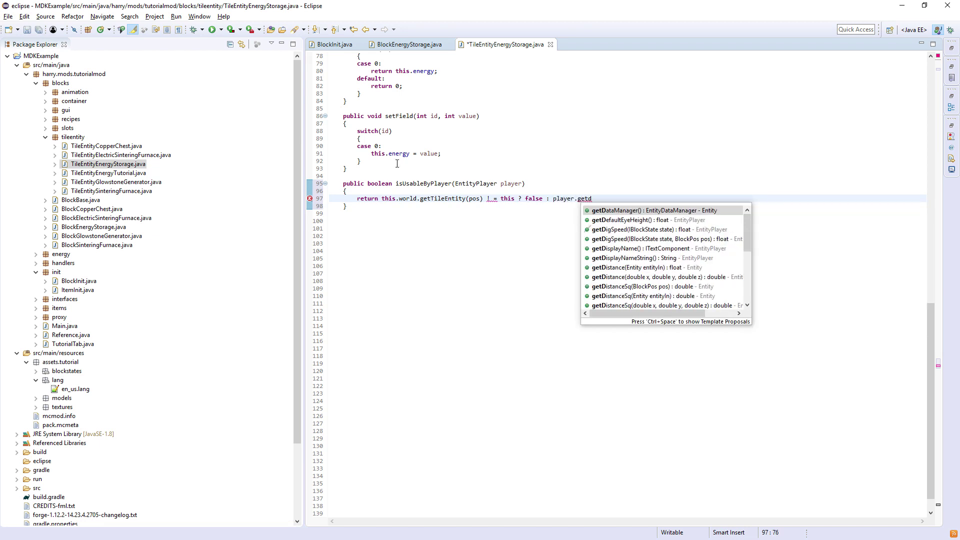
Require getDistanceSq to getX/getY/getZ + 0.5D to be <= 64.0D, and save
double_click(637, 305)
type("(")
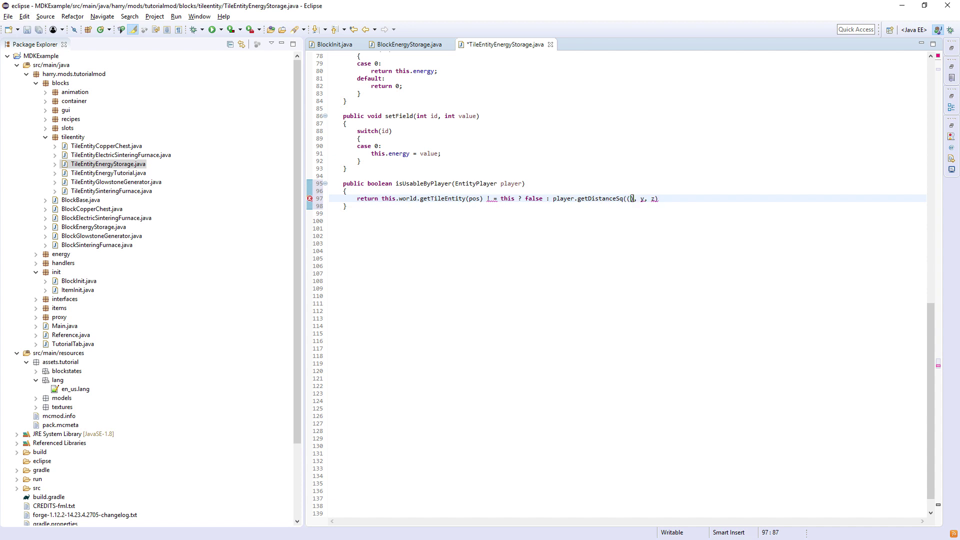
type("double)")
type("this.pos.ge")
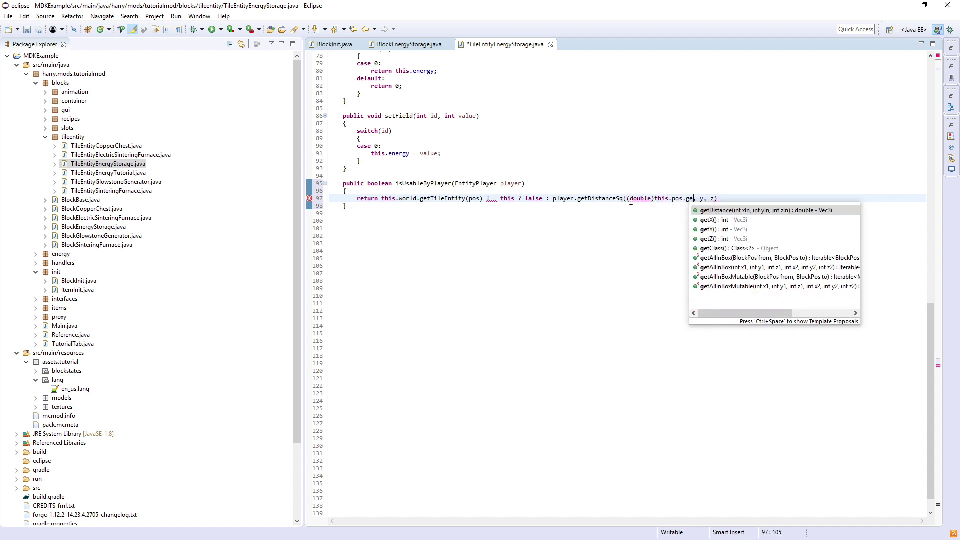
type("t")
key("Return")
type("+ ")
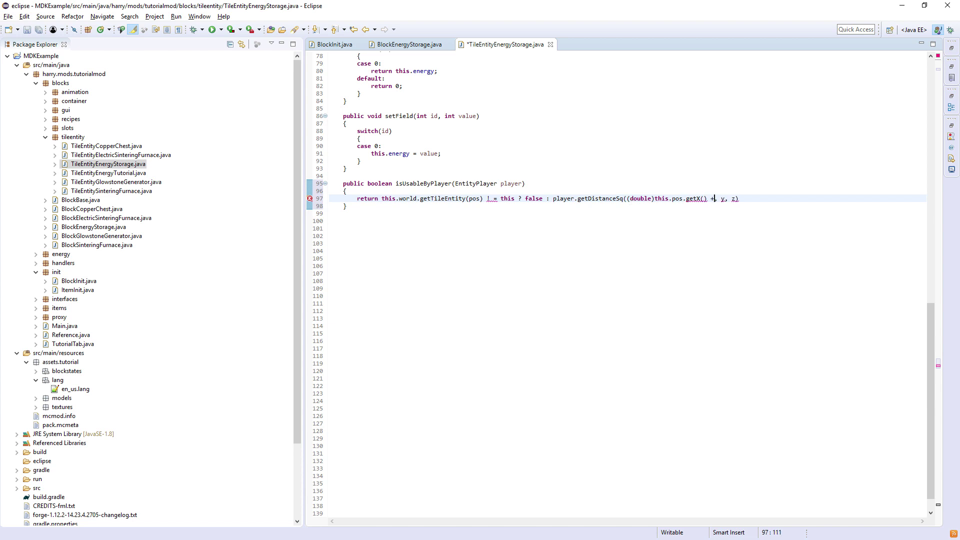
type("0.5D")
left_click_drag(628, 198, 726, 199)
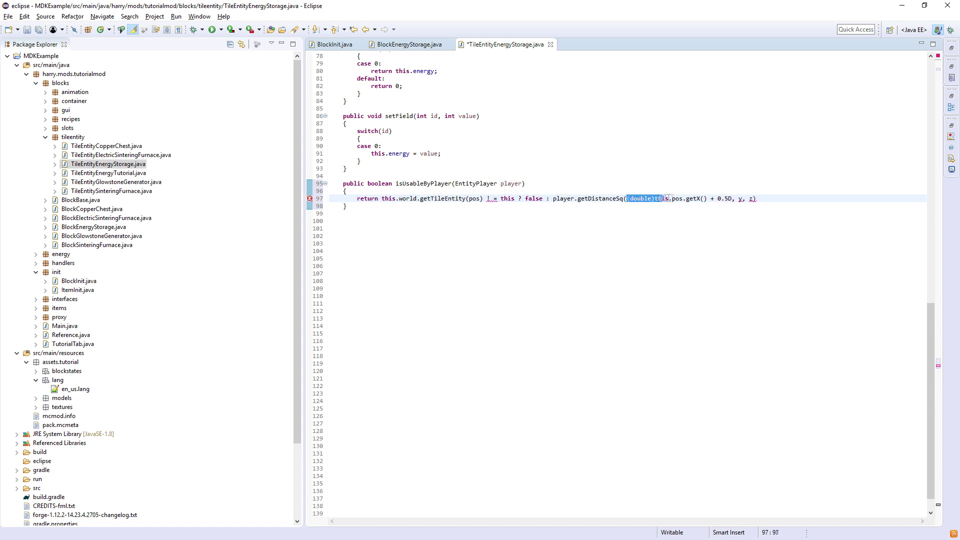
key("ctrl+c")
double_click(741, 199)
key("ctrl+v")
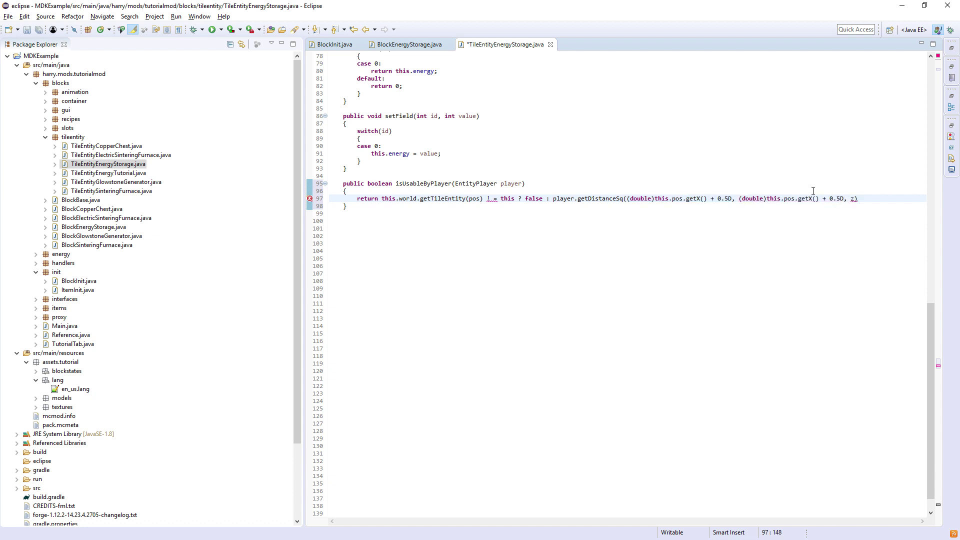
key("BackSpace")
type("Y")
double_click(853, 199)
type("(double)this.pos.getZ(")
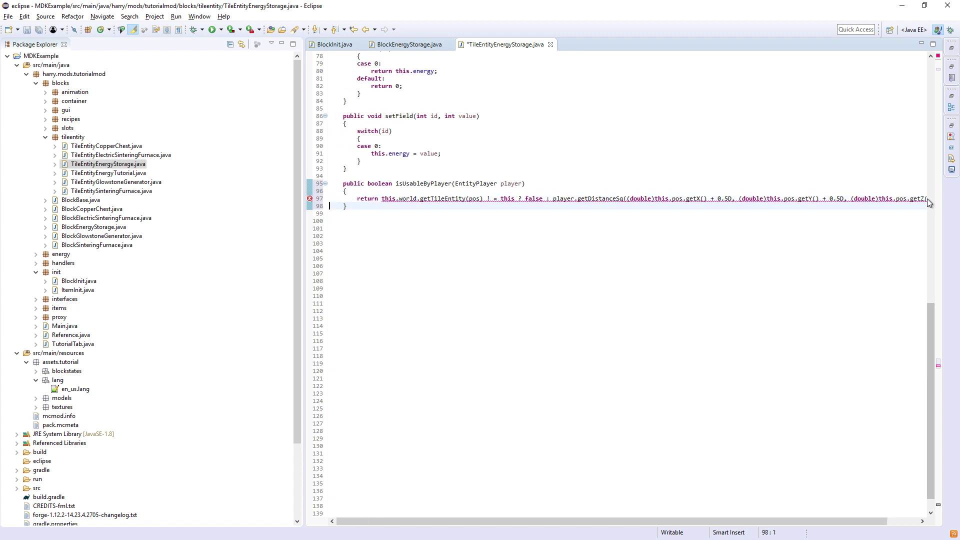
type(") + 0.5D) <= 64.0D;")
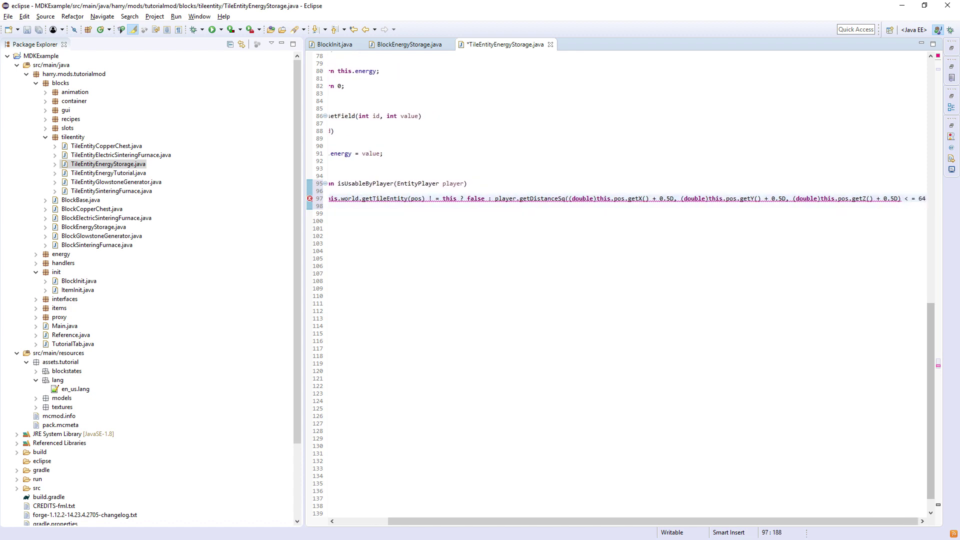
key("Return")
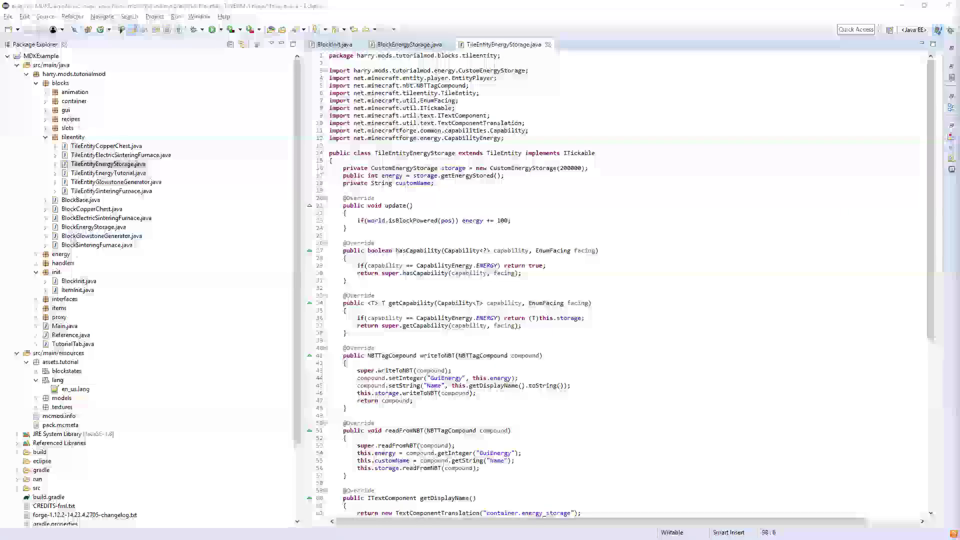
Open GuiHandler.java and uncomment the GUI_ENERGY_STORAGE line in getClientGuiElement
left_click(36, 263)
double_click(83, 271)
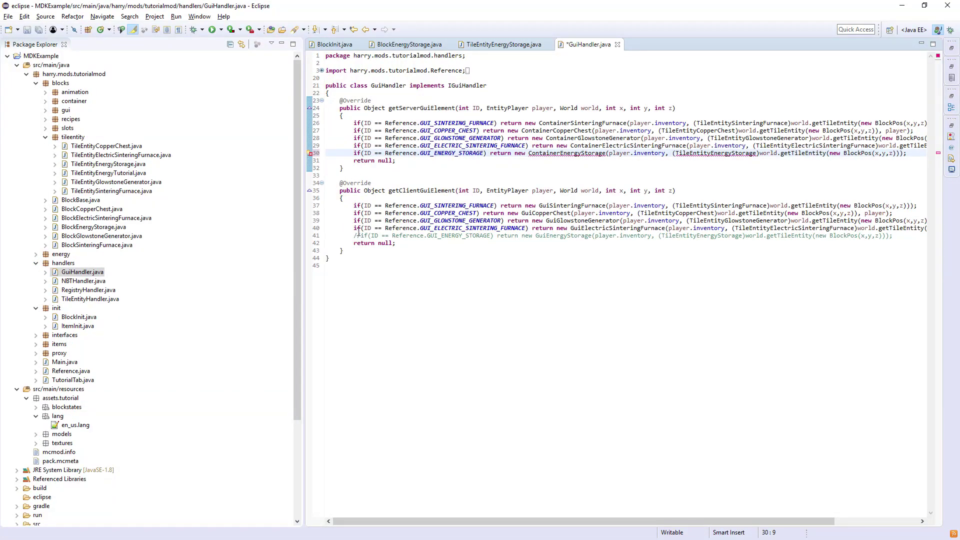
left_click(360, 236)
key("BackSpace")
key("BackSpace")
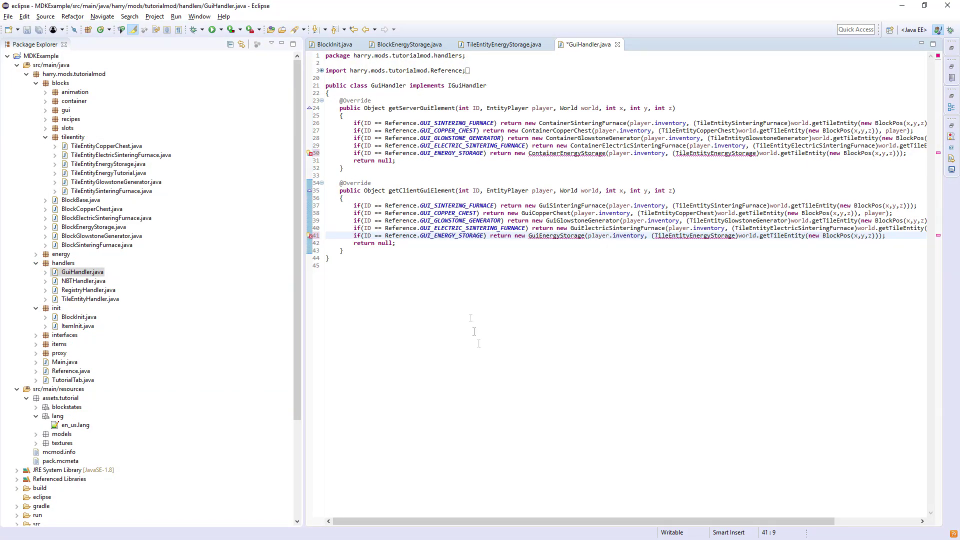
Inspect the unresolved ContainerEnergyStorage and GuiEnergyStorage errors and bring up their quick fixes
left_click(565, 154)
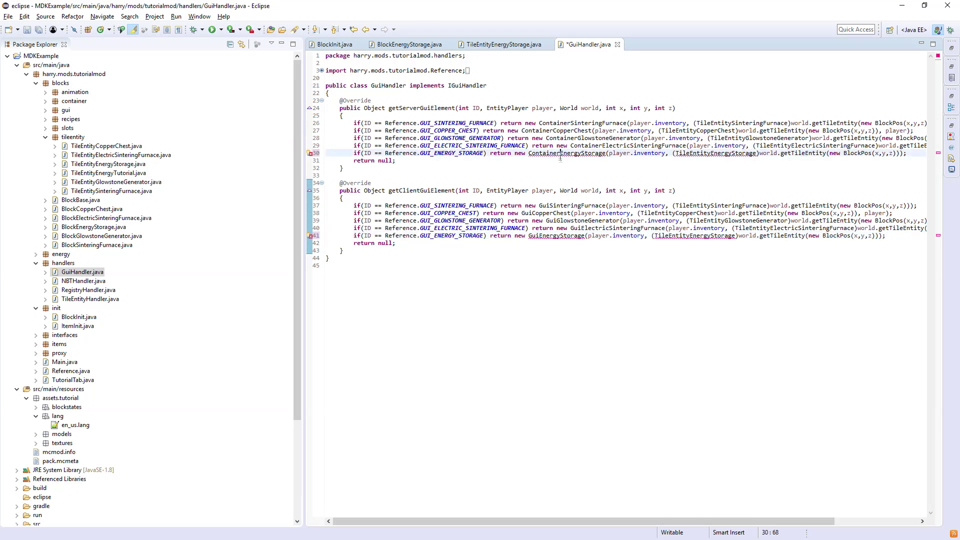
left_click(557, 236)
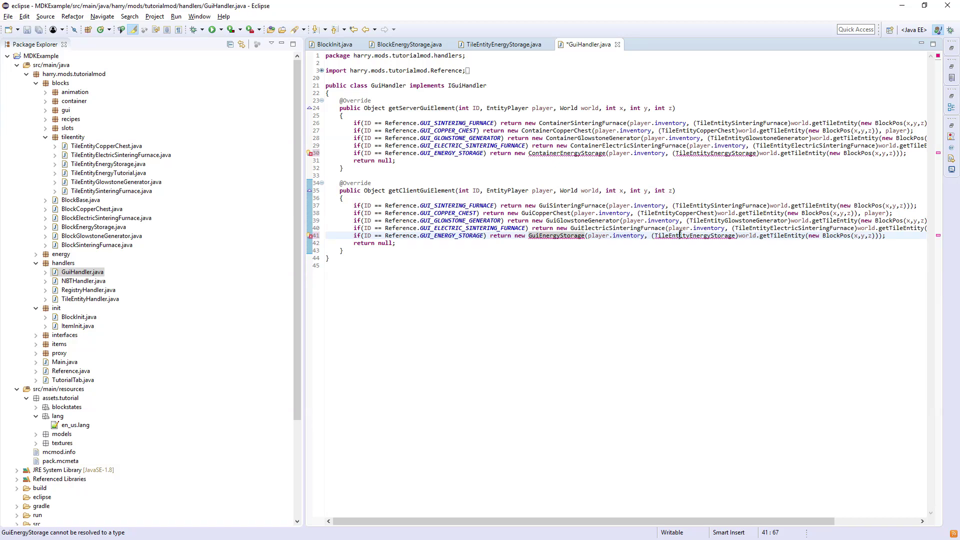
left_click_drag(418, 236, 486, 235)
left_click(485, 235)
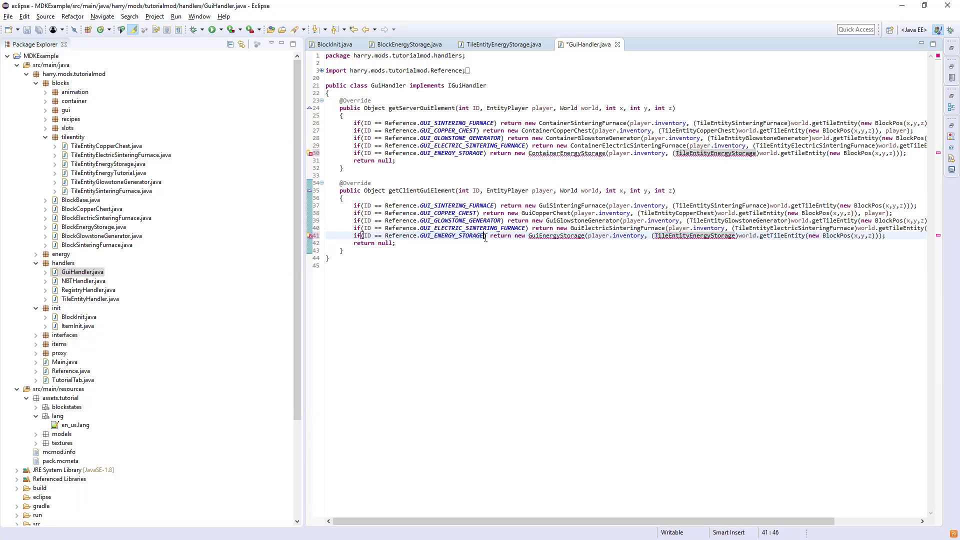
left_click(444, 236)
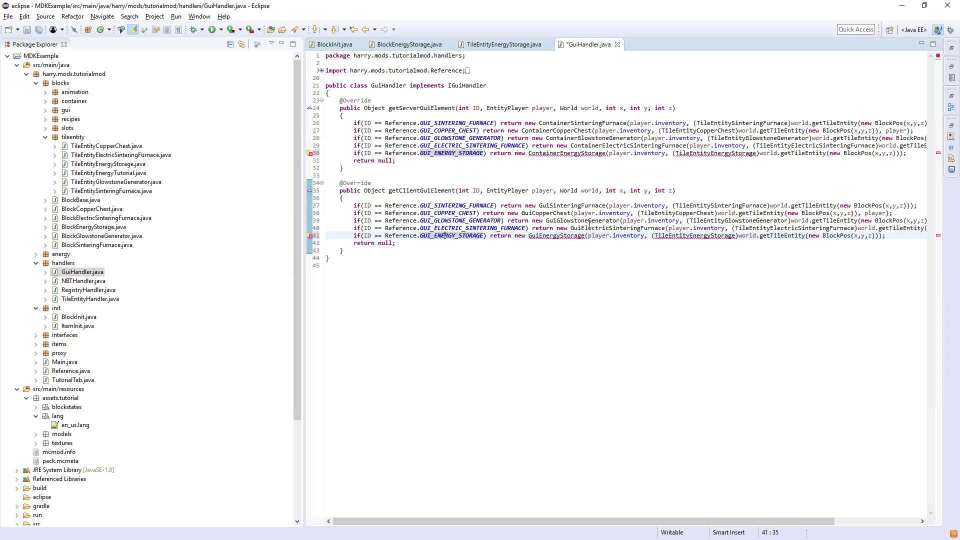
left_click(555, 167)
mouse_move(566, 154)
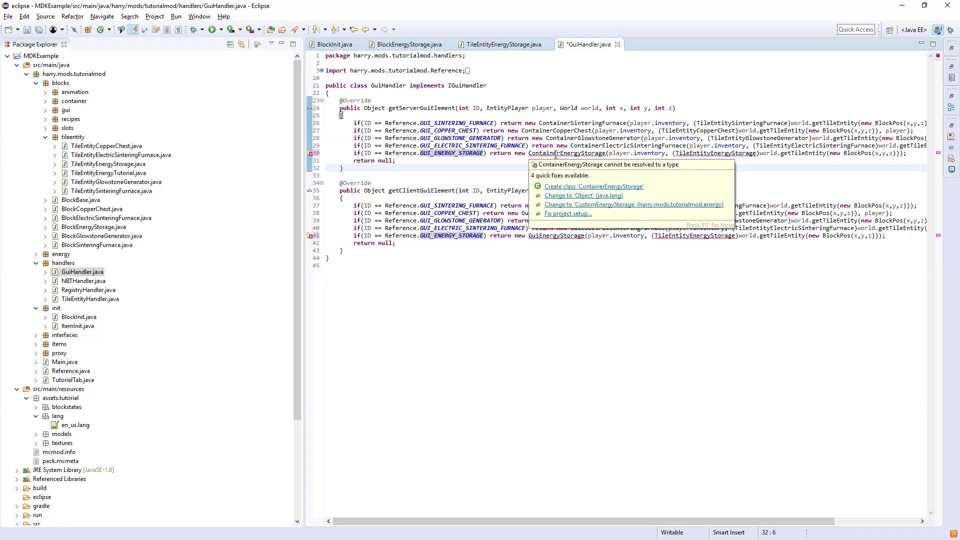
Quick-fix create ContainerEnergyStorage in blocks.container and GuiEnergyStorage in blocks.gui
left_click(581, 187)
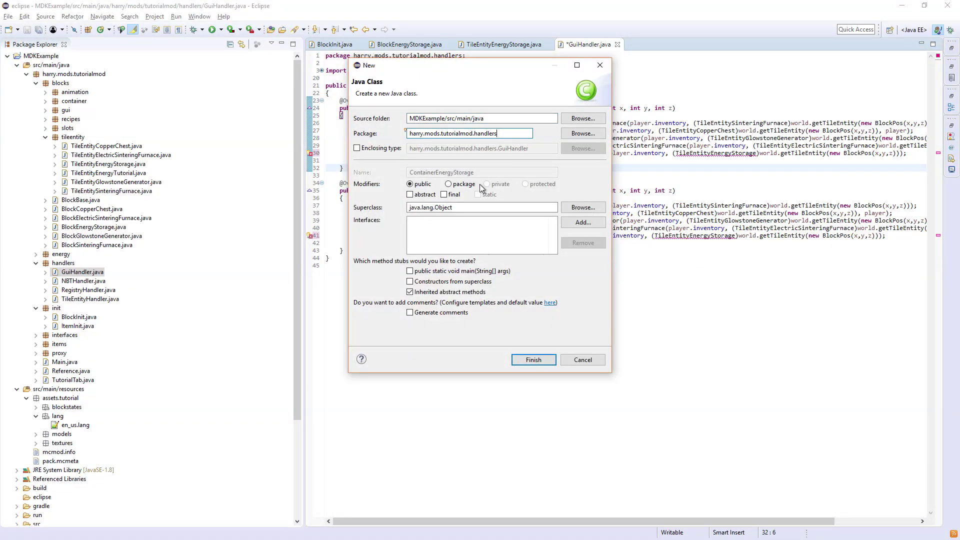
key("Return")
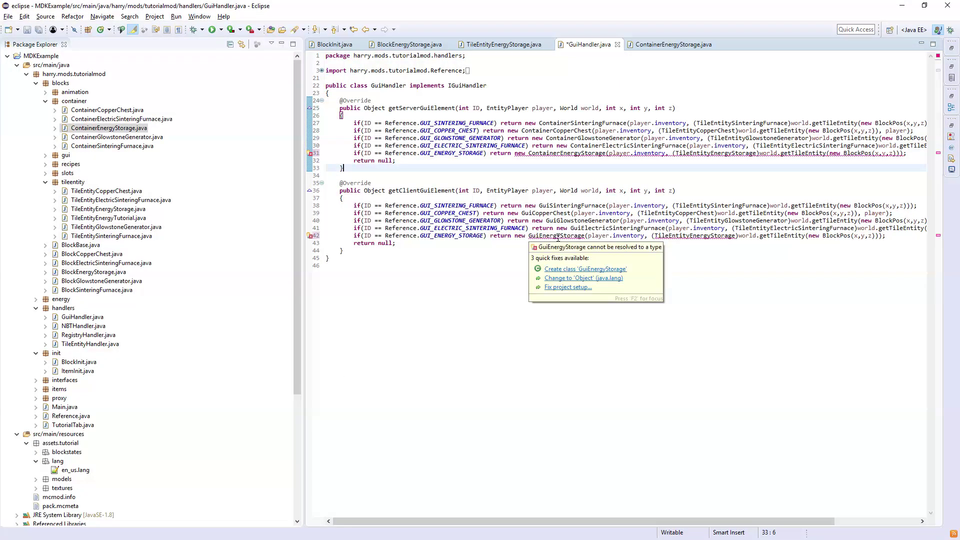
left_click(572, 271)
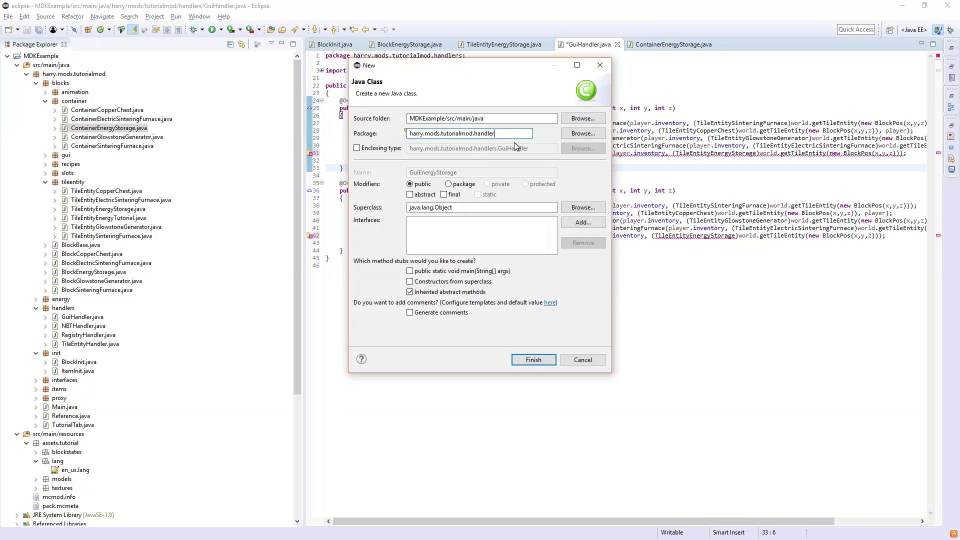
key("BackSpace")
key("BackSpace")
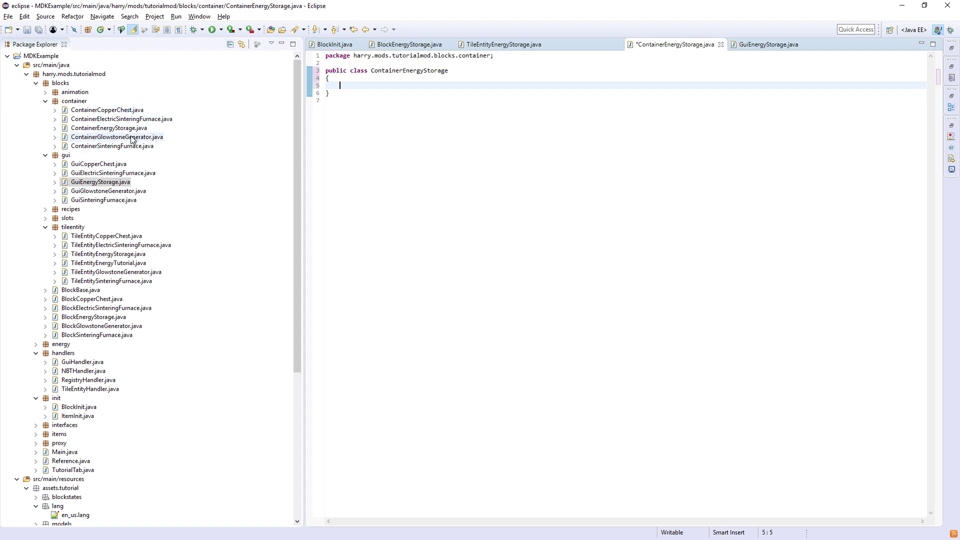
Copy ContainerGlowstoneGenerator's code into ContainerEnergyStorage
double_click(132, 138)
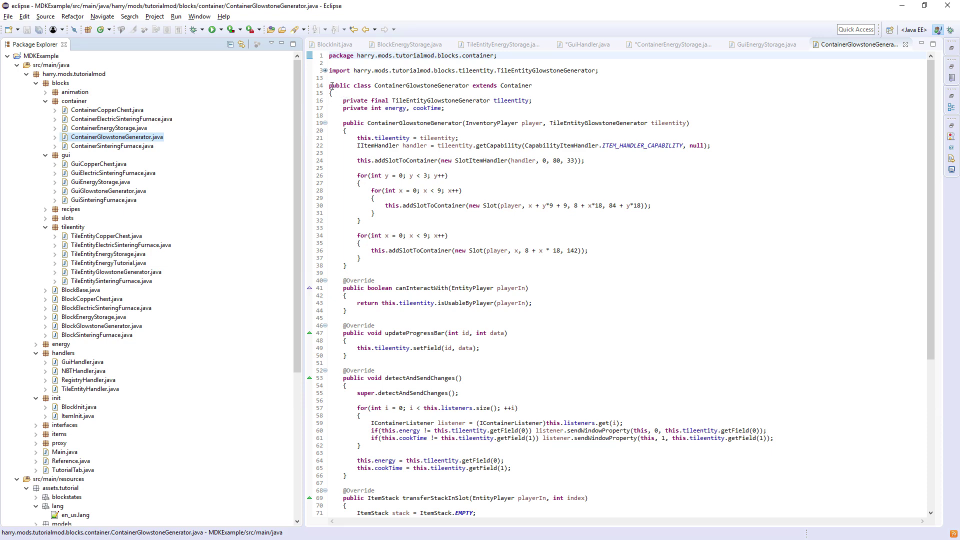
key("ctrl+F6")
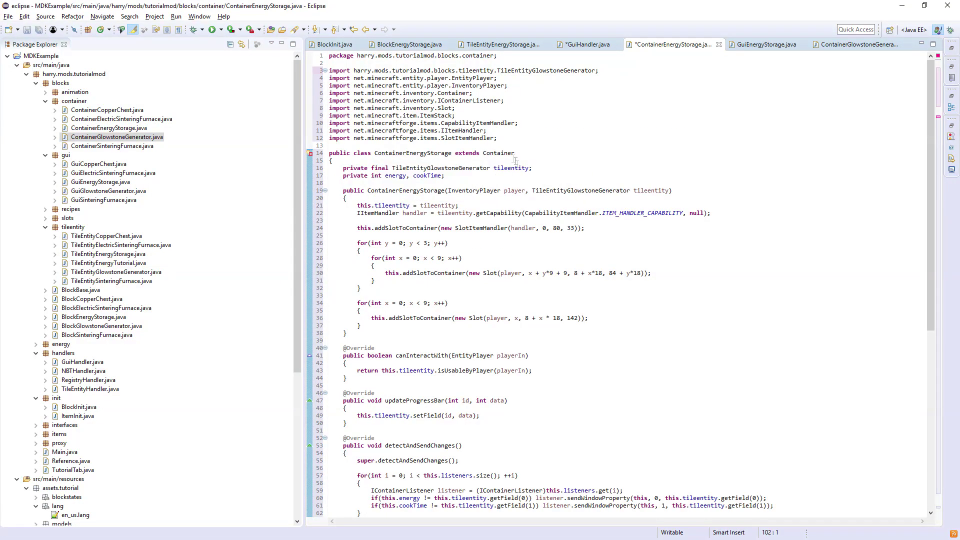
left_click(426, 169)
left_click_drag(427, 168, 490, 169)
type("EnergyStorage")
Retype the generator references to TileEntityEnergyStorage, delete cookTime, and organize imports
double_click(435, 168)
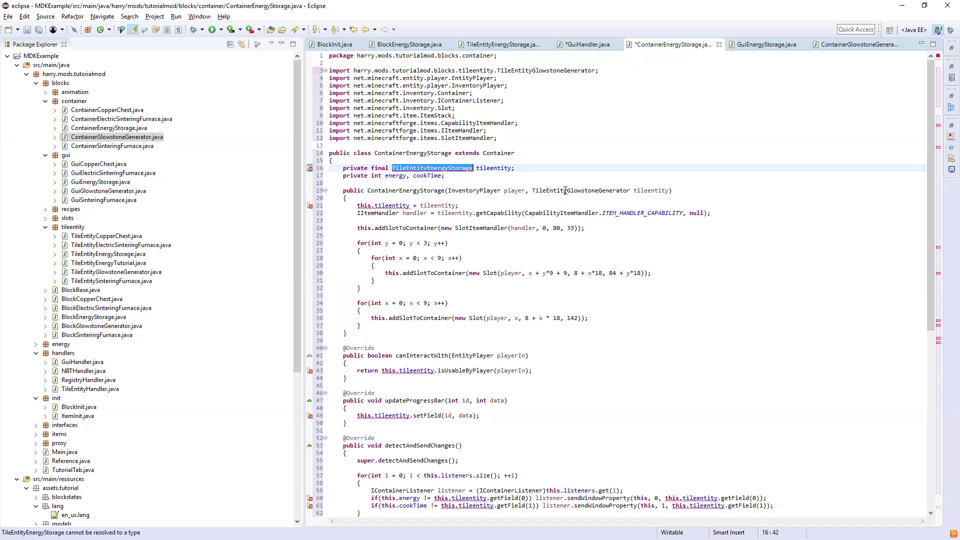
double_click(567, 191)
key("ctrl+v")
left_click_drag(445, 176, 404, 178)
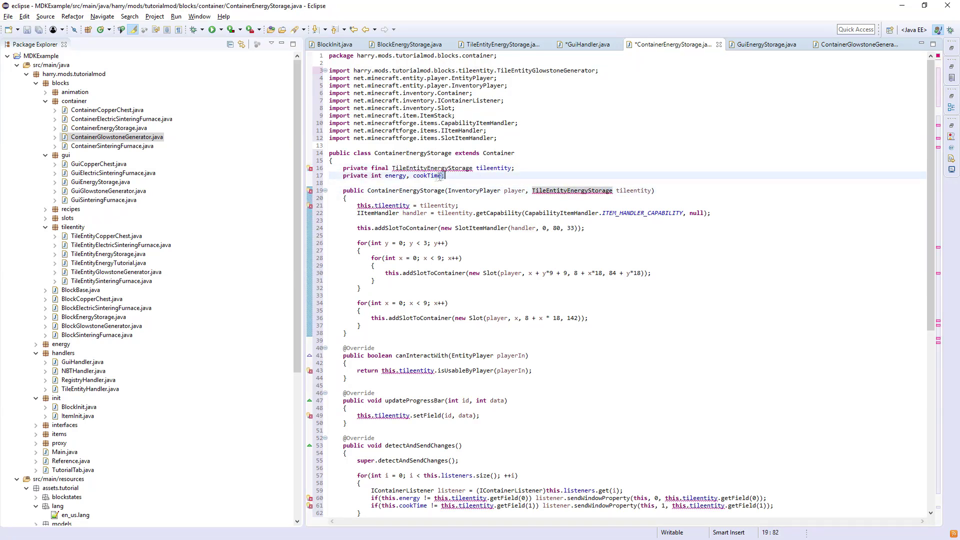
key("BackSpace")
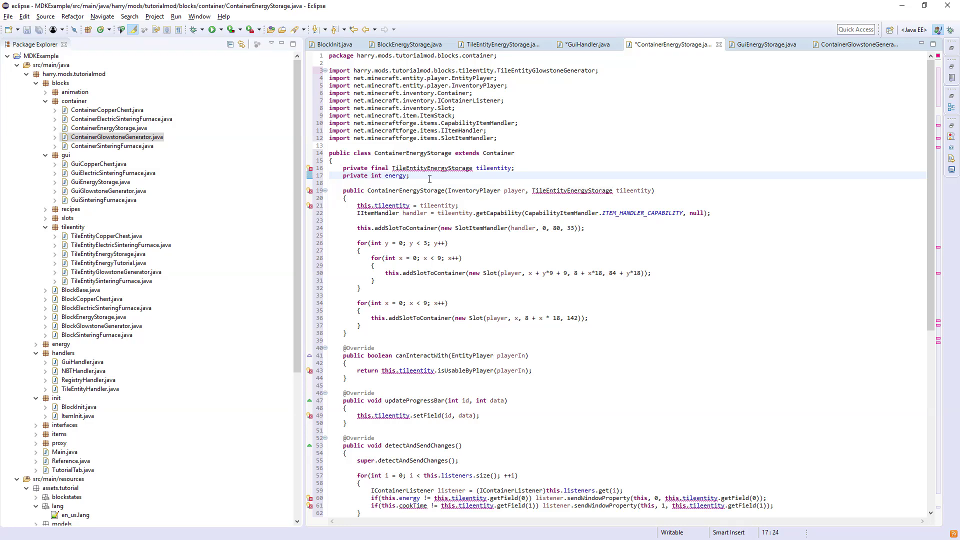
key("ctrl+shift+o")
scroll(430, 178, "down", 2)
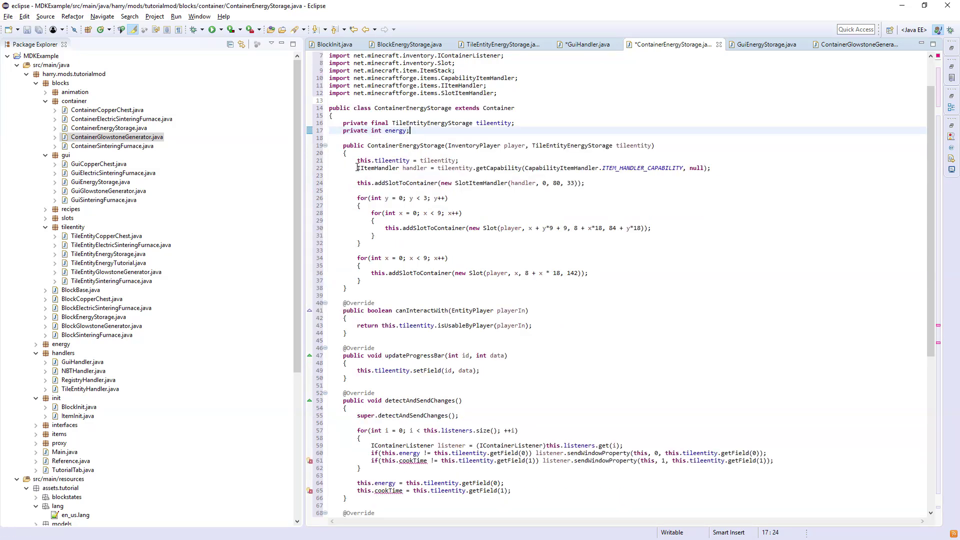
Remove the item handler and slot setup from the ContainerEnergyStorage constructor, then save
left_click_drag(356, 168, 501, 280)
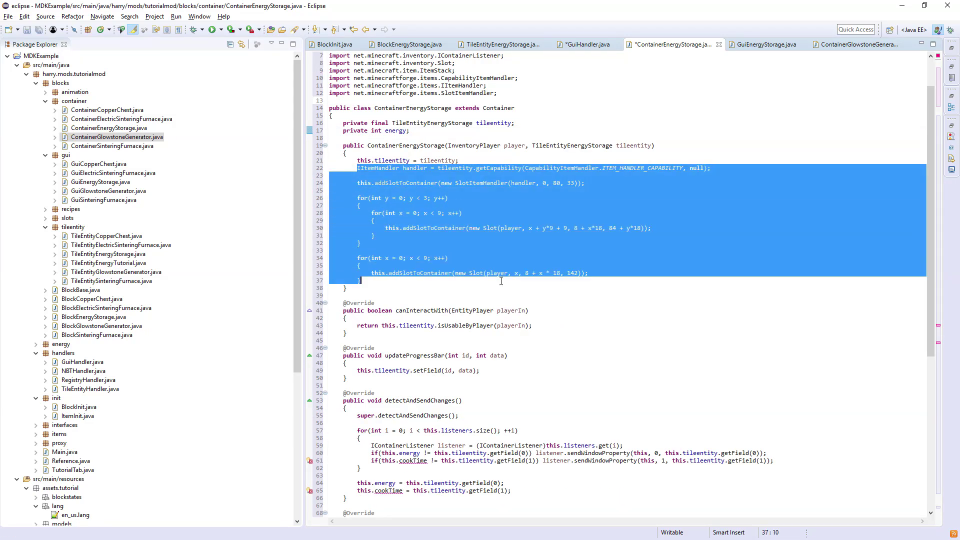
key("BackSpace")
key("BackSpace")
key("BackSpace")
key("BackSpace")
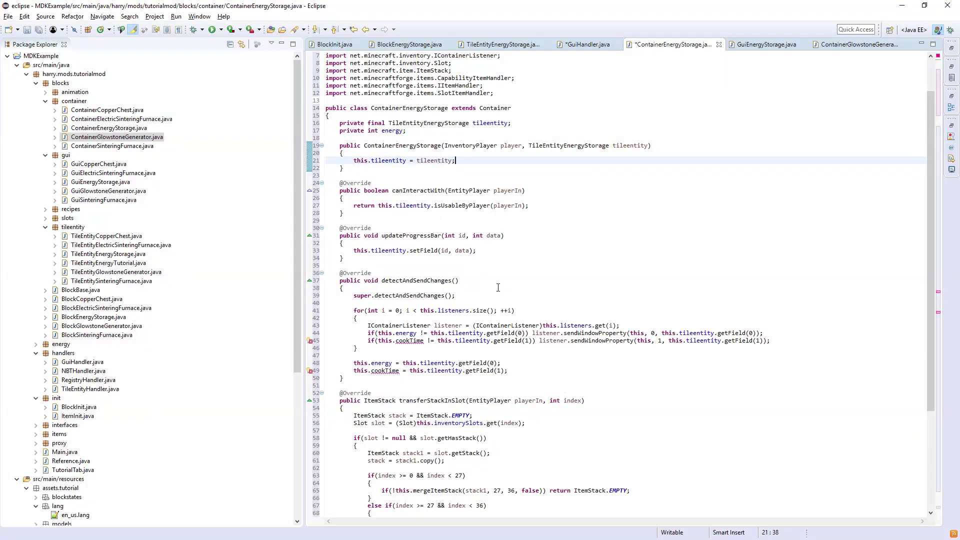
key("ctrl+s")
scroll(491, 226, "down", 1)
scroll(465, 187, "down", 1)
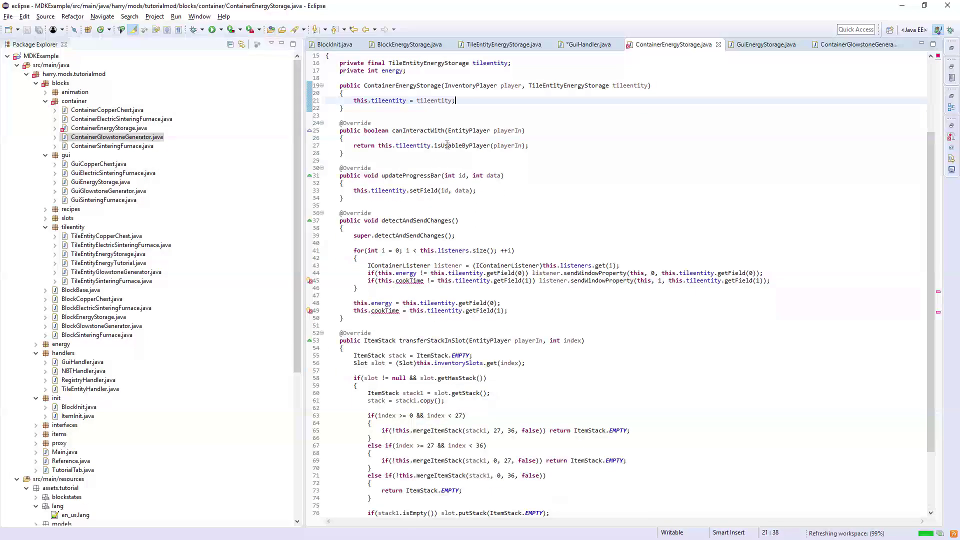
Delete the transferStackInSlot method from ContainerEnergyStorage
left_click(444, 161)
left_click(448, 190)
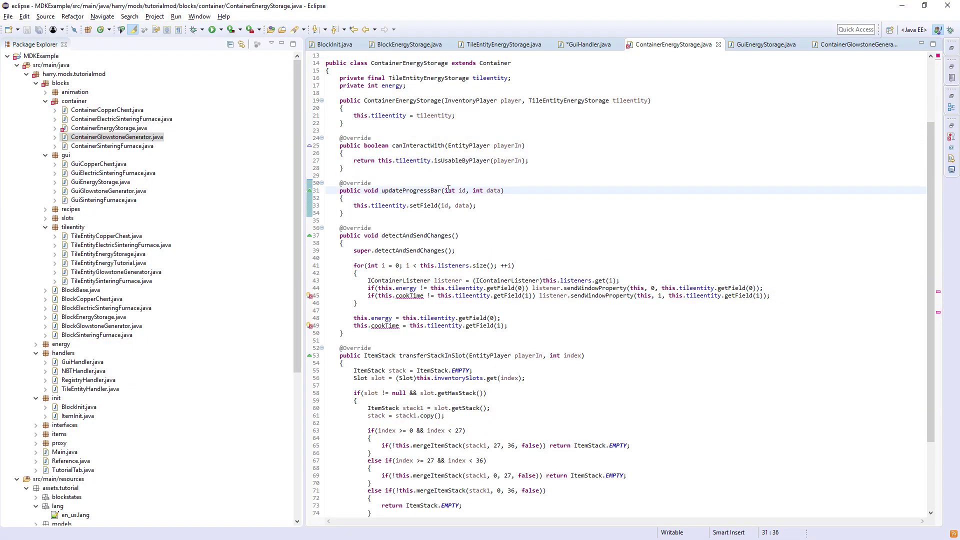
scroll(449, 191, "down", 1)
scroll(422, 225, "down", 3)
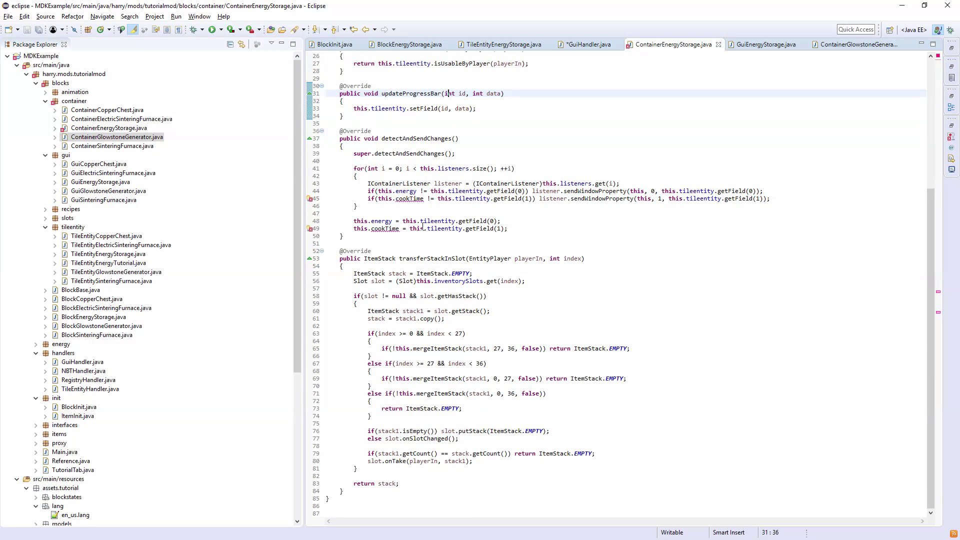
left_click_drag(338, 248, 414, 511)
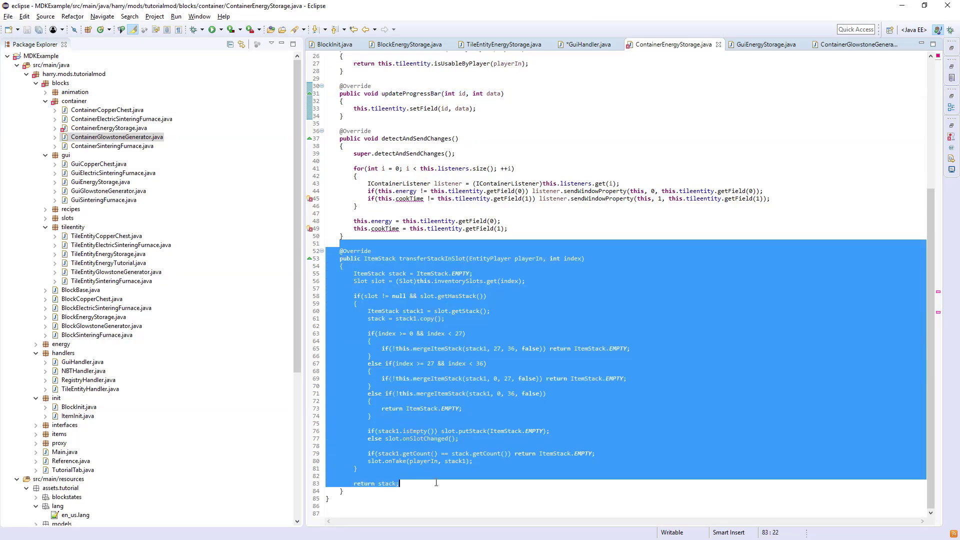
key("Delete")
key("BackSpace")
key("BackSpace")
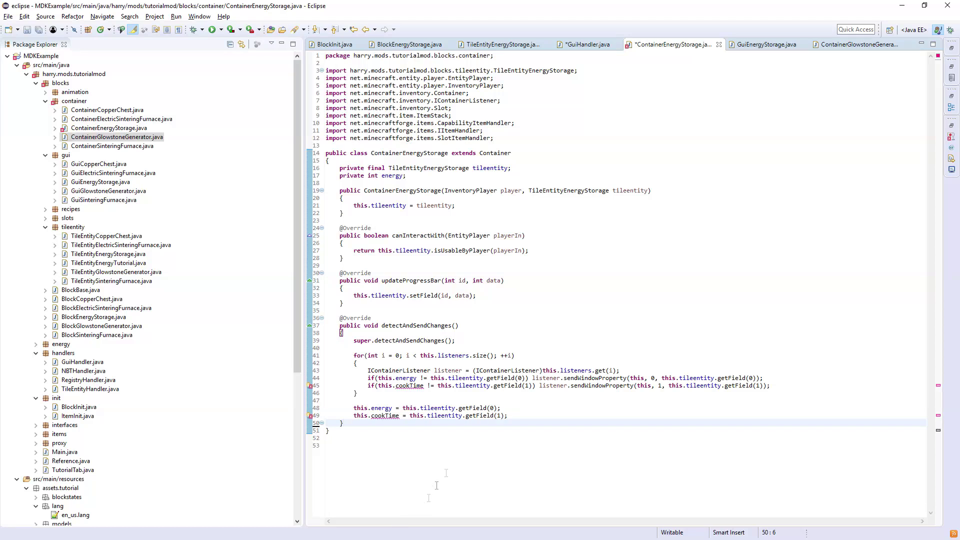
Delete the cookTime assignment line and the cookTime sync check in the listener loop
triple_click(518, 416)
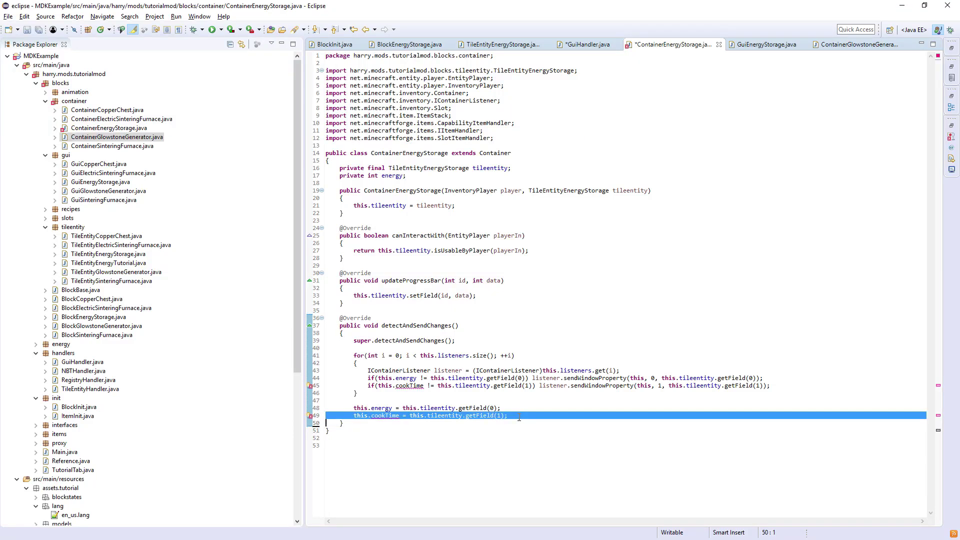
key("Delete")
triple_click(772, 387)
key("Delete")
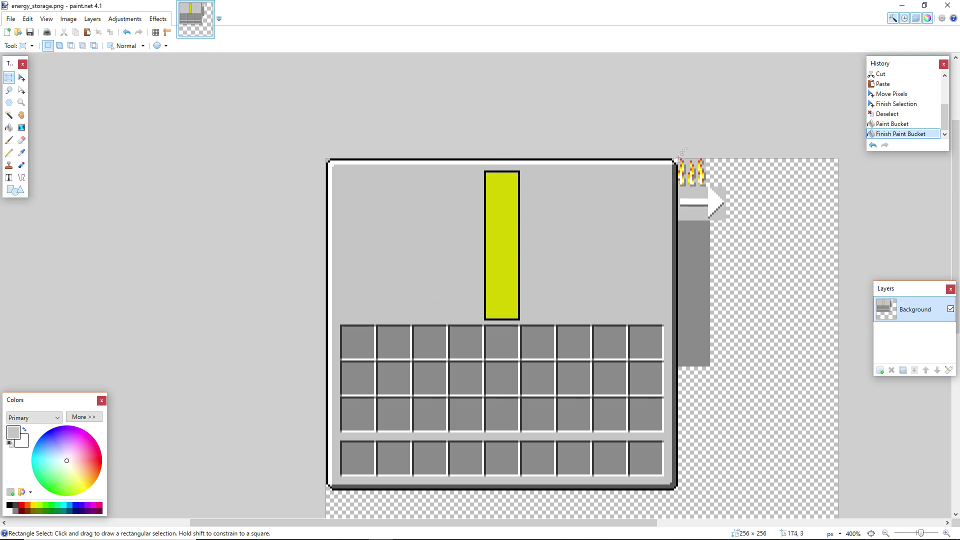
Shrink and minimize the paint.net window to return to the GuiEnergyStorage class in Eclipse
key("super+Down")
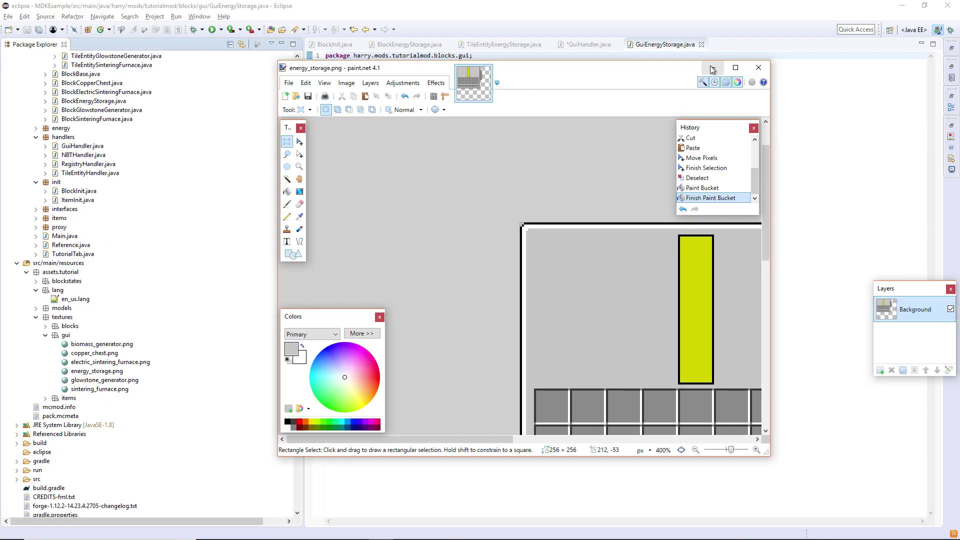
left_click(711, 68)
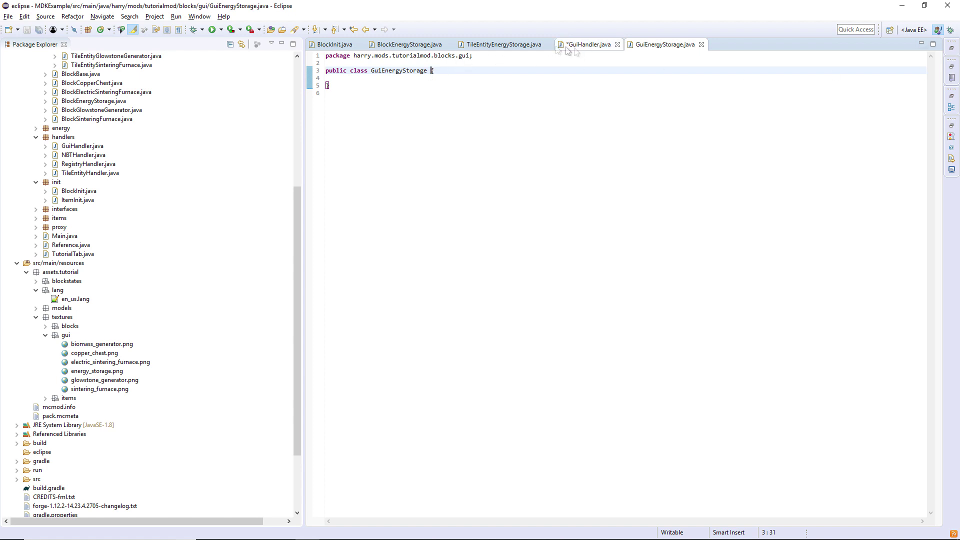
scroll(96, 131, "up", 6)
scroll(96, 132, "up", 1)
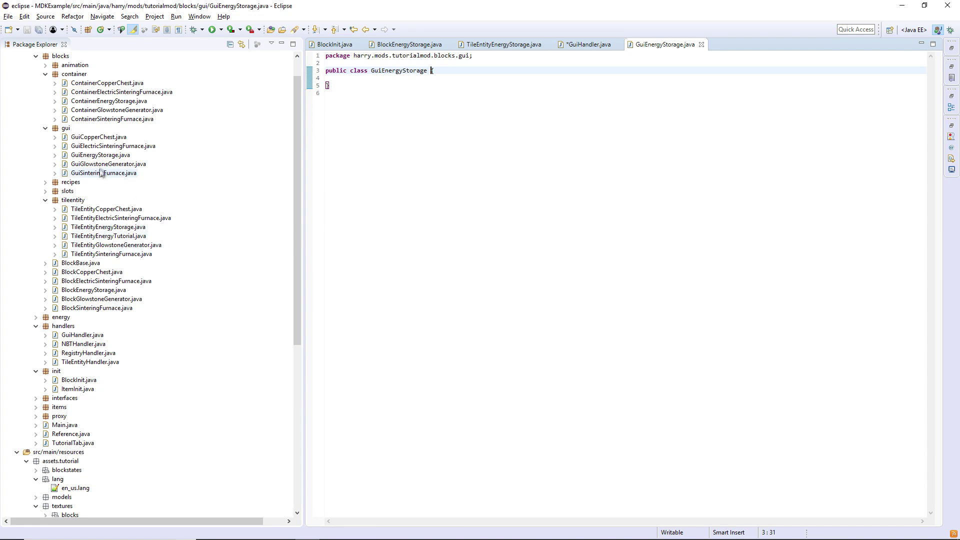
Copy all of GuiGlowstoneGenerator's code into GuiEnergyStorage, replacing the placeholder
double_click(109, 165)
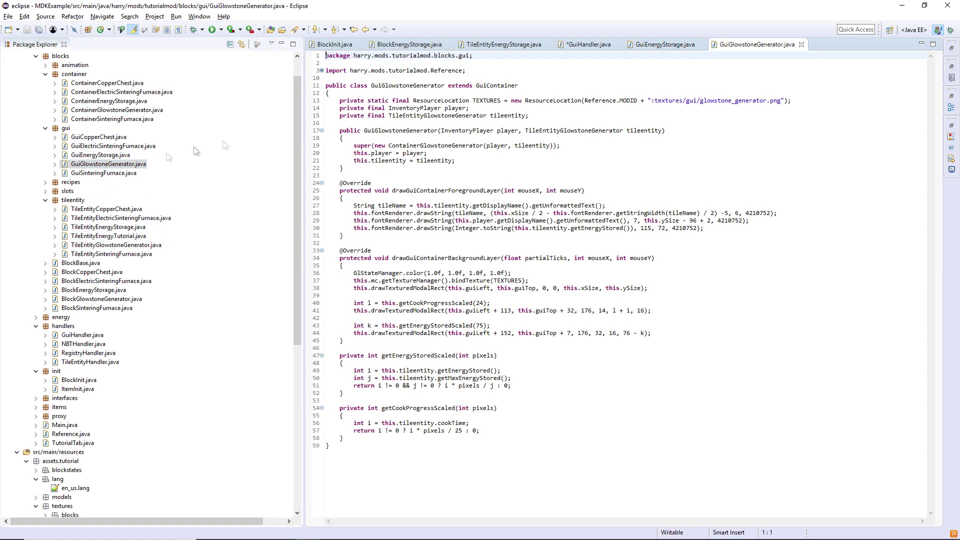
key("ctrl+a")
key("ctrl+shift+f")
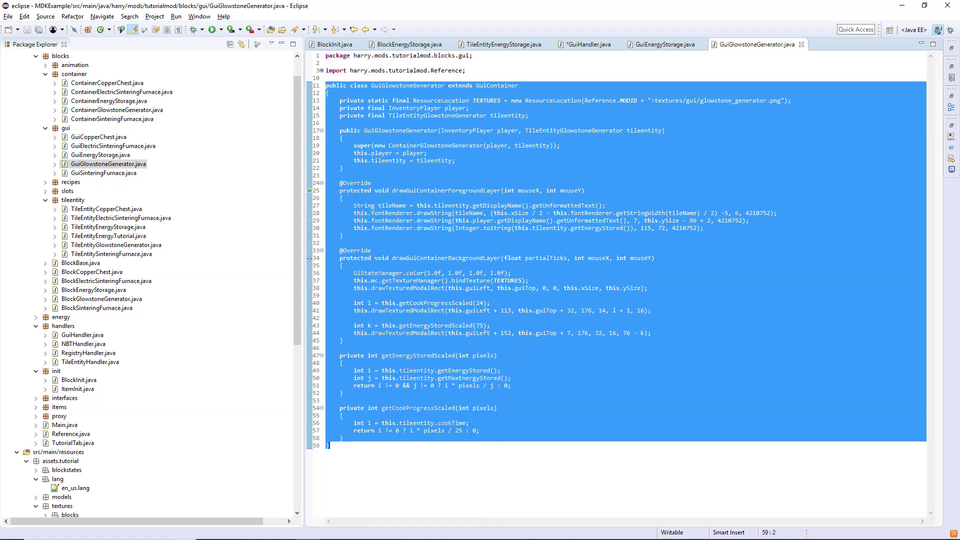
left_click(661, 46)
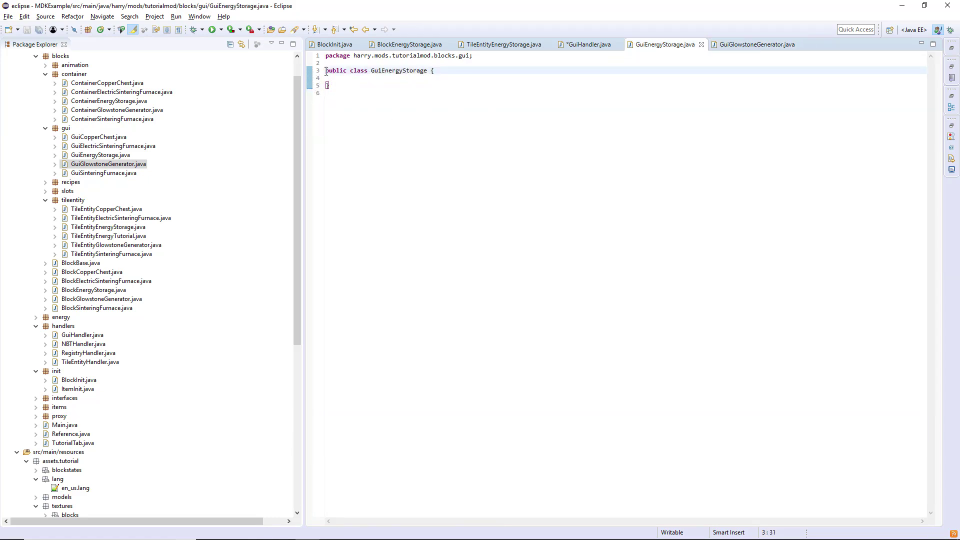
key("ctrl+a")
key("ctrl+v")
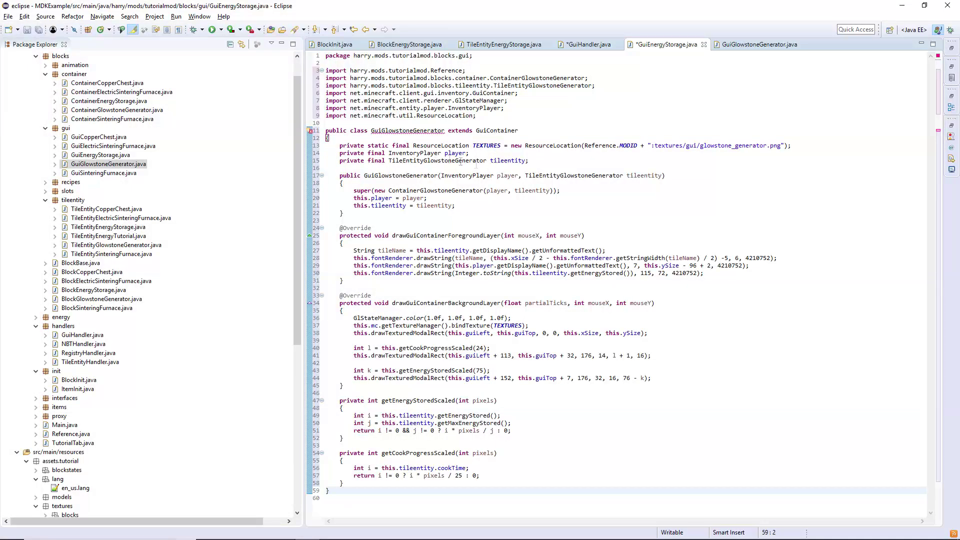
Retarget the pasted code to the energy storage texture, tile entity, ContainerEnergyStorage and GuiEnergyStorage class
left_click_drag(700, 145, 763, 148)
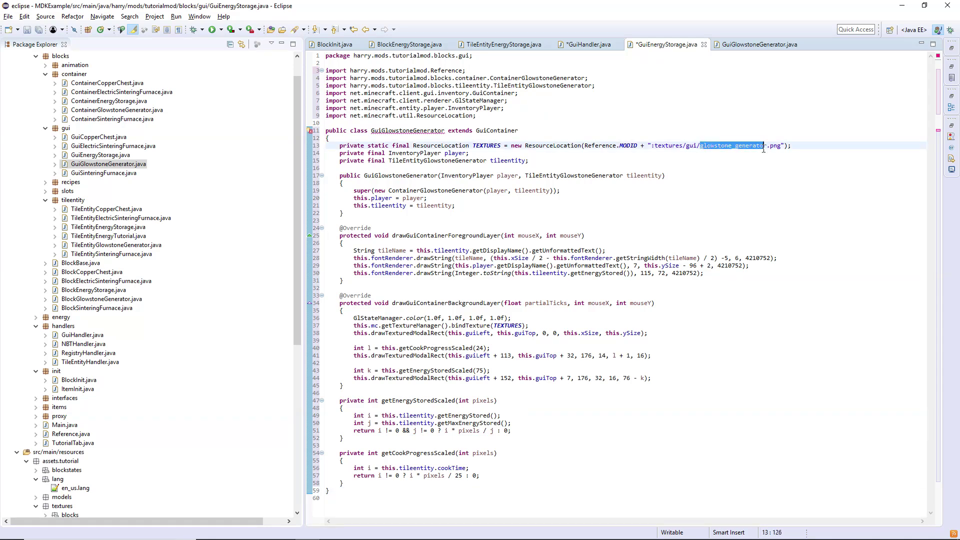
type("energy_storage")
left_click(487, 160)
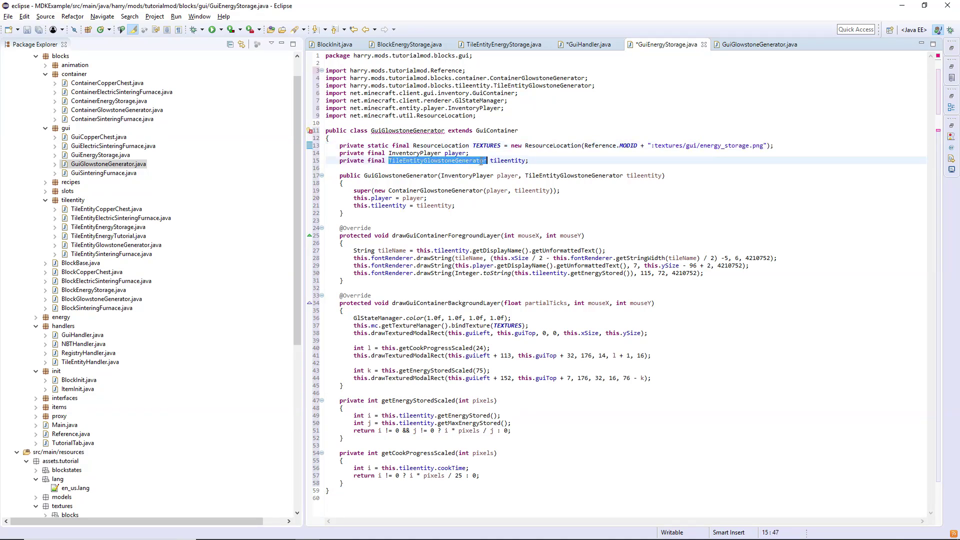
mouse_move(487, 160)
left_mouse_down()
mouse_move(426, 163)
mouse_move(485, 191)
left_mouse_up()
type("EnergyStorage")
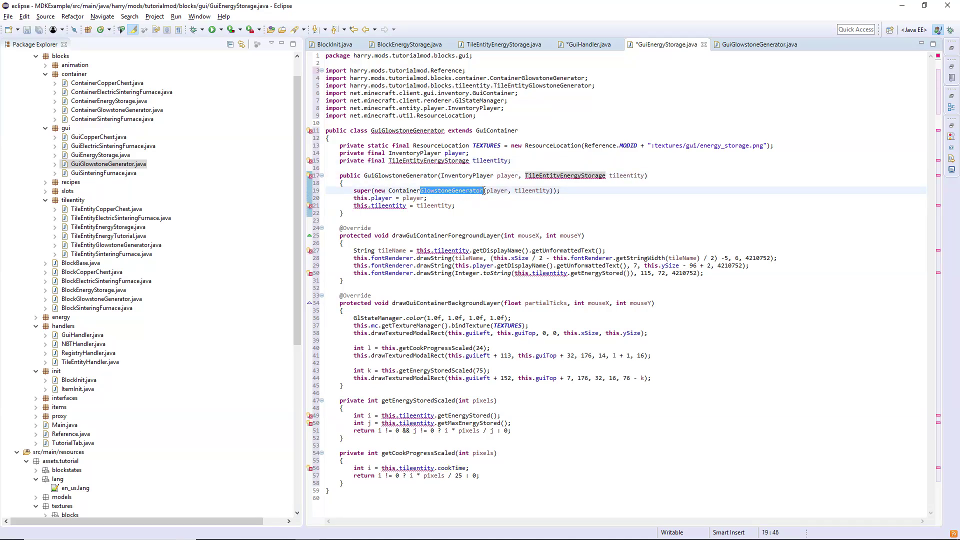
type("Energy")
key("ctrl+space")
key("Return")
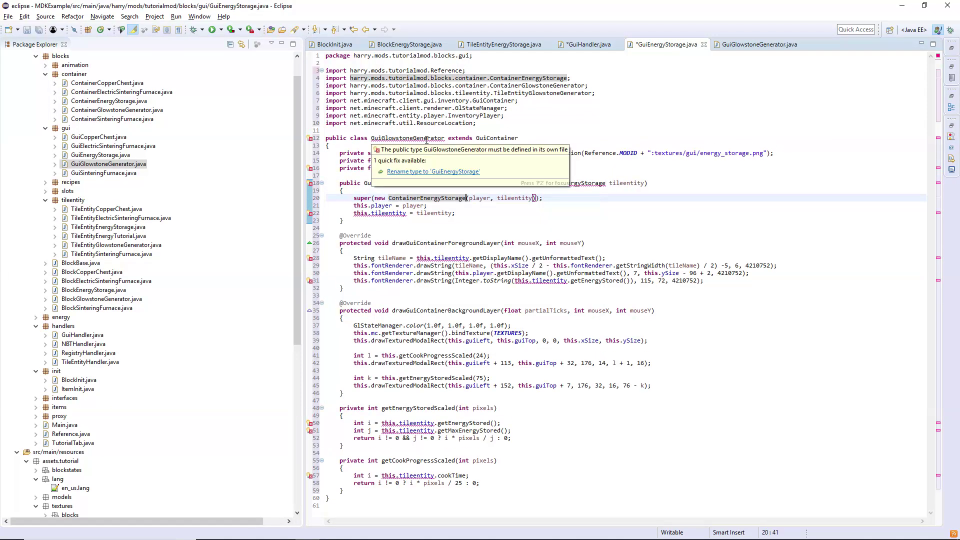
left_click(433, 171)
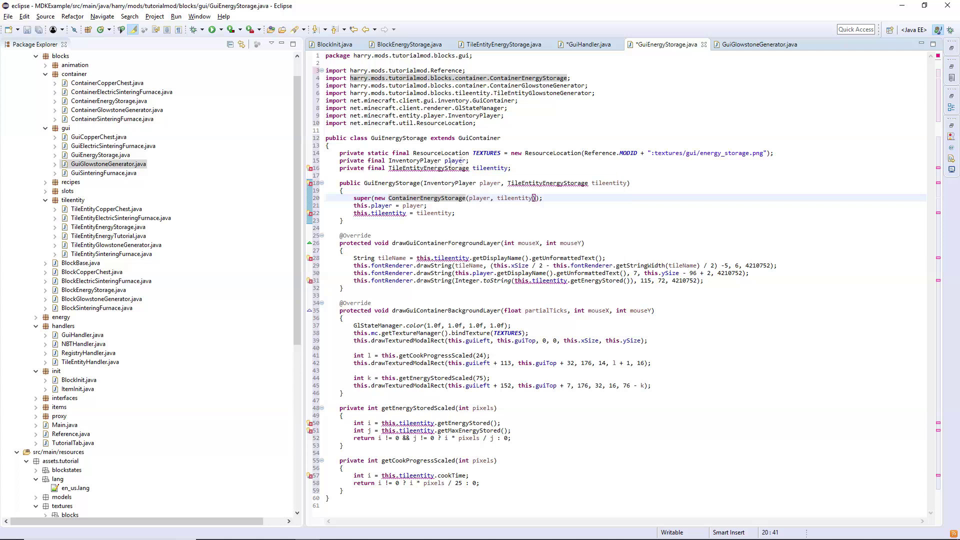
key("ctrl+shift+o")
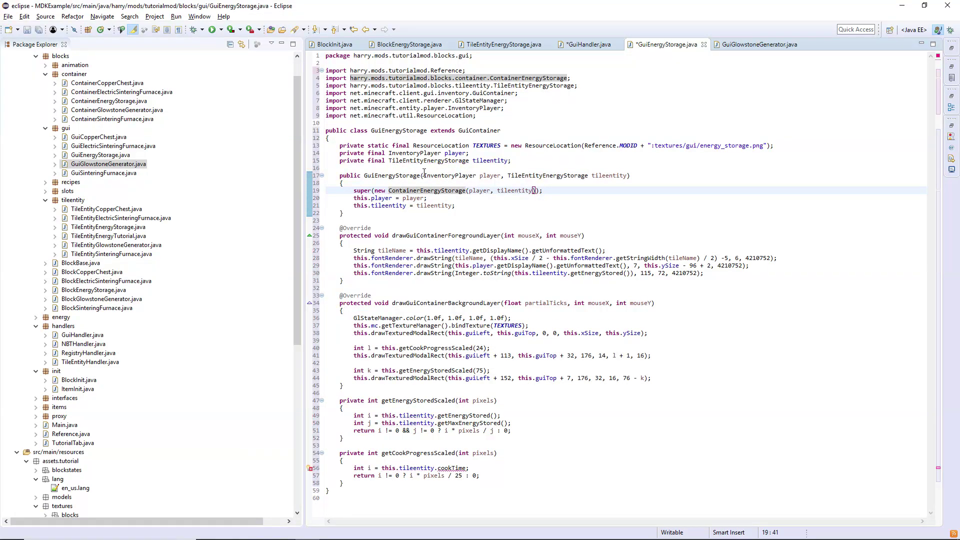
Delete the cook-progress drawing lines and the getCookProgressScaled method, saving the class
left_click_drag(330, 348, 675, 364)
key("Delete")
key("ctrl+s")
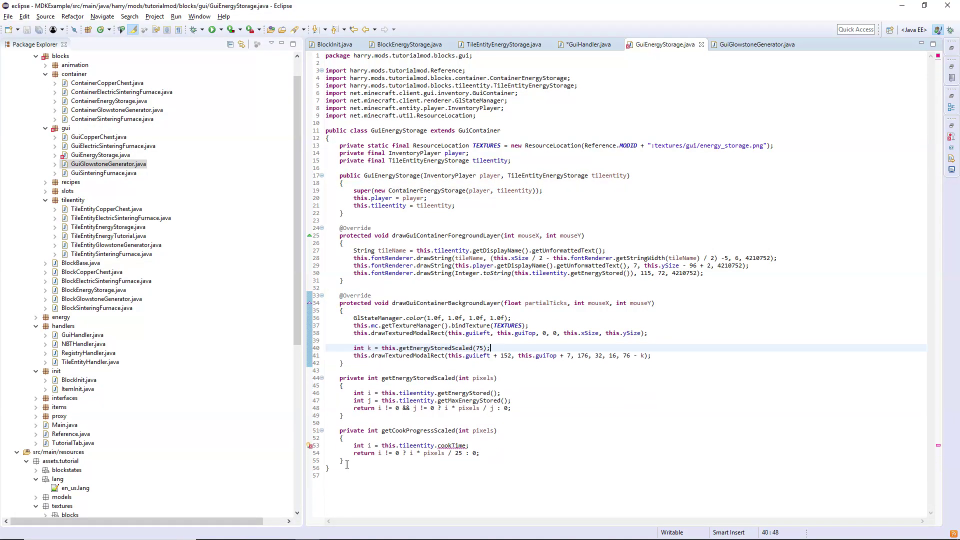
left_click_drag(346, 465, 299, 441)
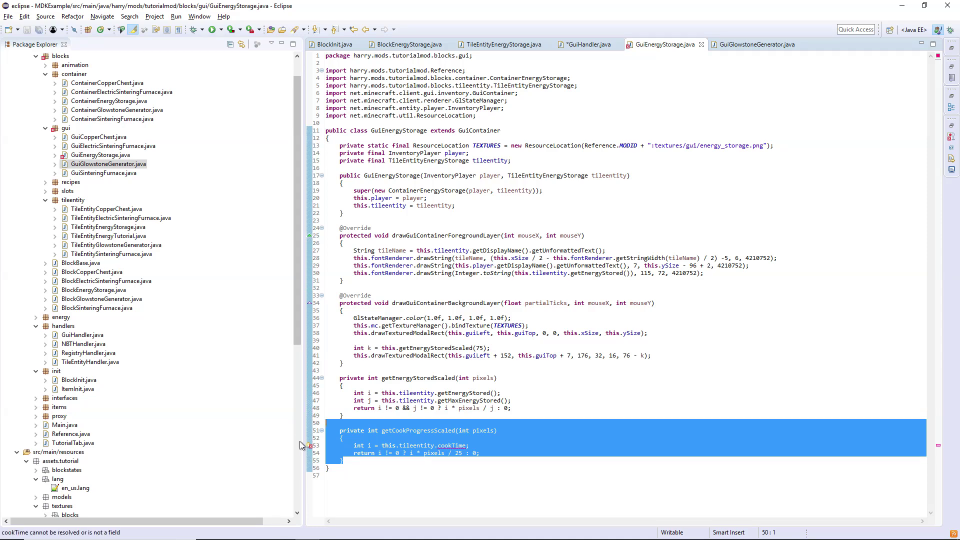
key("Delete")
key("BackSpace")
key("ctrl+s")
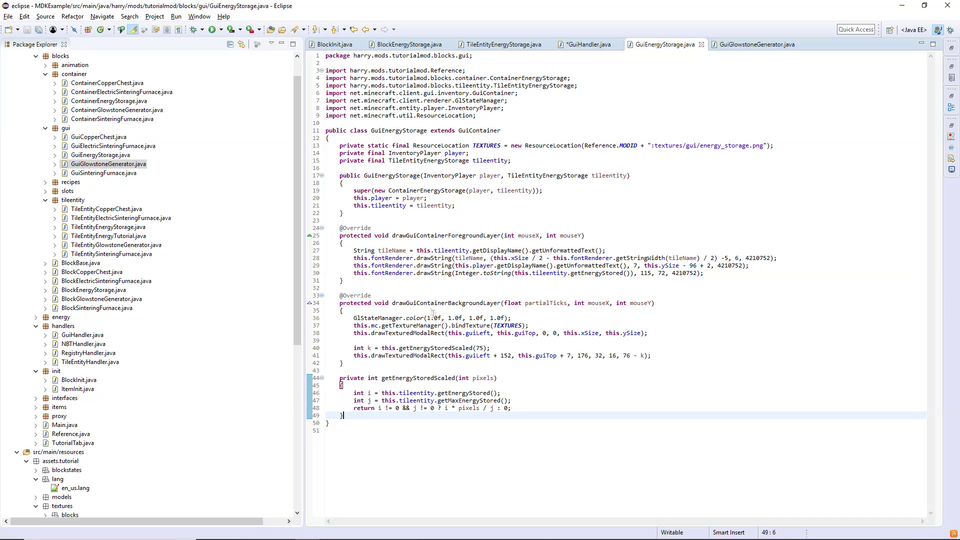
Close the GuiGlowstoneGenerator tab and save the GuiHandler changes
left_click(700, 44)
key("ctrl+a")
left_click(717, 44)
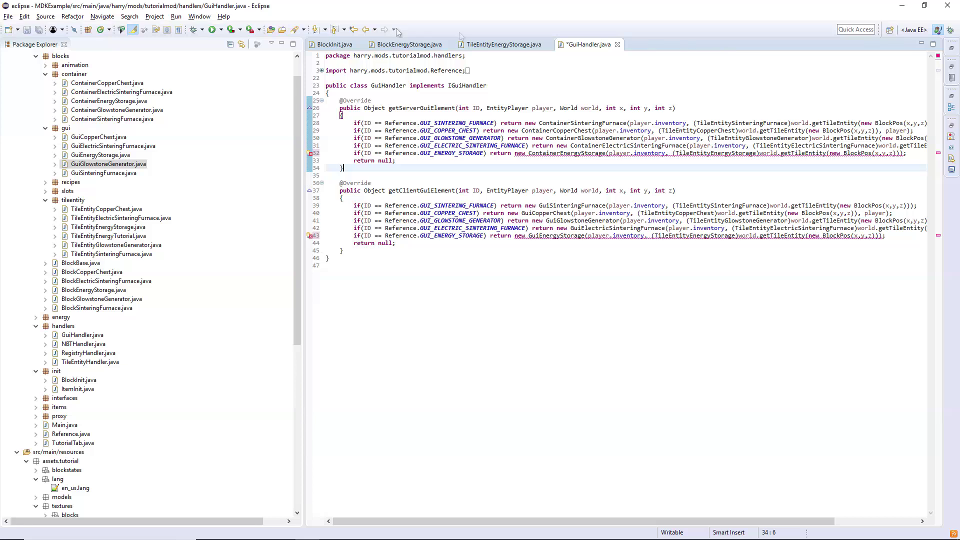
key("ctrl+s")
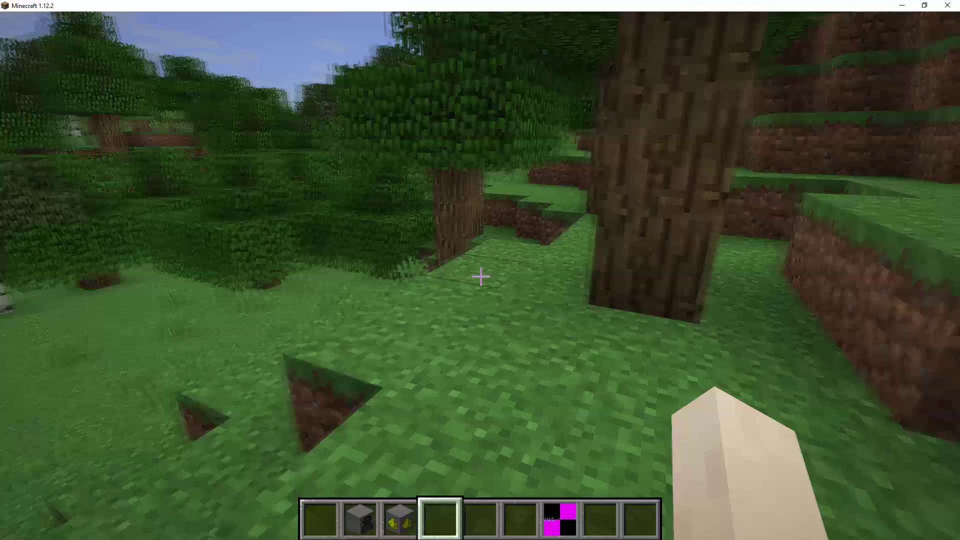
scroll(481, 276, "down", 3)
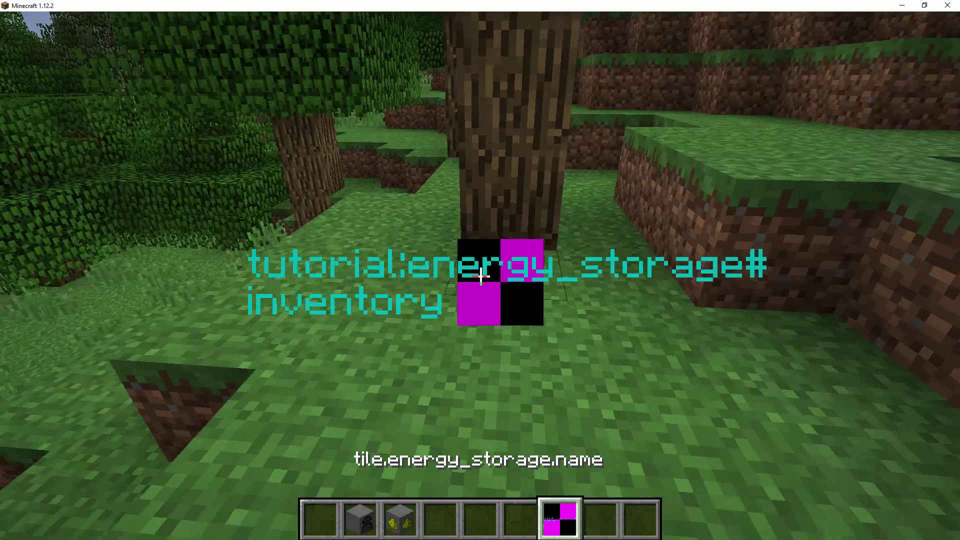
Place the energy storage block in the world and check its GUI
right_click(480, 277)
scroll(480, 276, "up", 1)
right_click(481, 277)
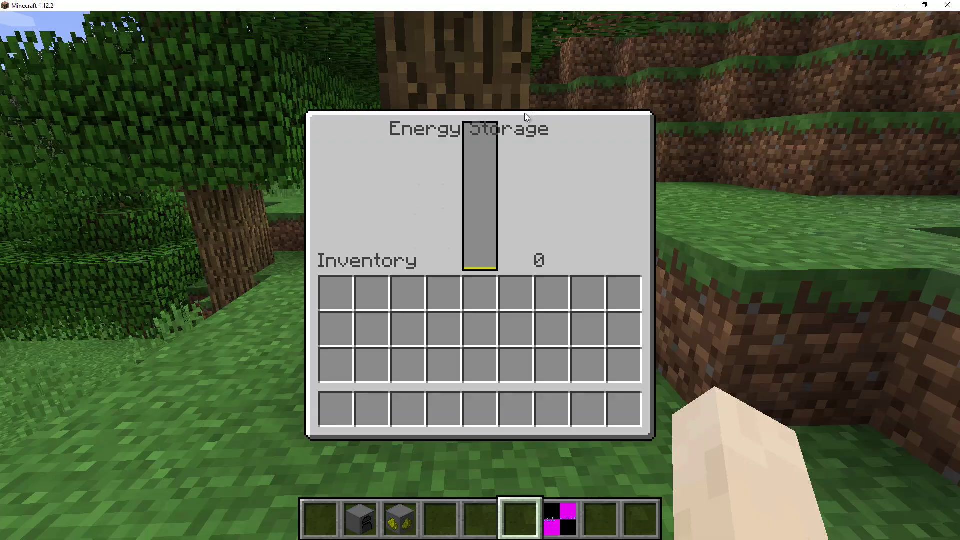
key("Escape")
Get a redstone torch from the creative search, then reopen the block's GUI to watch energy rise
key("e")
left_click(649, 120)
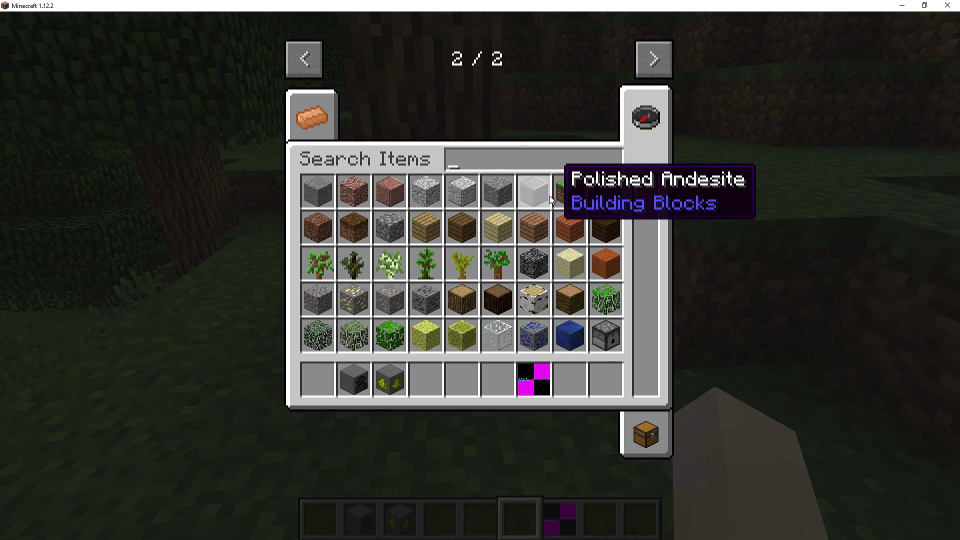
type("reds")
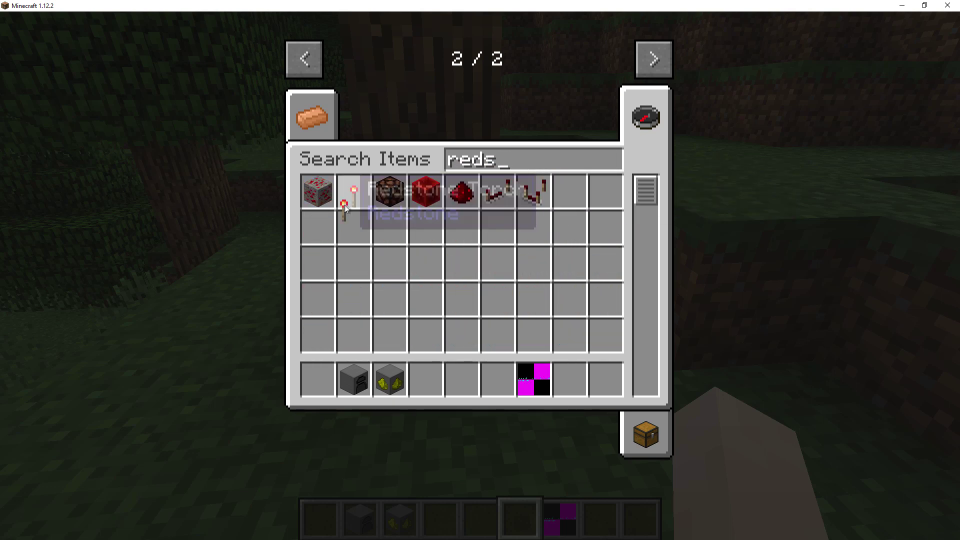
type("4")
key("Escape")
key("4")
right_click(480, 270)
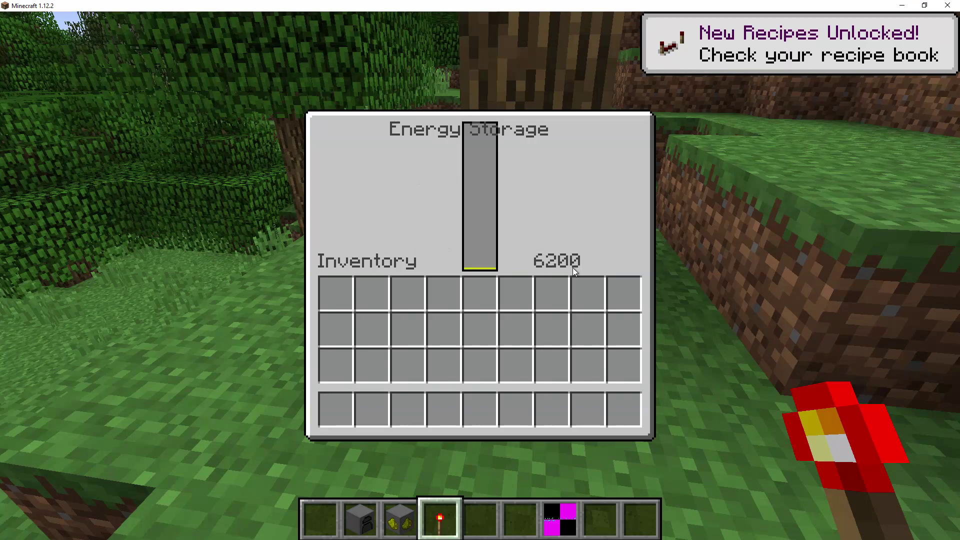